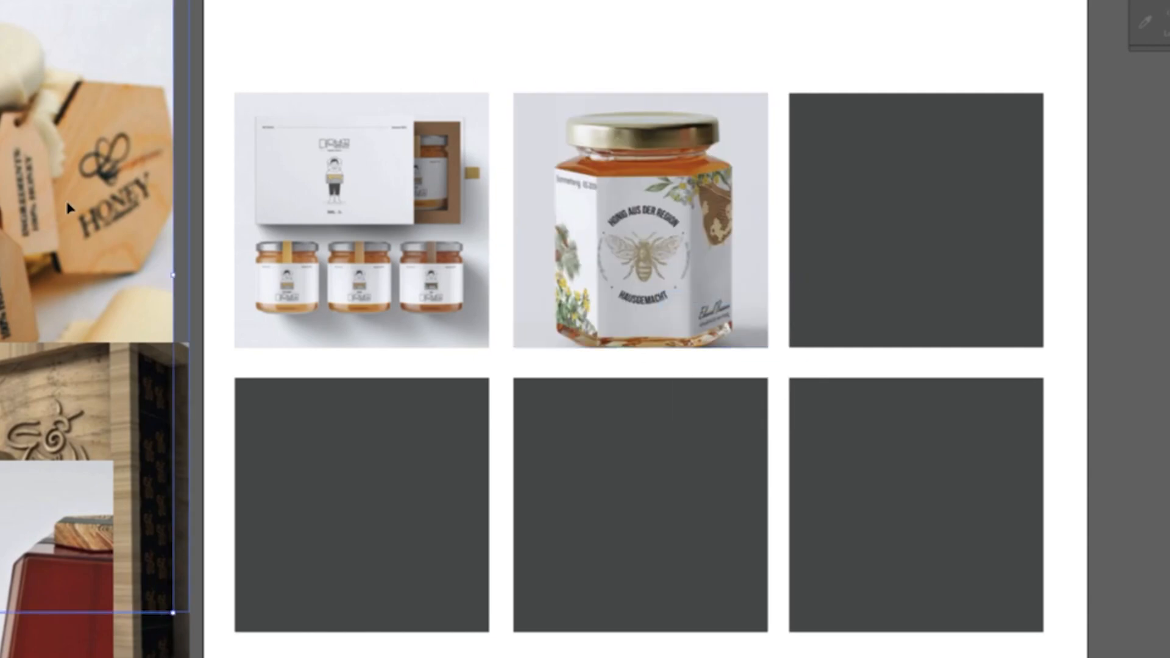
# Step: Place the HONEY jar photo with wooden tags behind the upper-right grey square and clip it to that square
pyautogui.moveTo(798, 268); pyautogui.dragTo(921, 219)
pyautogui.hotkey('ctrl', 'shift', '[')
pyautogui.keyDown('shift'); pyautogui.click(921, 223); pyautogui.keyUp('shift')
pyautogui.rightClick(921, 223)
pyautogui.click(991, 359)
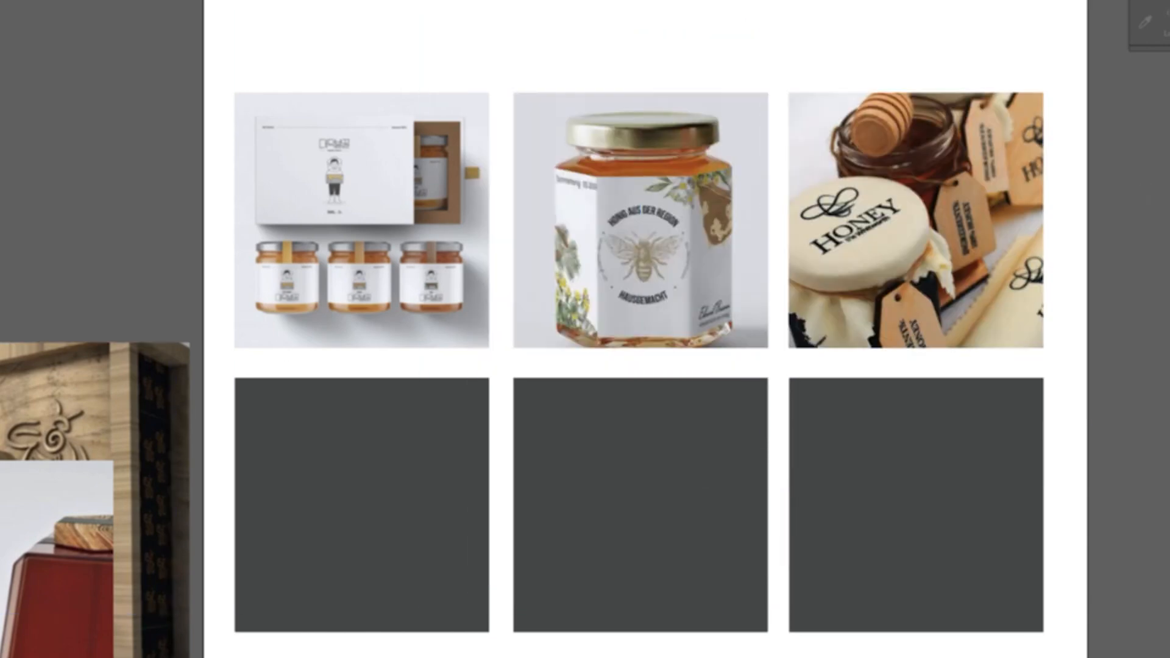
# Step: Move and scale the red hexagonal honey bottle photo to the lower-left grey square, send it to the back and clip it to the square
pyautogui.moveTo(61, 579); pyautogui.dragTo(609, 471)
pyautogui.moveTo(660, 514); pyautogui.dragTo(524, 514)
pyautogui.moveTo(392, 499); pyautogui.dragTo(413, 457)
pyautogui.moveTo(373, 586); pyautogui.dragTo(373, 644)
pyautogui.hotkey('ctrl', 'shift', '[')
pyautogui.keyDown('shift'); pyautogui.click(340, 500); pyautogui.keyUp('shift')
pyautogui.rightClick(340, 500)
pyautogui.click(406, 632)
# Step: Move and scale the engraved wooden bee box photo to the lower-middle grey square, send it to the back and clip it to the square
pyautogui.moveTo(15, 541); pyautogui.dragTo(697, 523)
pyautogui.moveTo(876, 523); pyautogui.dragTo(717, 523)
pyautogui.moveTo(559, 591); pyautogui.dragTo(695, 576)
pyautogui.hotkey('ctrl', 'shift', '[')
pyautogui.keyDown('shift'); pyautogui.click(697, 578); pyautogui.keyUp('shift')
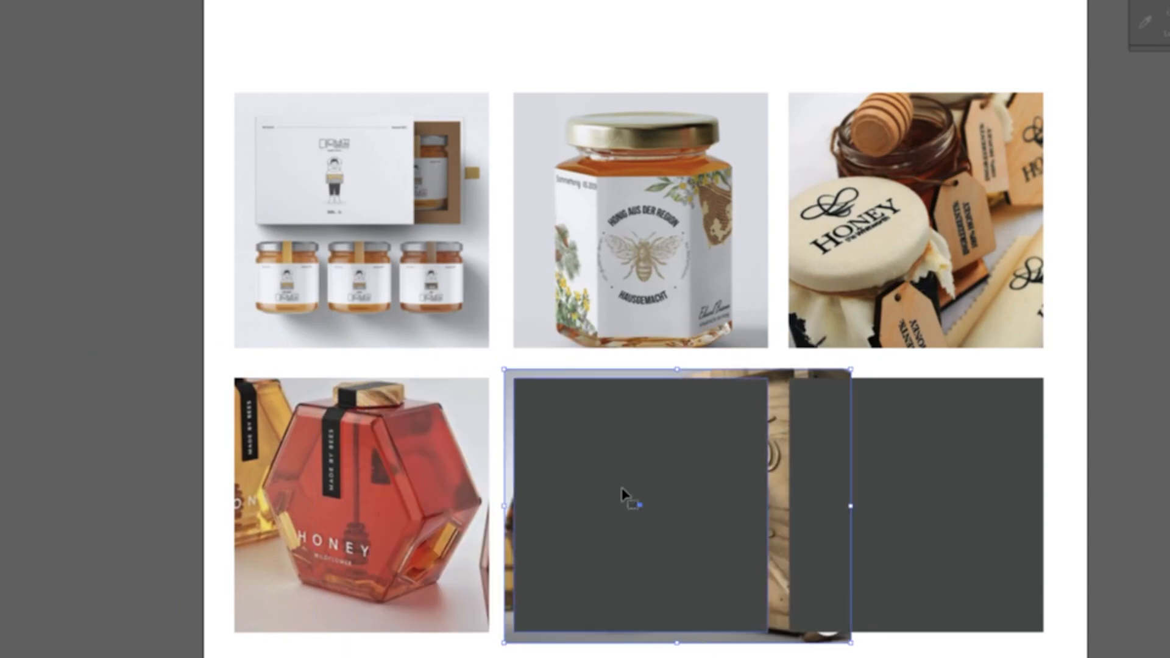
pyautogui.hotkey('ctrl', '7')
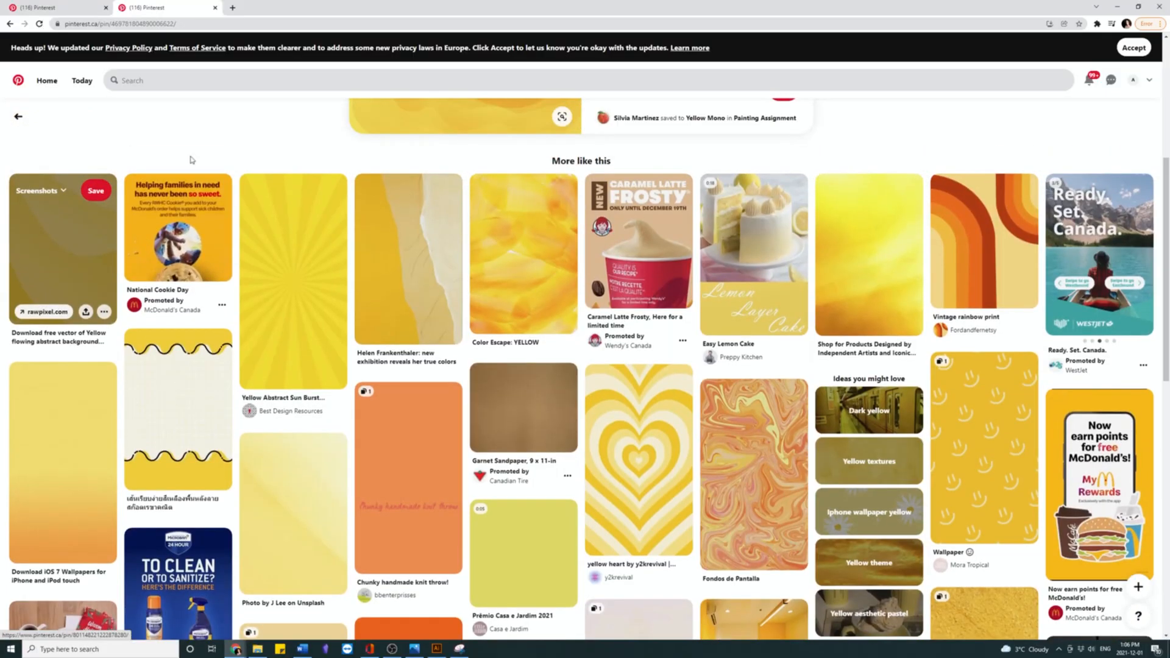
# Step: Copy the yellow abstract gradient image from Pinterest into Illustrator and stretch it to cover both squares of the left column
pyautogui.click(866, 259)
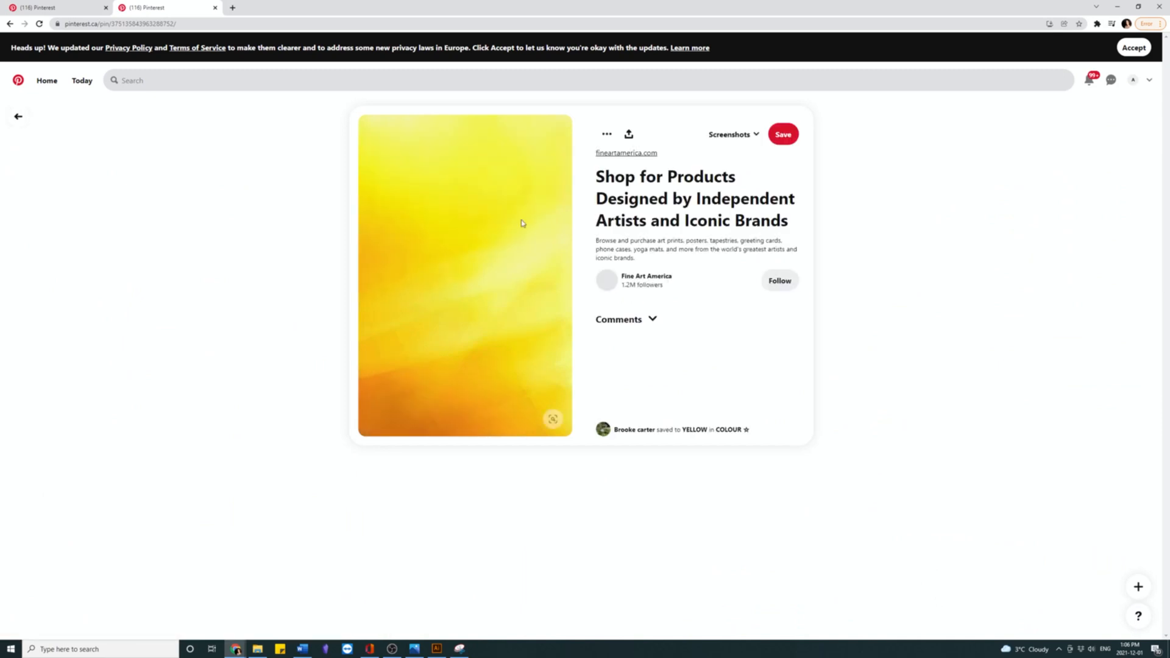
pyautogui.rightClick(451, 209)
pyautogui.click(476, 237)
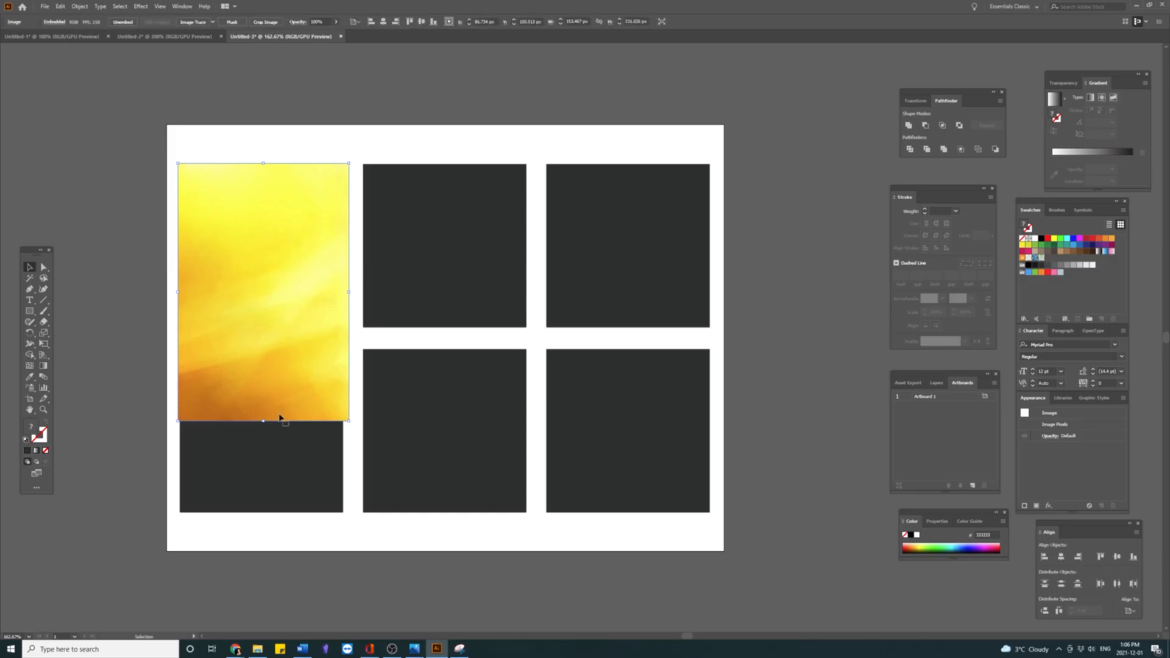
pyautogui.moveTo(279, 416); pyautogui.dragTo(264, 513)
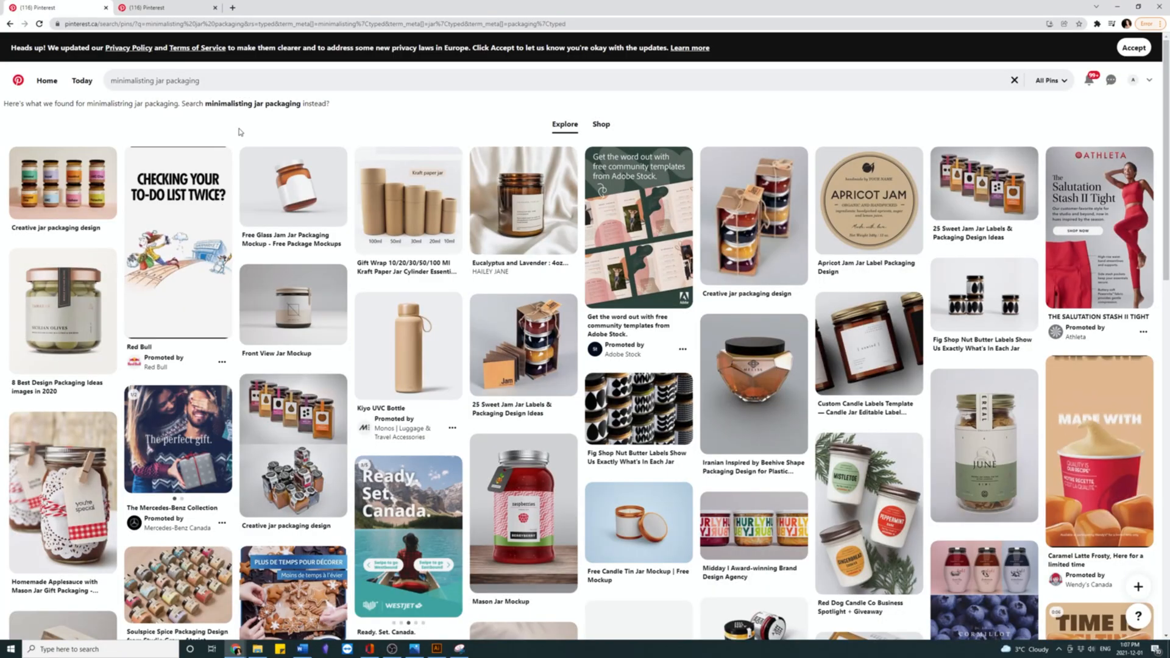
# Step: Copy the Sicilian Olives jar image from the Pinterest jar packaging results and return to Illustrator
pyautogui.click(62, 311)
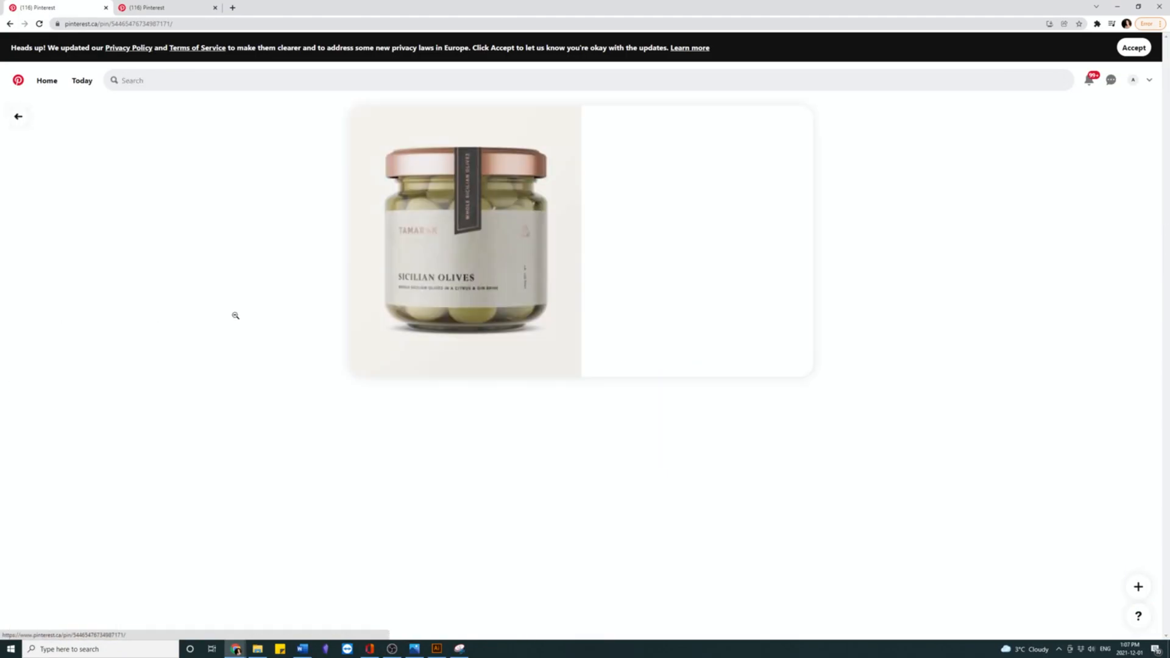
pyautogui.rightClick(482, 204)
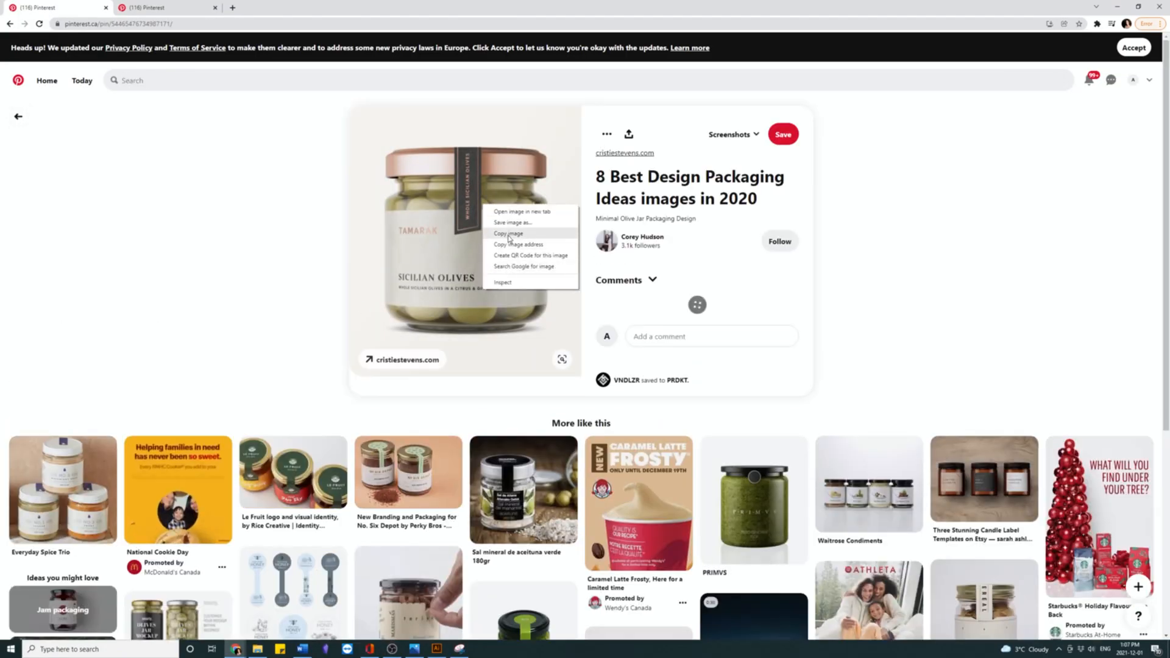
pyautogui.click(511, 236)
pyautogui.hotkey('alt', 'Tab')
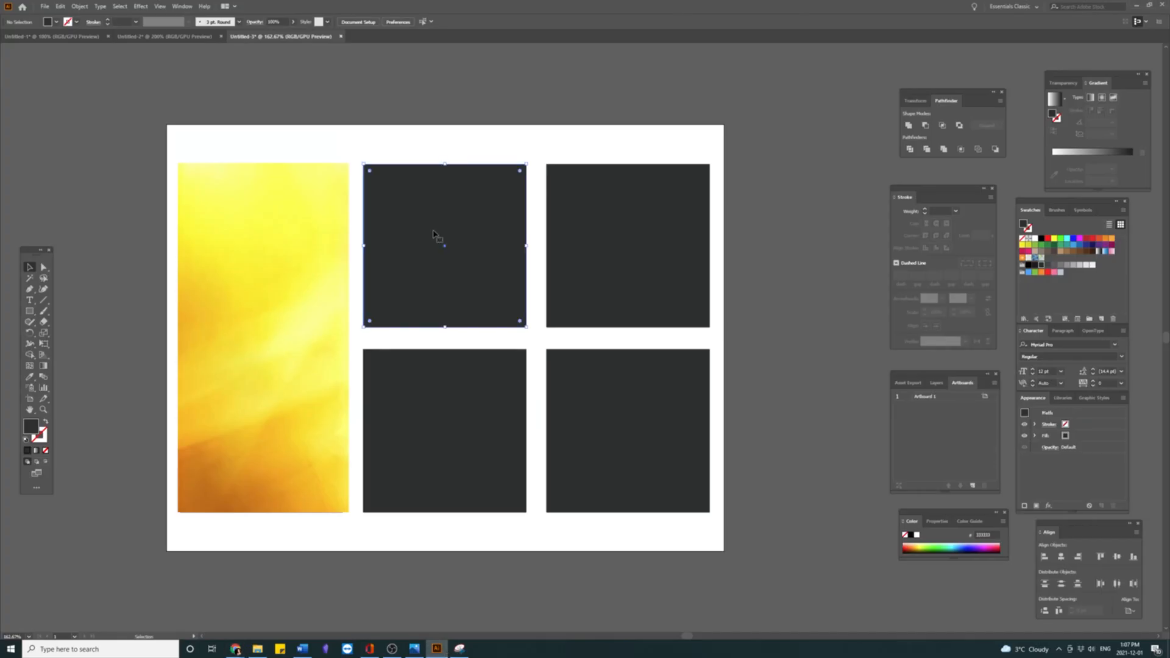
# Step: Paste the Sicilian Olives jar image, position it over the upper-right dark square and send it backward
pyautogui.hotkey('ctrl', 'v')
pyautogui.moveTo(268, 339); pyautogui.dragTo(590, 246)
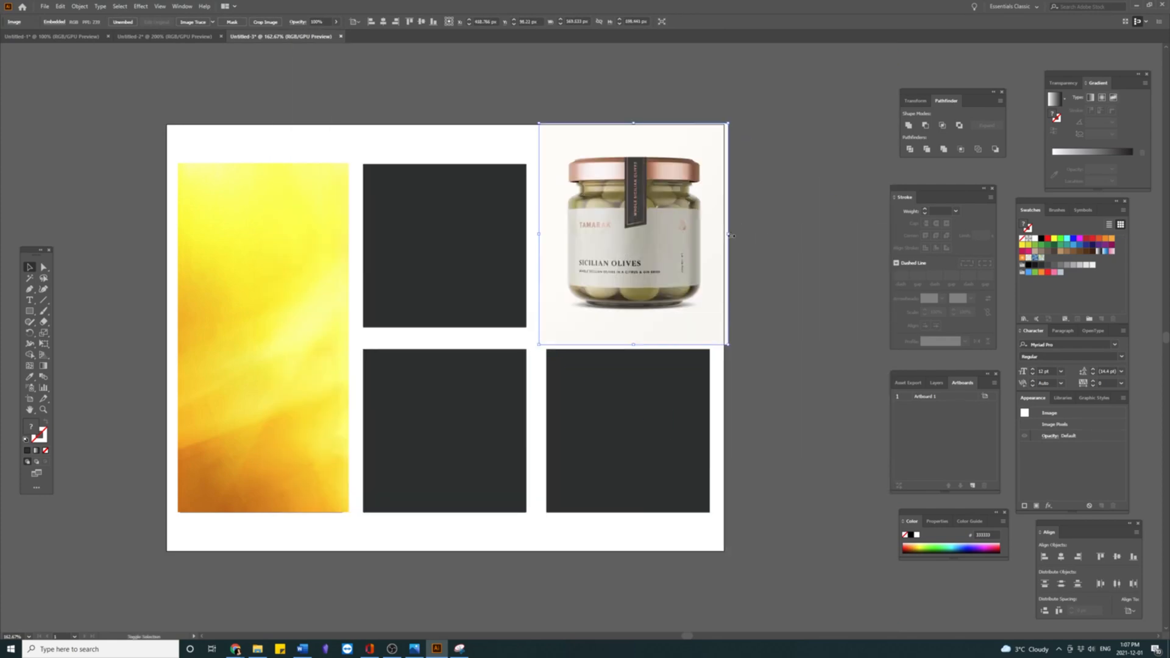
pyautogui.hotkey('ctrl', '[')
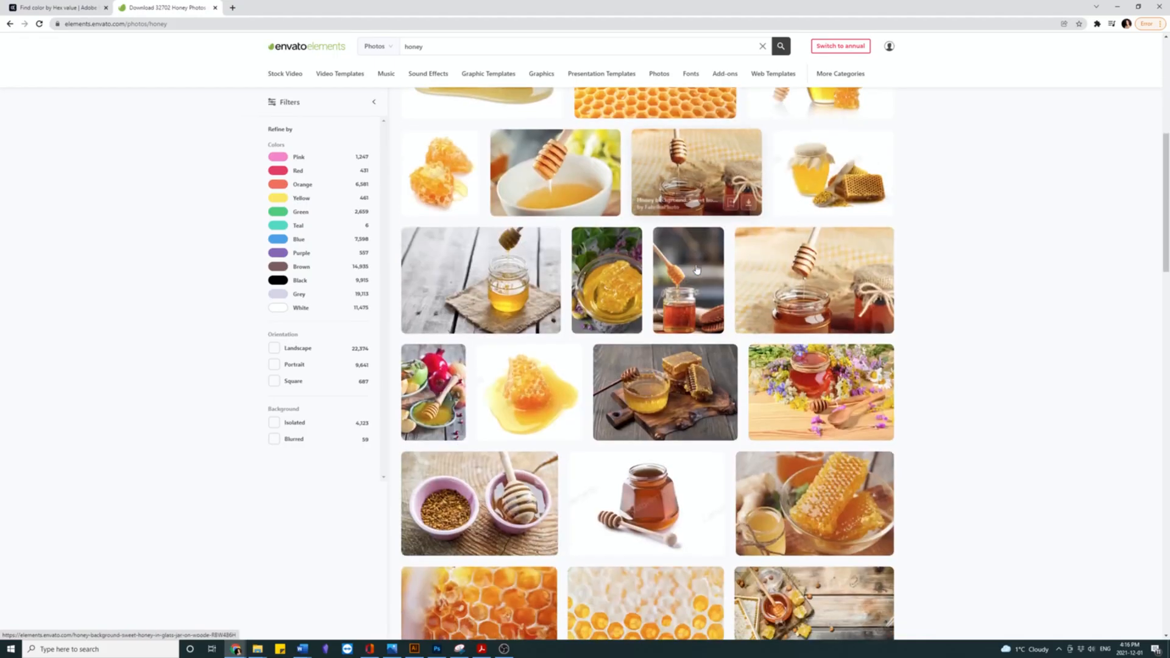
# Step: Browse the honey photos on Envato Elements for mood board images
pyautogui.scroll(-7, 696, 270)
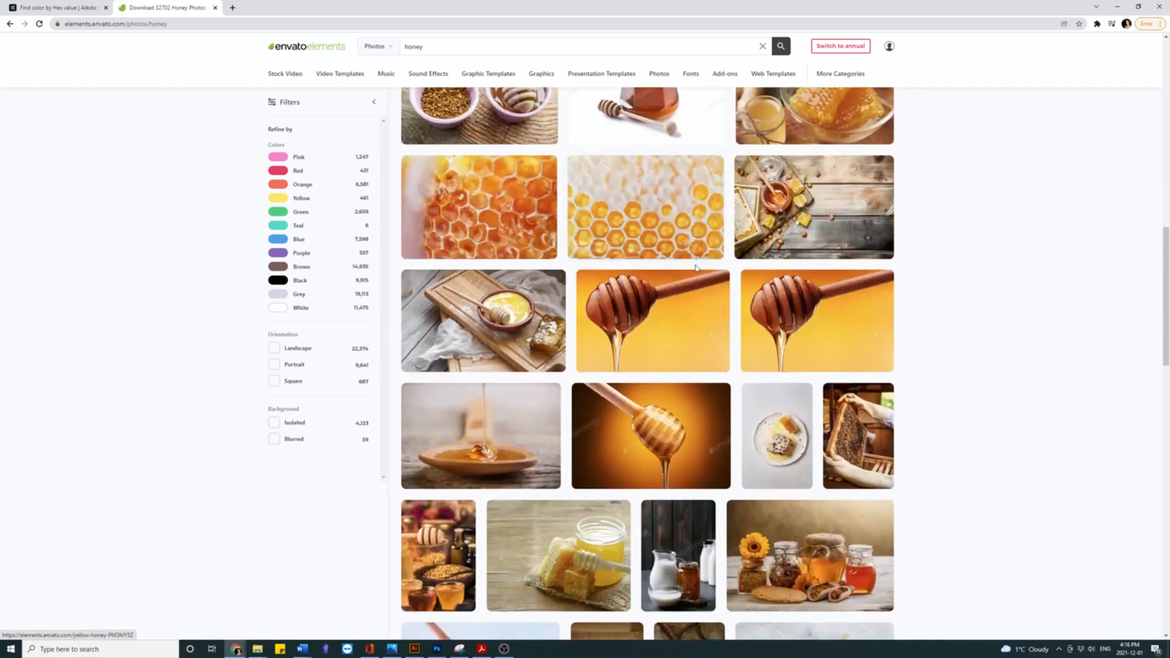
pyautogui.scroll(-3, 696, 270)
pyautogui.scroll(-4, 685, 271)
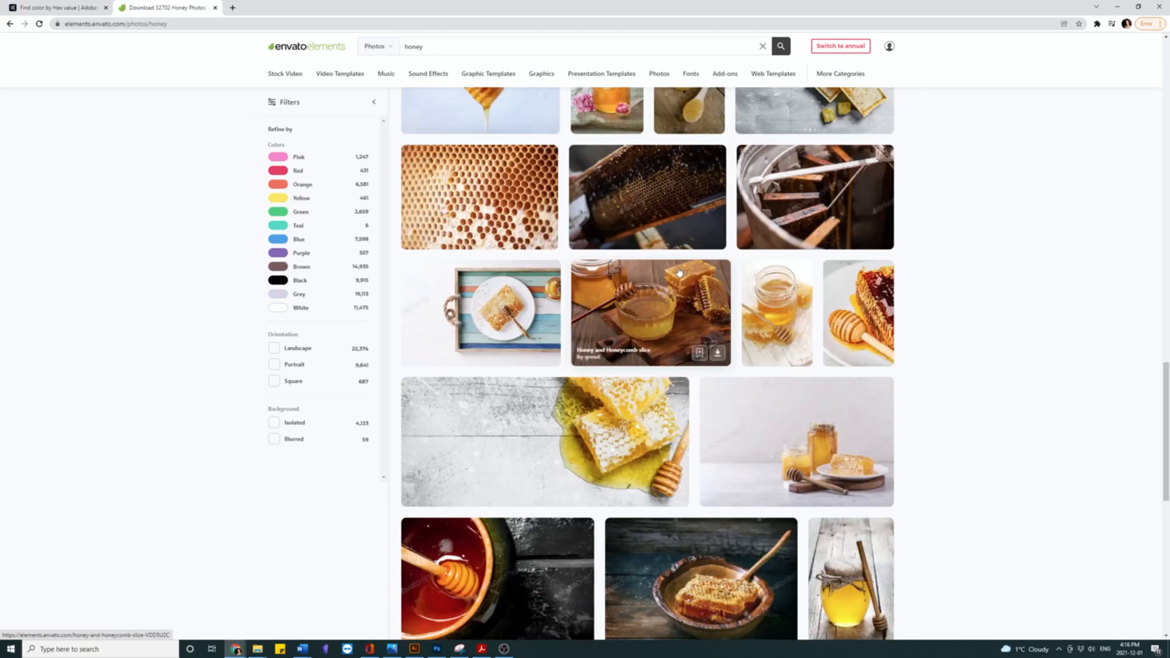
pyautogui.scroll(10, 685, 272)
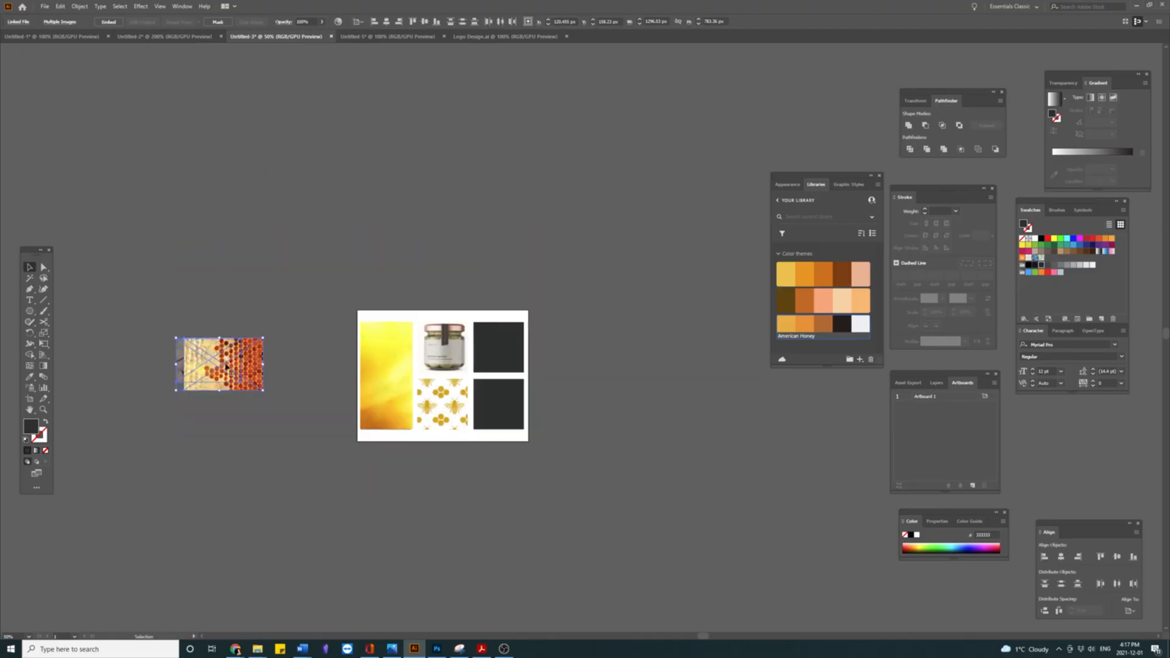
# Step: Move the two placed honey photos toward the mood board and lay the honeycomb photo over the upper-right dark square
pyautogui.moveTo(225, 366); pyautogui.dragTo(284, 295)
pyautogui.hotkey('ctrl', '+')
pyautogui.hotkey('ctrl', '+')
pyautogui.hotkey('ctrl', '+')
pyautogui.click(567, 236)
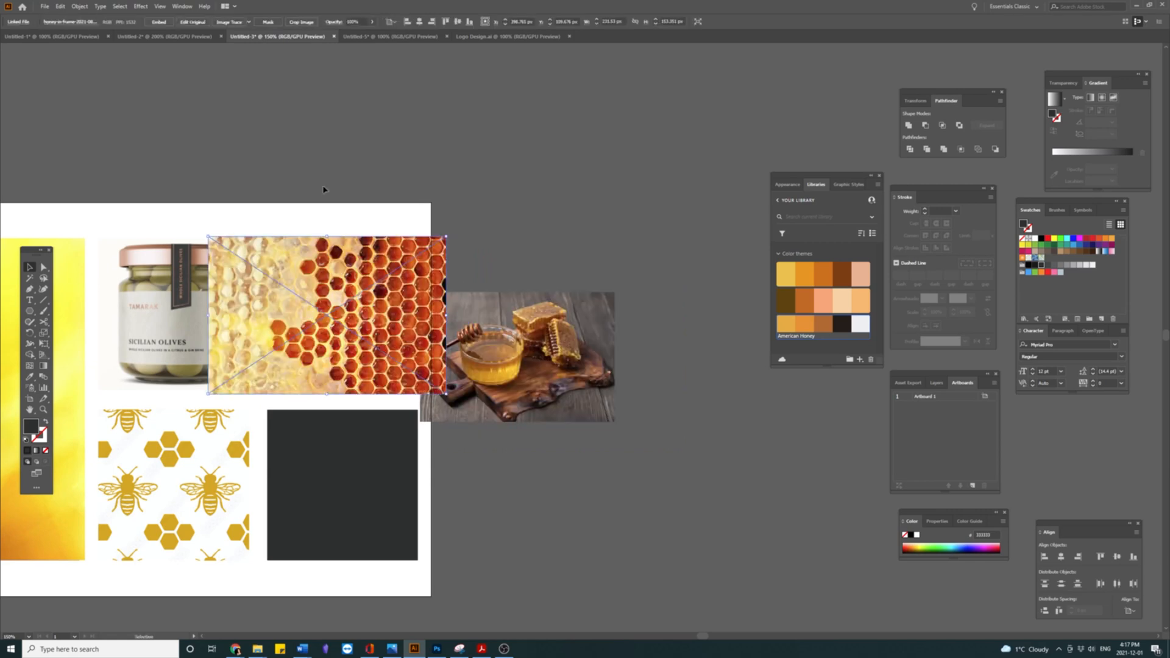
# Step: Send the honeycomb photo to the back and clip it to the upper-right square, and move the honey bowl photo onto the lower-right square
pyautogui.hotkey('ctrl', 'shift', '[')
pyautogui.keyDown('shift'); pyautogui.click(344, 299); pyautogui.keyUp('shift')
pyautogui.rightClick(344, 299)
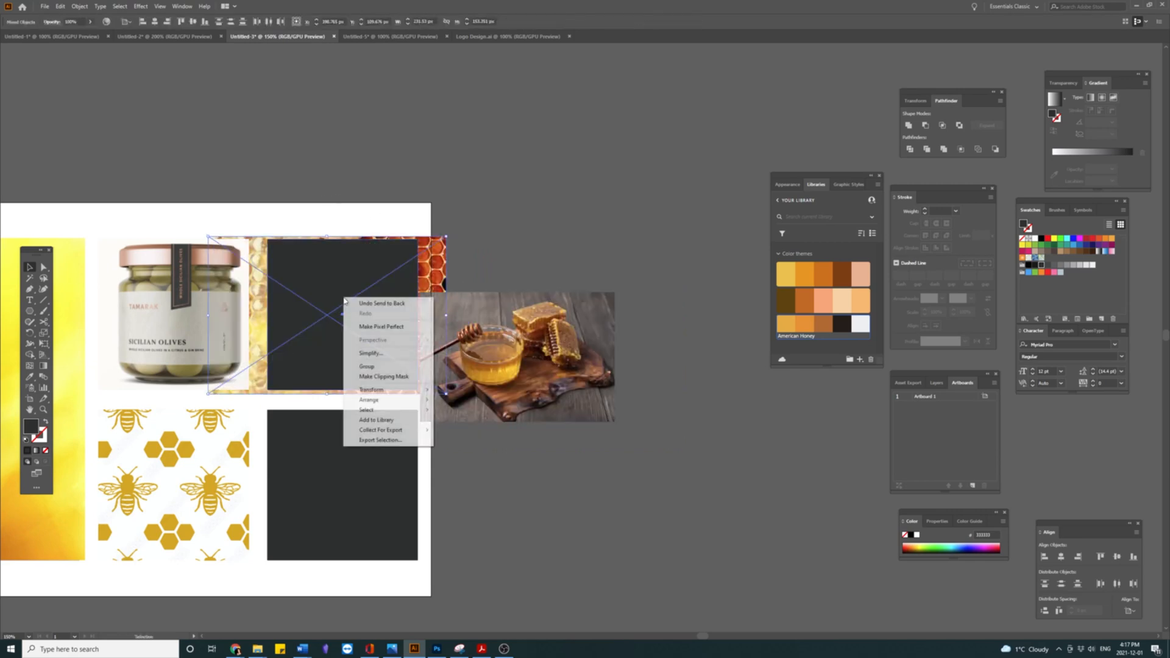
pyautogui.click(378, 376)
pyautogui.moveTo(509, 419); pyautogui.dragTo(357, 568)
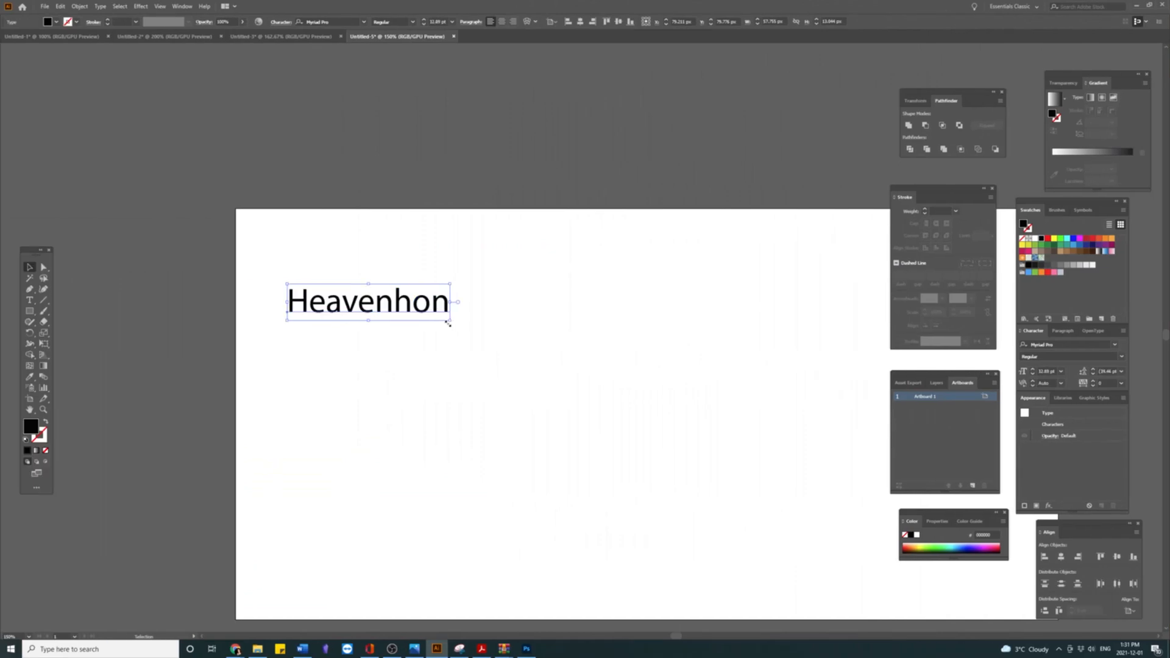
# Step: Move the Heavenhon text slightly higher on the artboard and deselect it
pyautogui.moveTo(416, 306); pyautogui.dragTo(416, 302)
pyautogui.click(488, 286)
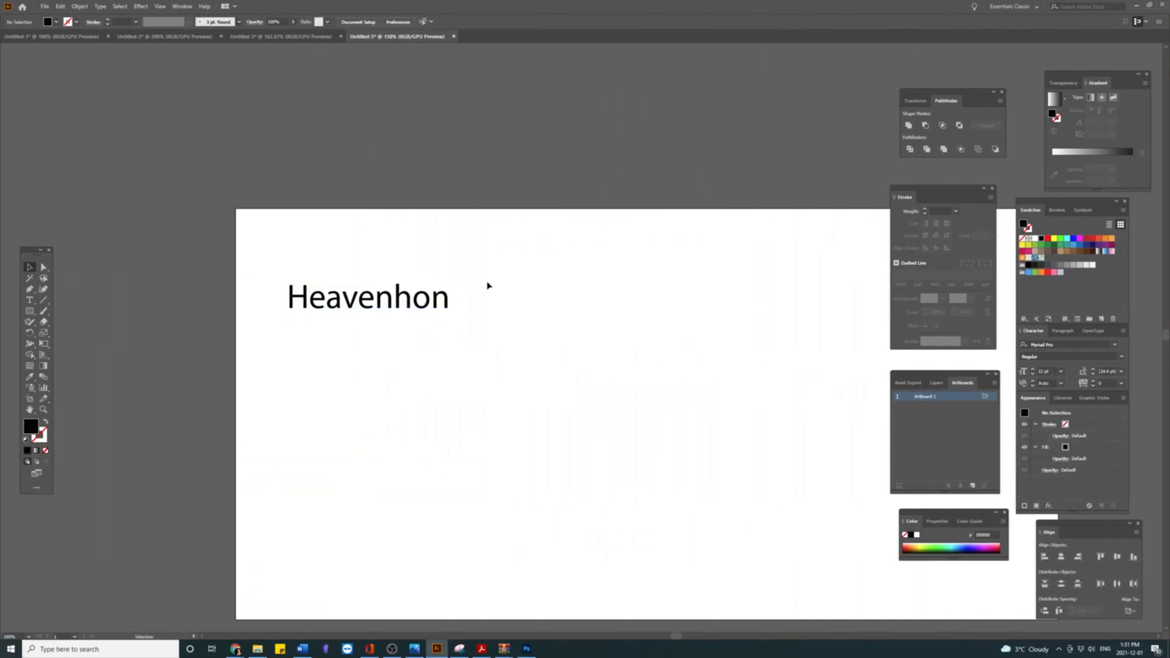
pyautogui.press('t')
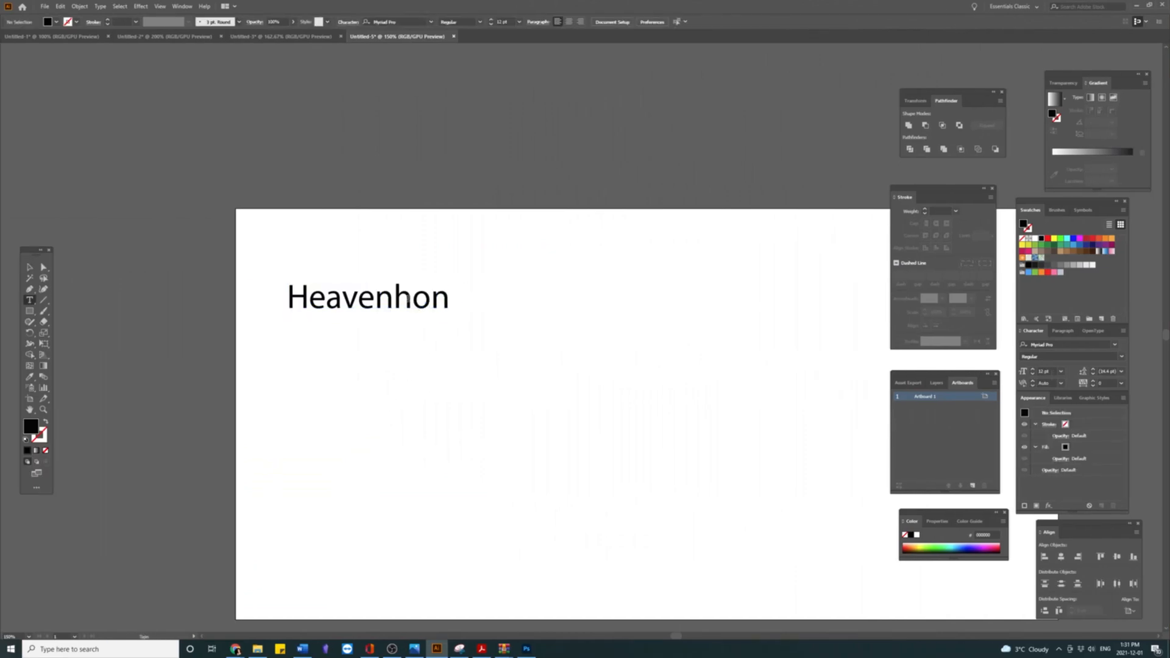
pyautogui.click(29, 267)
# Step: Switch to the browser and examine the modern fonts on Envato Elements, including the VECTOR font page, for the wordmark
pyautogui.moveTo(236, 650)
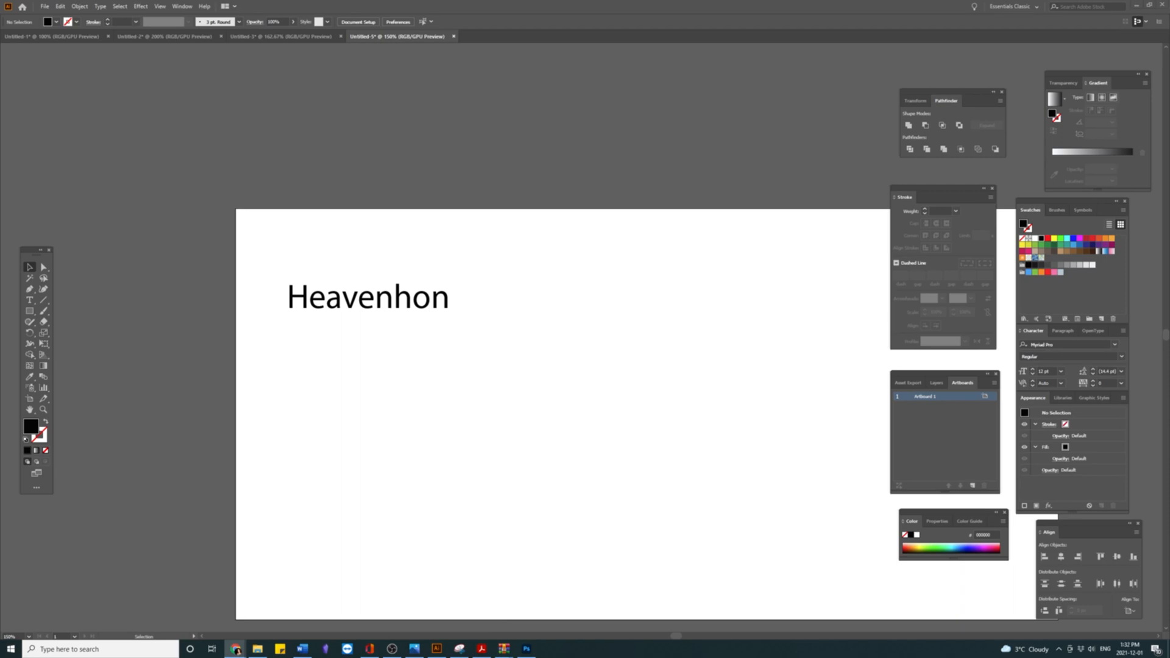
pyautogui.click(237, 649)
pyautogui.scroll(-2, 196, 191)
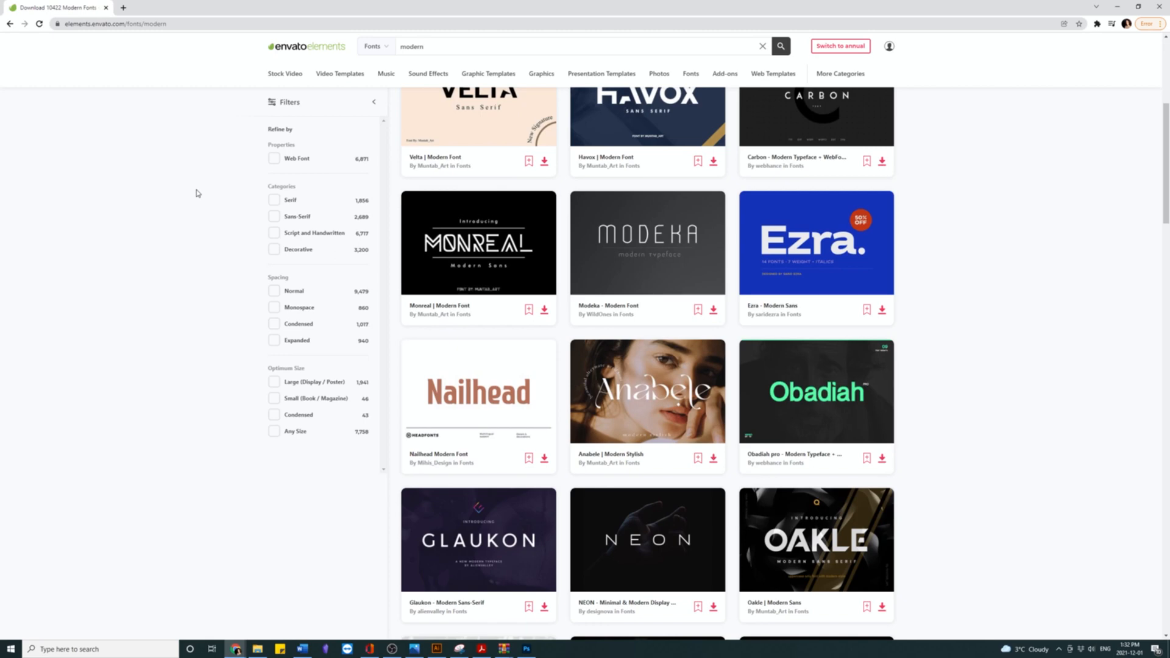
pyautogui.scroll(-3, 196, 193)
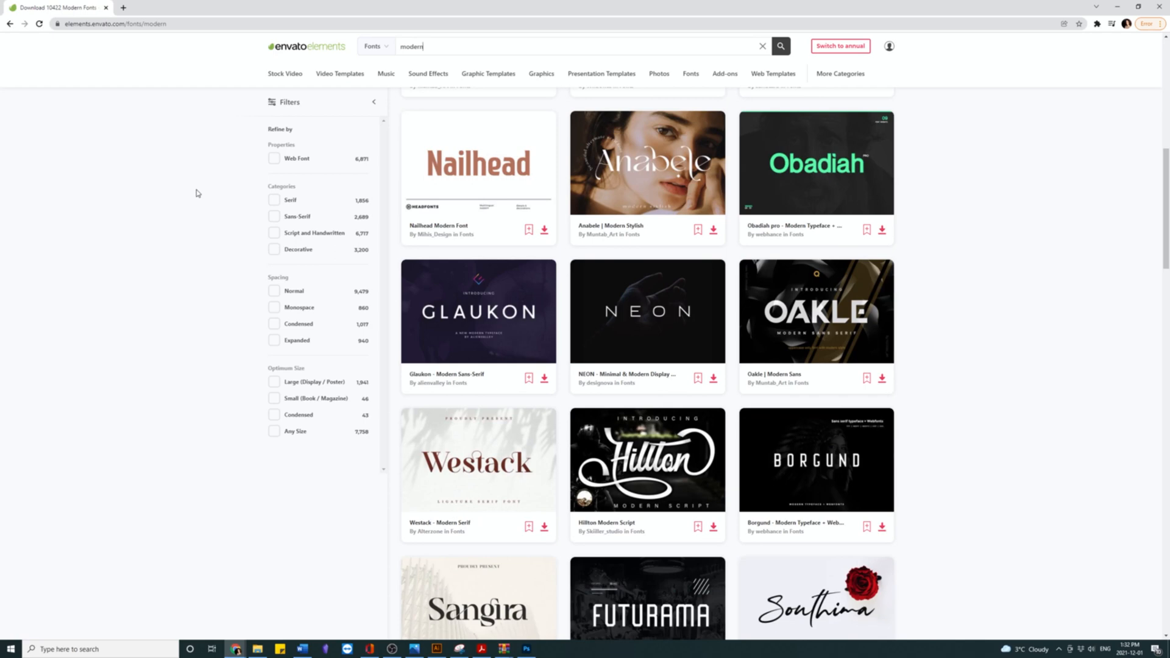
pyautogui.scroll(-4, 196, 193)
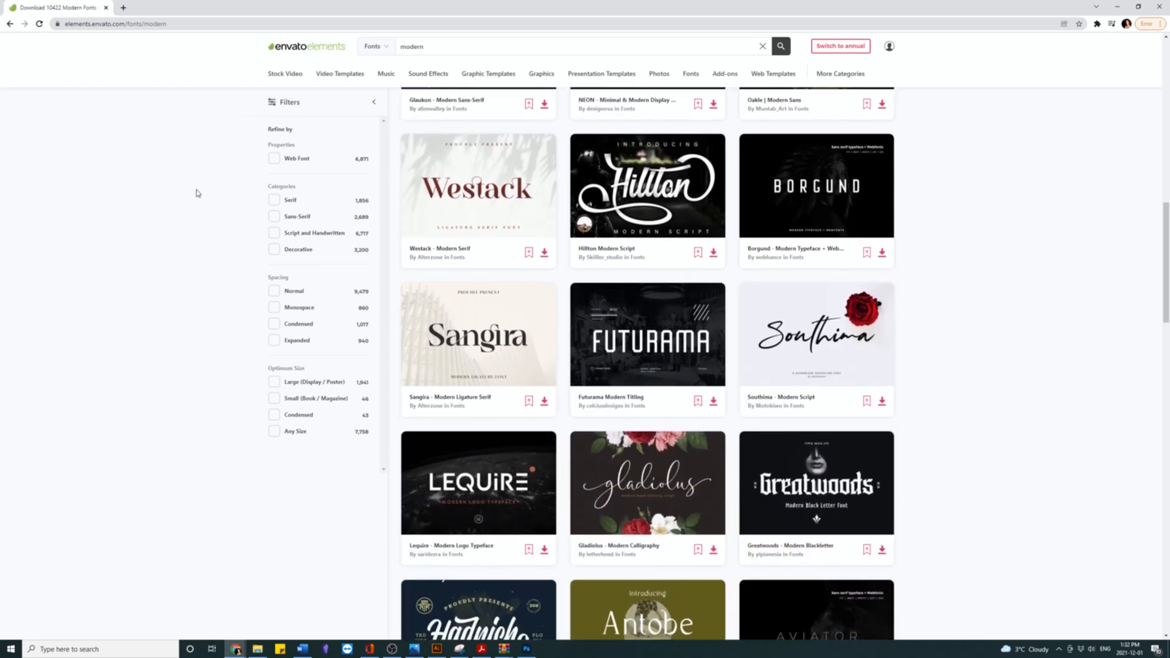
pyautogui.scroll(-4, 196, 193)
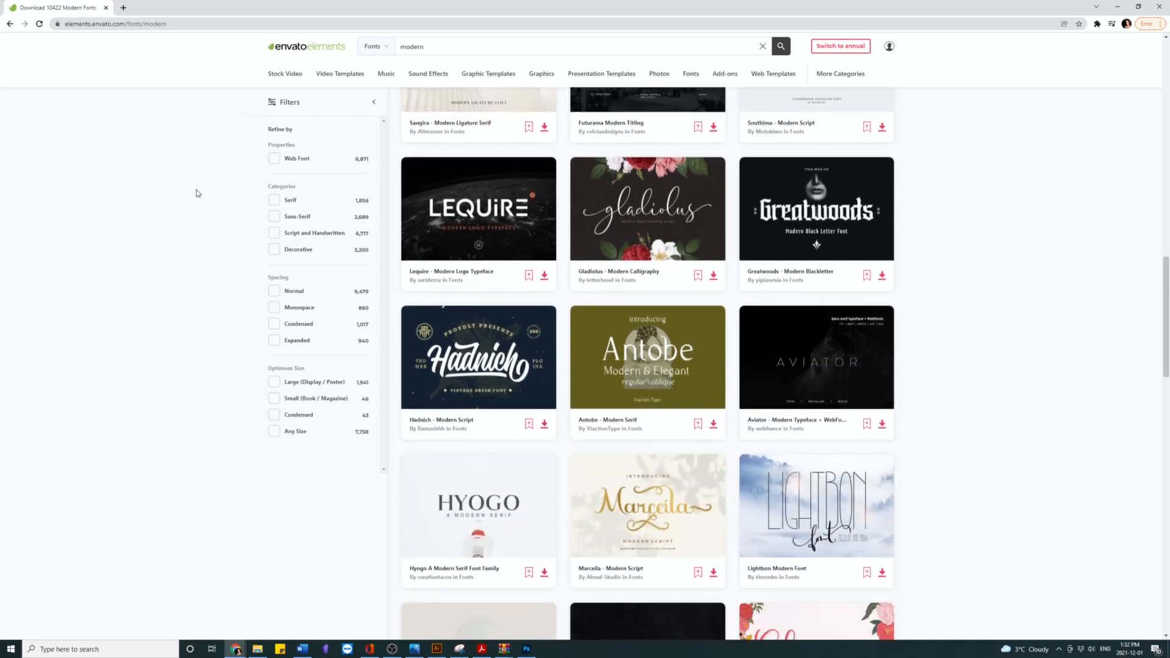
pyautogui.scroll(-1, 196, 193)
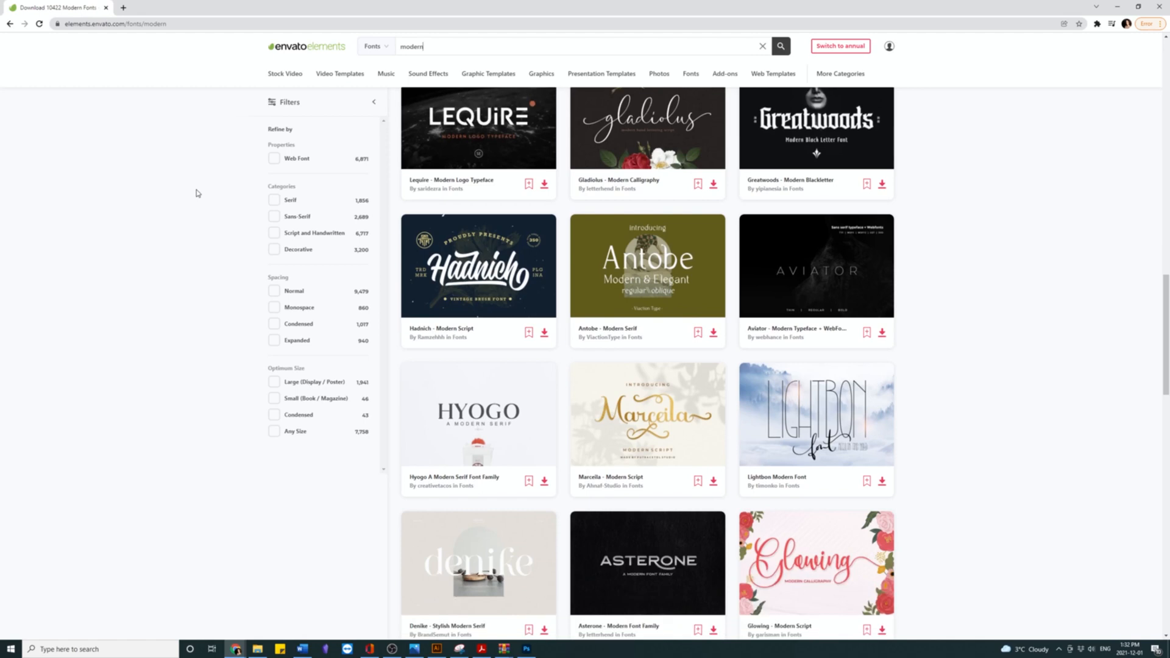
pyautogui.scroll(-1, 196, 193)
pyautogui.scroll(-2, 196, 193)
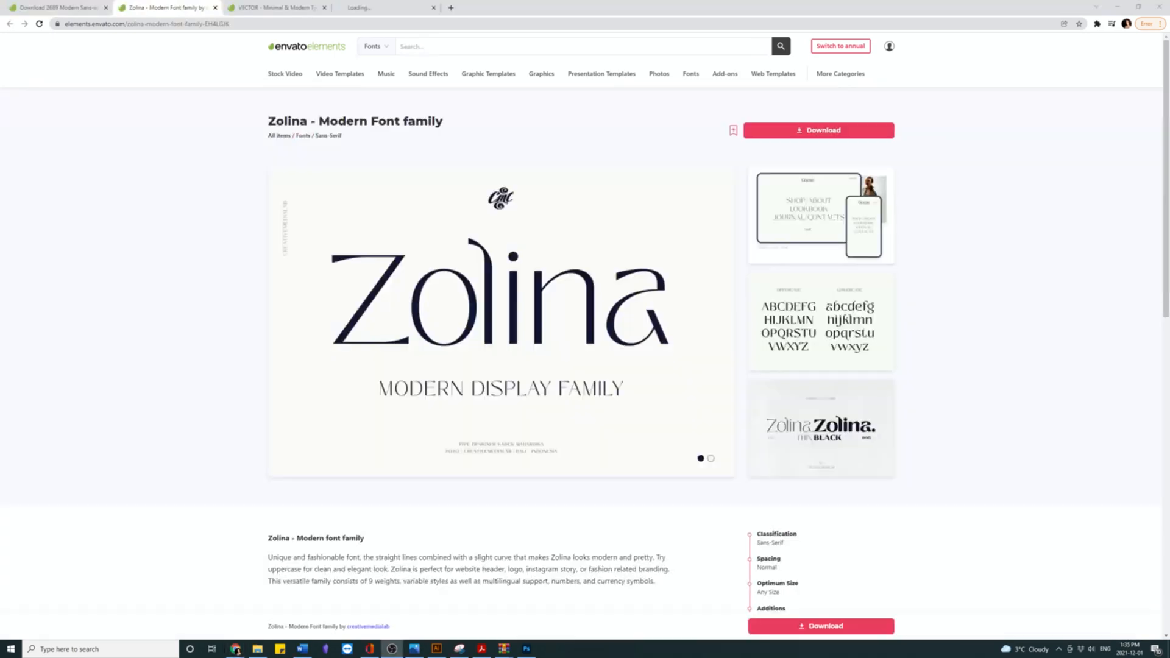
pyautogui.click(275, 7)
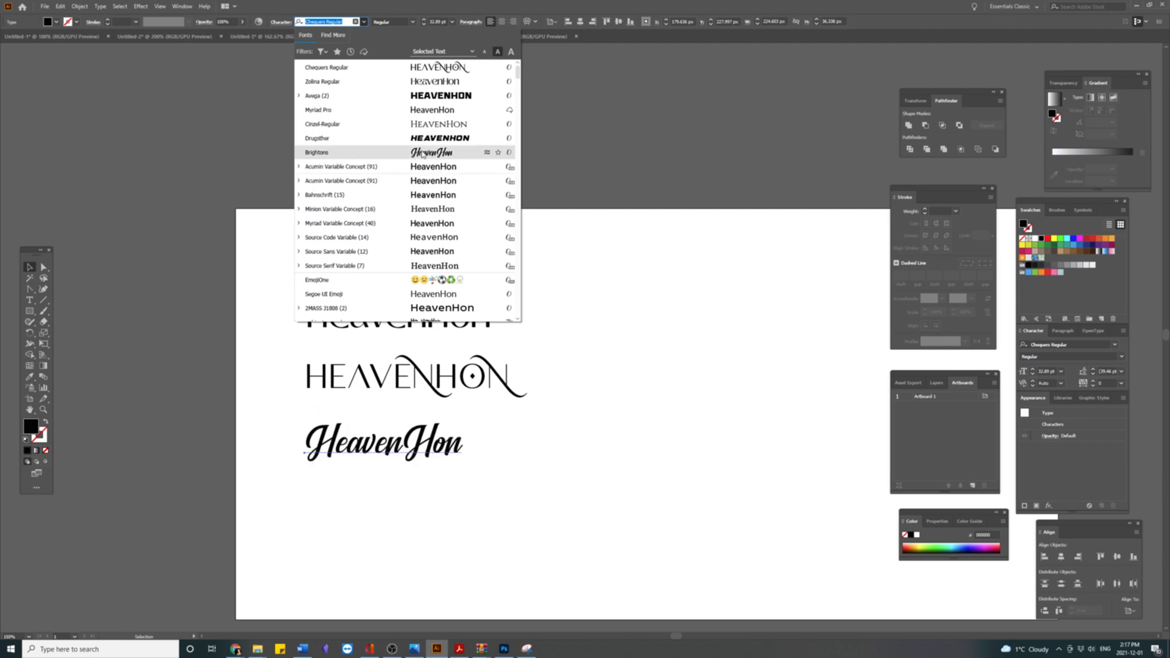
# Step: Change the third HeavenHon wordmark's font to Acumin Variable Concept and move all three wordmarks higher on the artboard
pyautogui.click(447, 188)
pyautogui.moveTo(371, 464); pyautogui.dragTo(369, 444)
pyautogui.moveTo(504, 191); pyautogui.dragTo(272, 577)
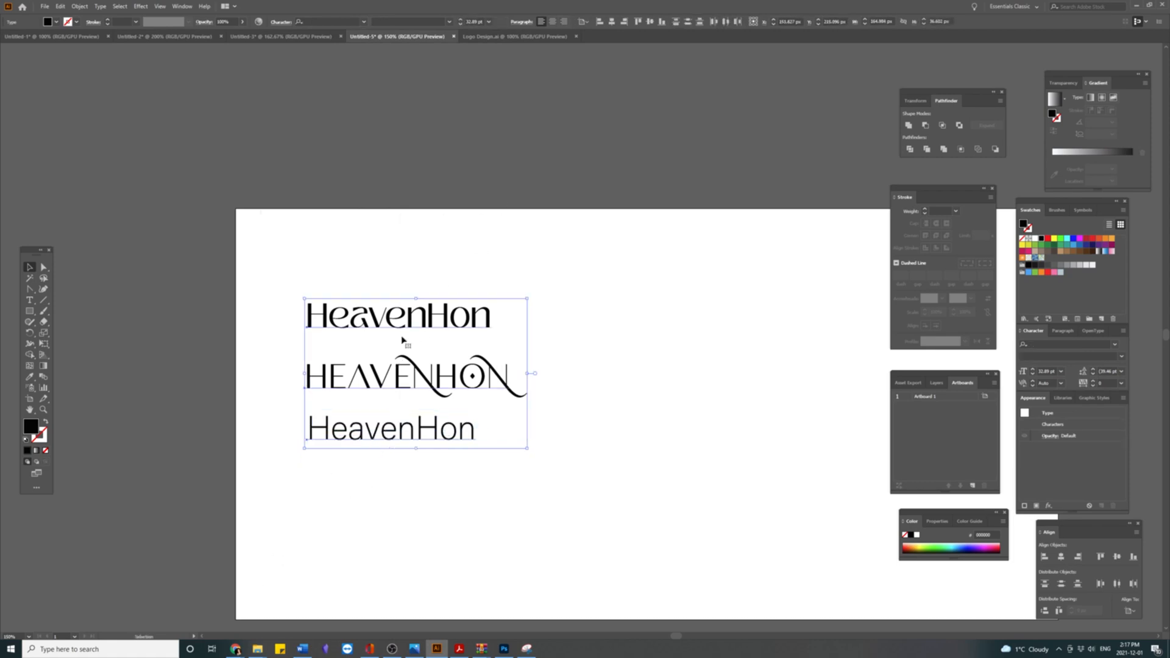
pyautogui.moveTo(400, 325); pyautogui.dragTo(394, 254)
pyautogui.moveTo(395, 253); pyautogui.dragTo(393, 254)
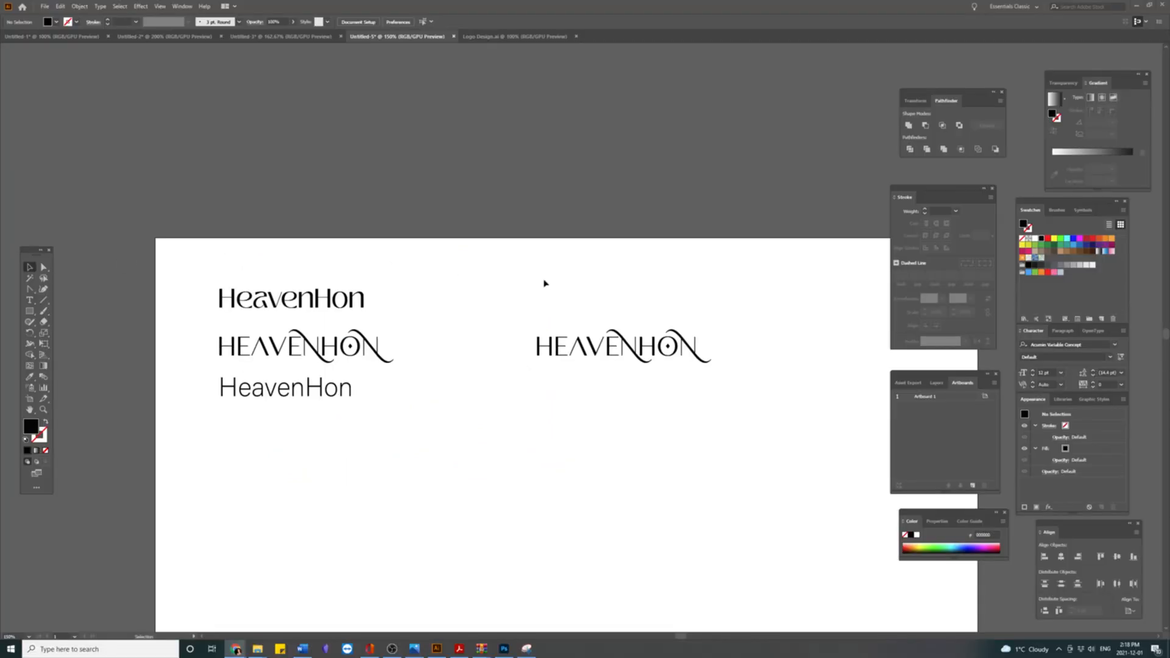
# Step: Reposition the separate Chequers Regular HEAVENHON wordmark in the empty area to the right of the three font variants
pyautogui.click(613, 336)
pyautogui.moveTo(613, 335); pyautogui.dragTo(599, 332)
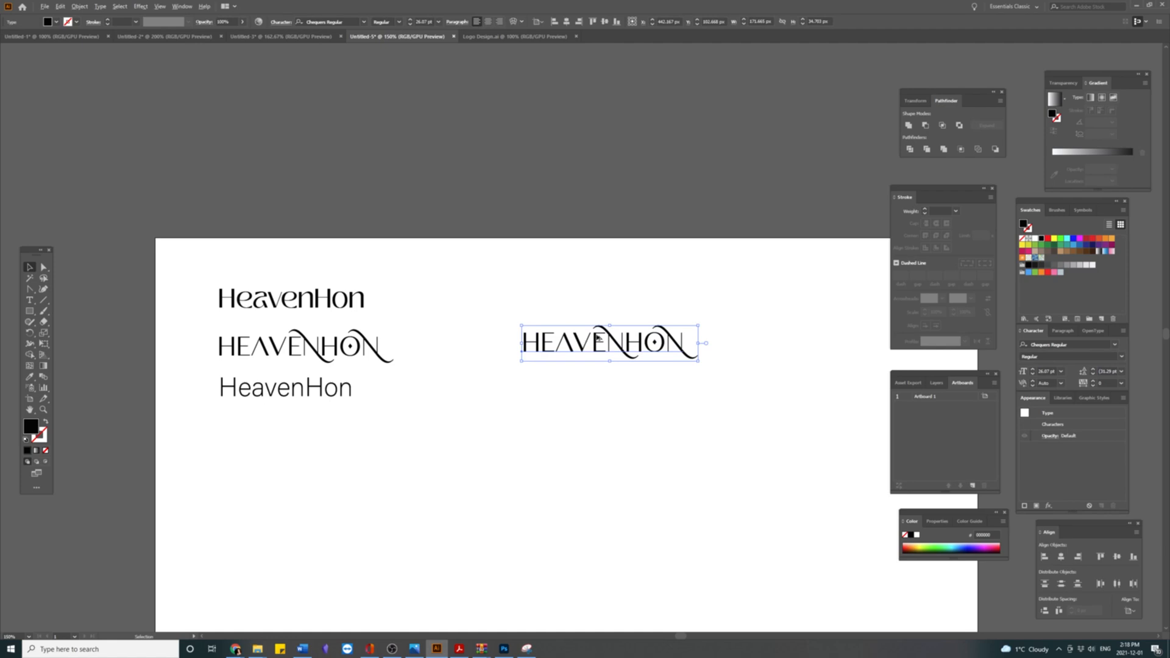
pyautogui.scroll(1, 597, 337)
pyautogui.moveTo(633, 347); pyautogui.dragTo(588, 348)
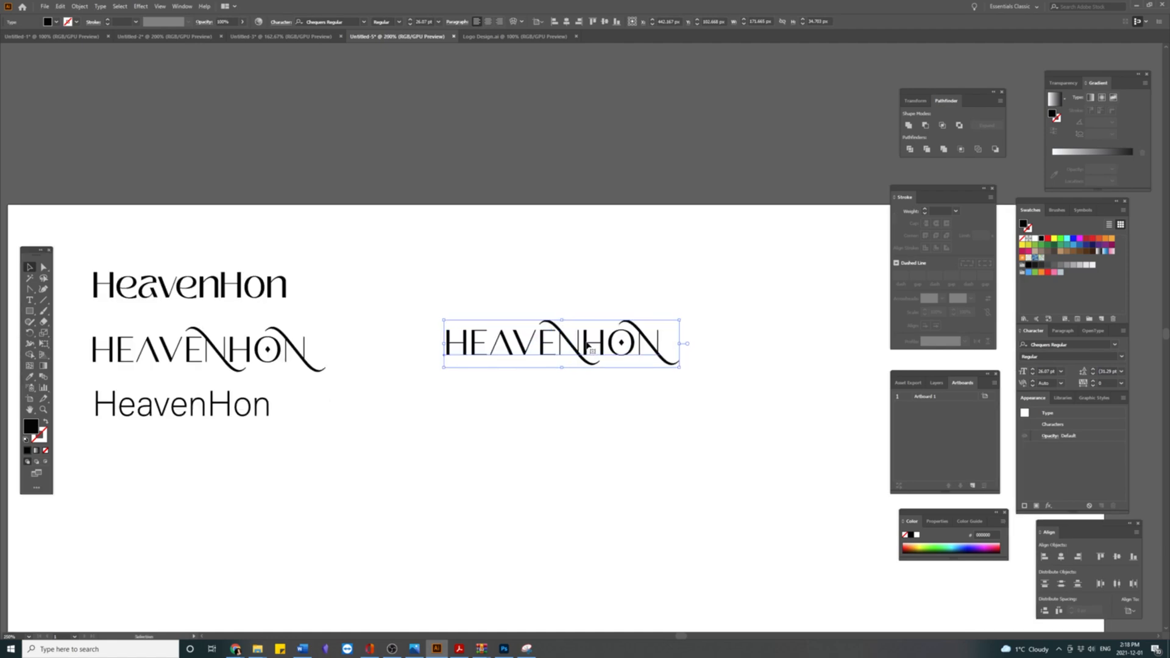
pyautogui.click(764, 413)
pyautogui.click(644, 343)
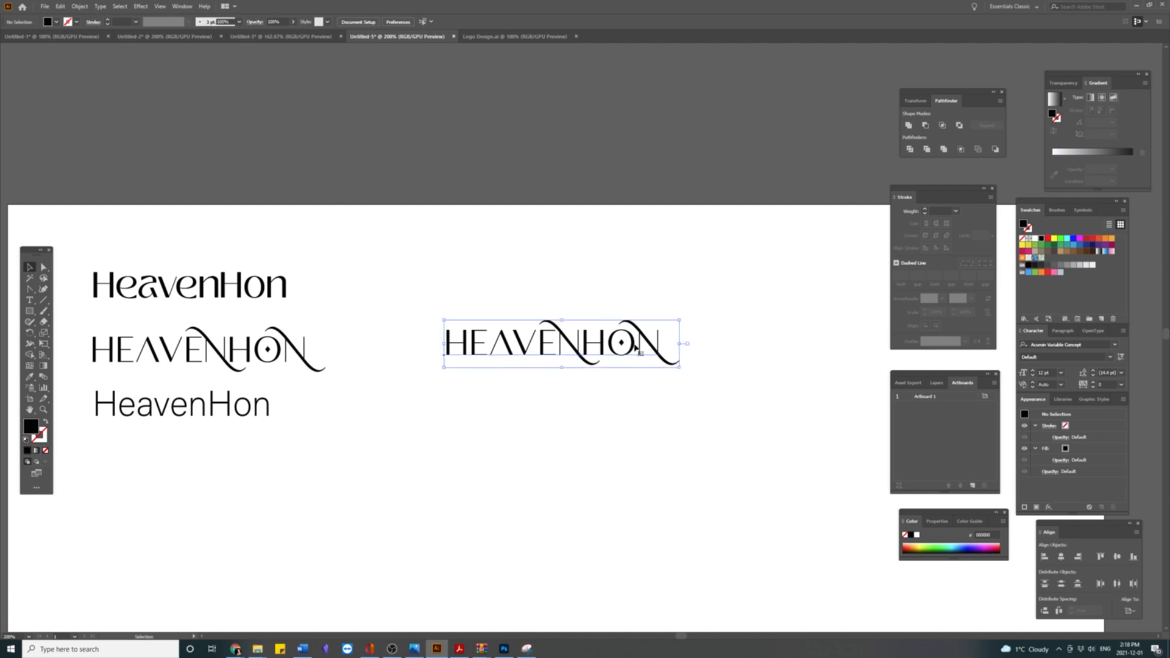
pyautogui.moveTo(622, 351)
pyautogui.mouseDown()
pyautogui.moveTo(709, 355)
pyautogui.moveTo(543, 358)
pyautogui.moveTo(606, 355)
pyautogui.mouseUp()
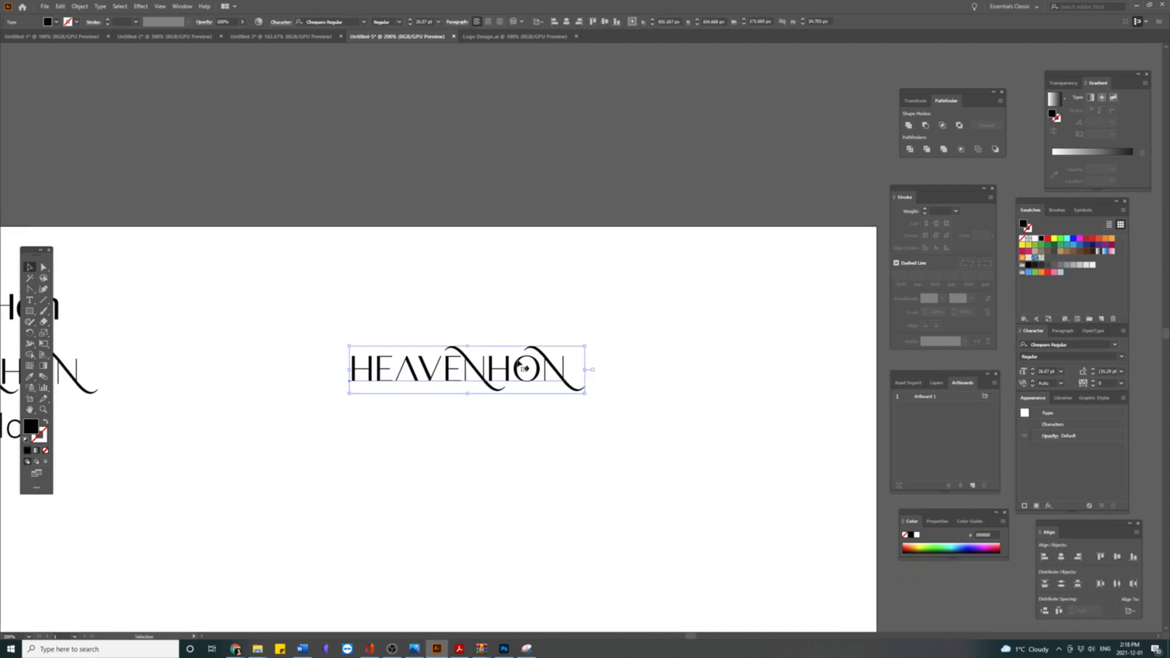
# Step: Expand the separate HEAVENHON wordmark into shapes and ungroup it, selecting the letter O on its own
pyautogui.scroll(2, 518, 362)
pyautogui.click(82, 5)
pyautogui.click(91, 114)
pyautogui.press('Return')
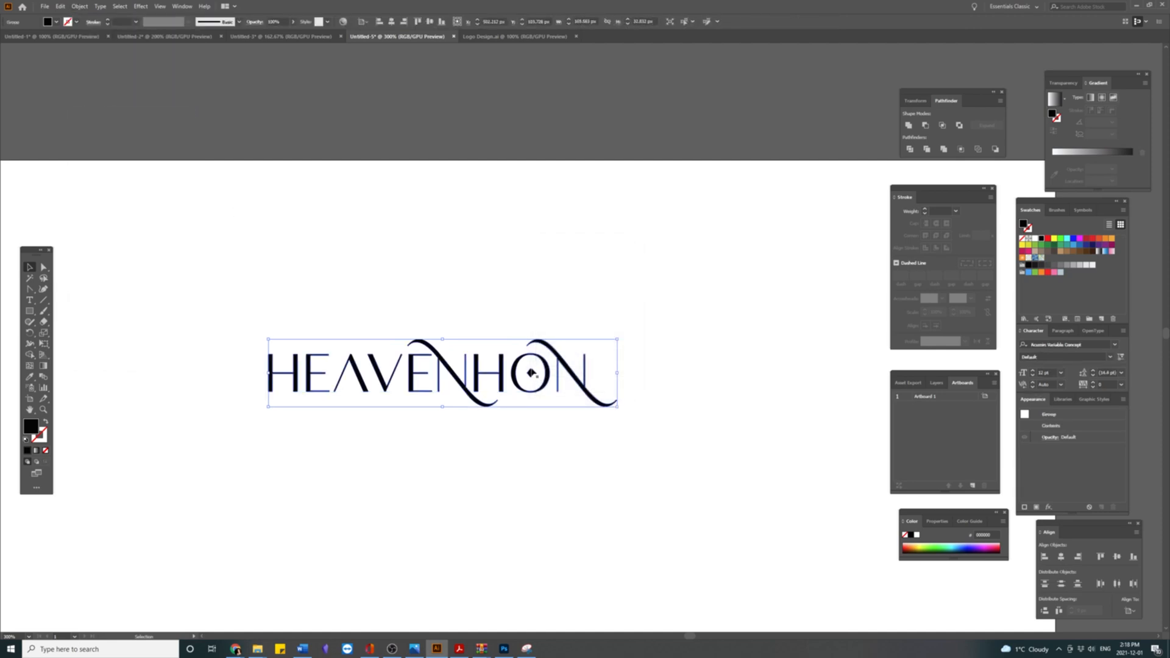
pyautogui.rightClick(530, 373)
pyautogui.click(561, 452)
pyautogui.click(531, 375)
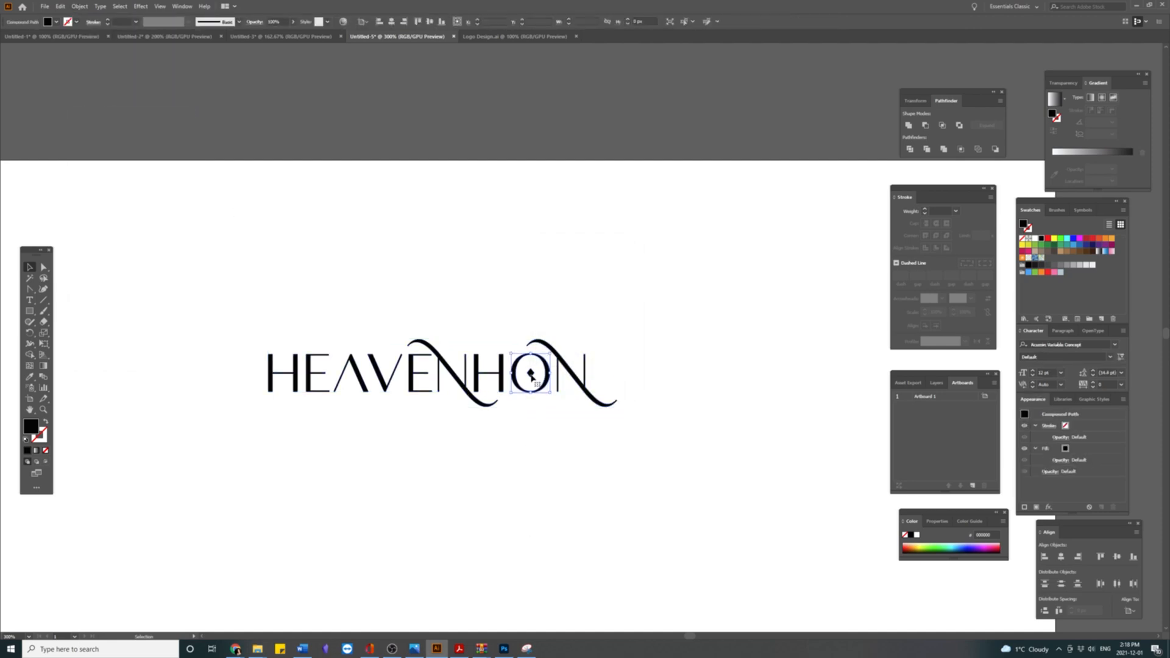
# Step: Try to release the letter O's compound path, and undo the changes until the wordmark is editable text
pyautogui.rightClick(532, 373)
pyautogui.click(552, 438)
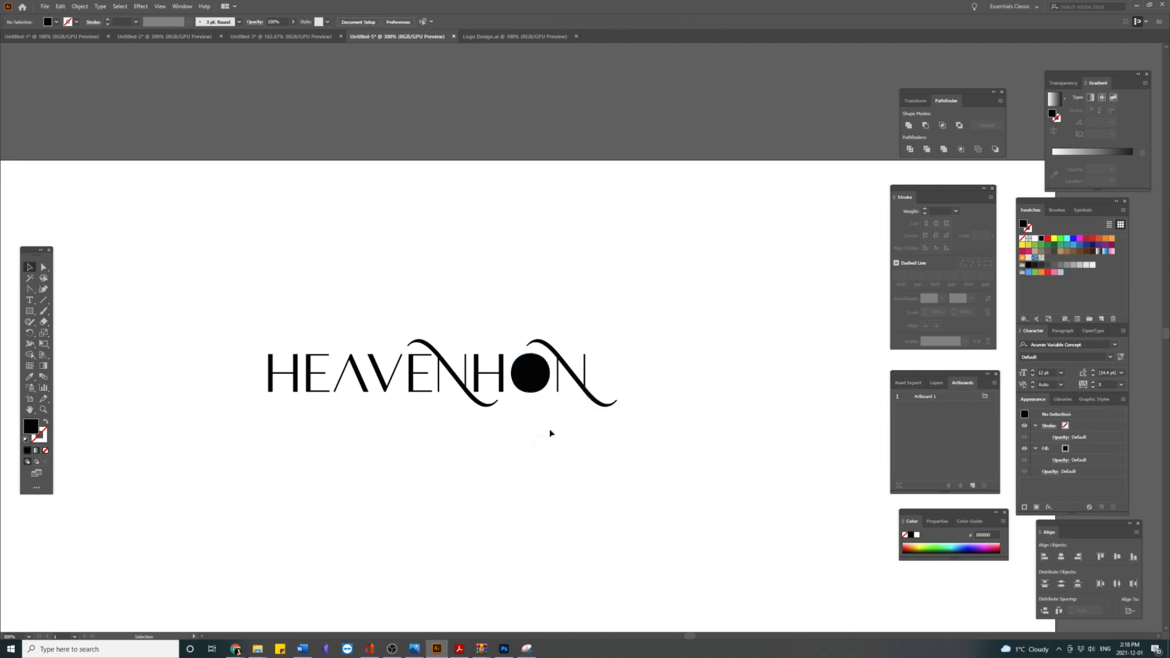
pyautogui.hotkey('ctrl', 'z')
pyautogui.hotkey('ctrl', 'z')
pyautogui.hotkey('ctrl', 'z')
pyautogui.hotkey('ctrl', 'z')
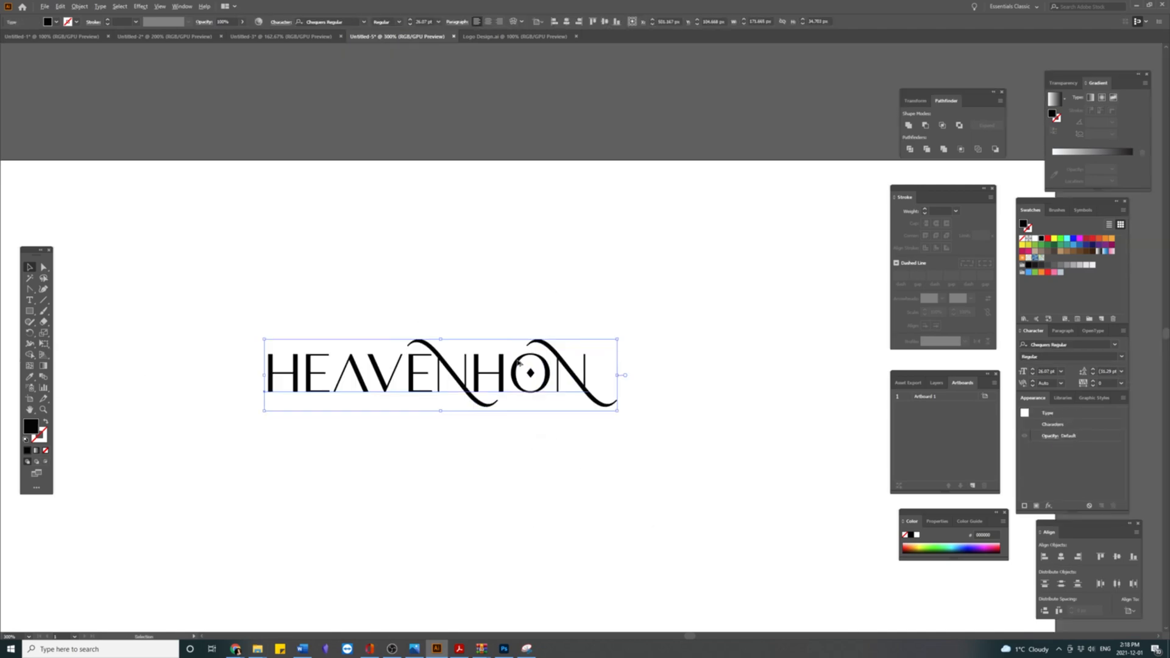
# Step: Expand the HEAVENHON wordmark into shapes, ungroup the letters and select the O on its own
pyautogui.click(80, 6)
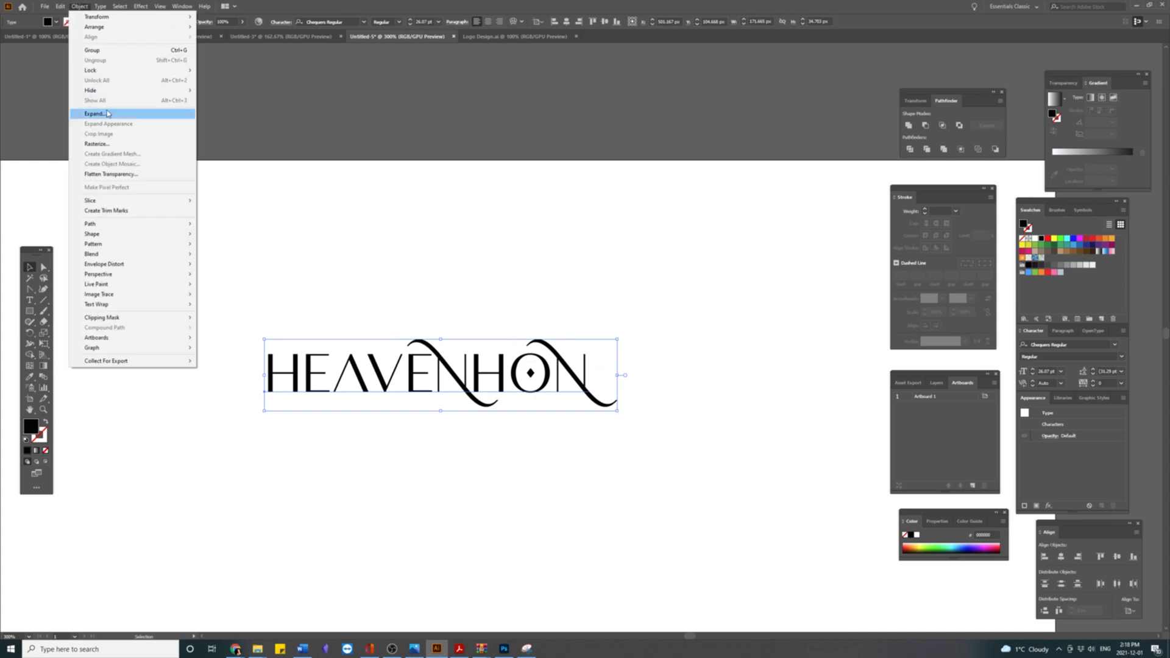
pyautogui.click(109, 113)
pyautogui.click(562, 374)
pyautogui.rightClick(528, 374)
pyautogui.click(551, 453)
pyautogui.click(534, 384)
# Step: Try again to separate the diamond from the letter O by releasing its compound path
pyautogui.rightClick(531, 372)
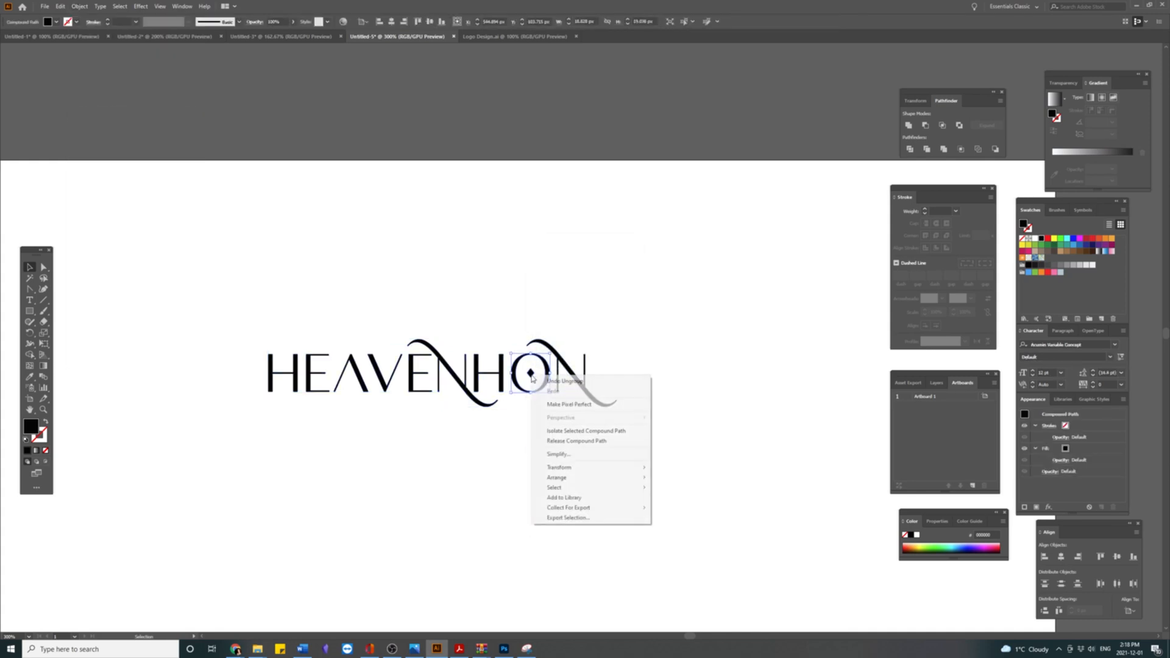
pyautogui.click(556, 442)
pyautogui.click(549, 430)
pyautogui.hotkey('ctrl', 'z')
# Step: Remove the diamond from inside the letter O with the Shape Builder tool and deselect the letter
pyautogui.scroll(2, 528, 389)
pyautogui.click(28, 357)
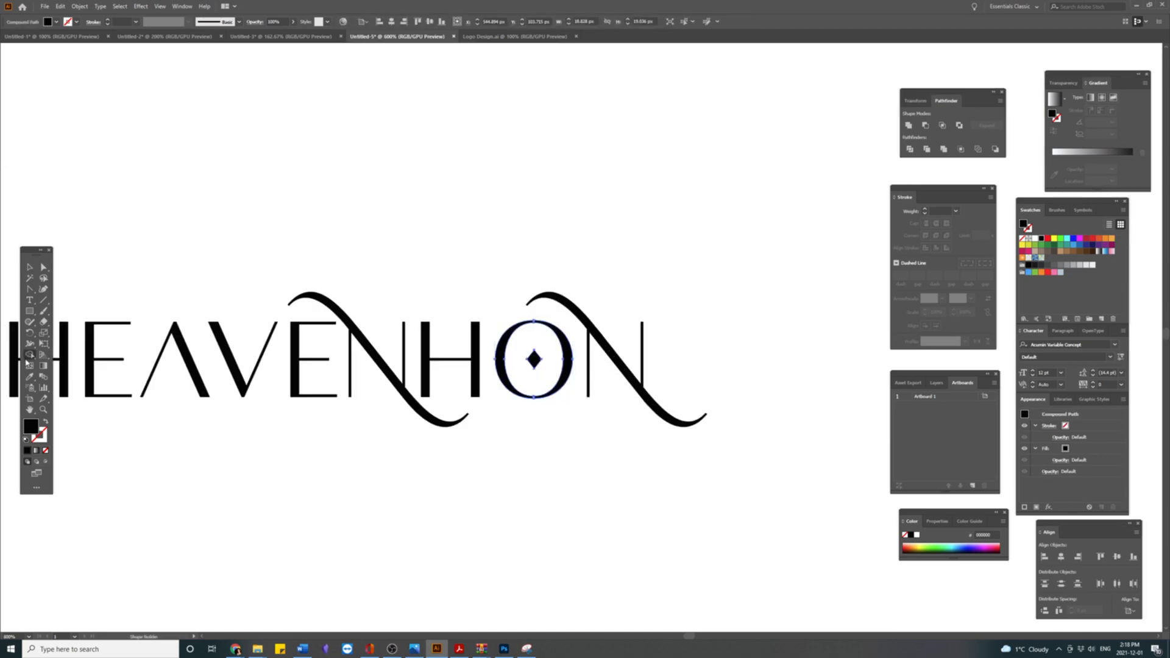
pyautogui.keyDown('alt'); pyautogui.click(536, 359); pyautogui.keyUp('alt')
pyautogui.click(35, 266)
pyautogui.click(390, 226)
pyautogui.moveTo(511, 240); pyautogui.dragTo(603, 264)
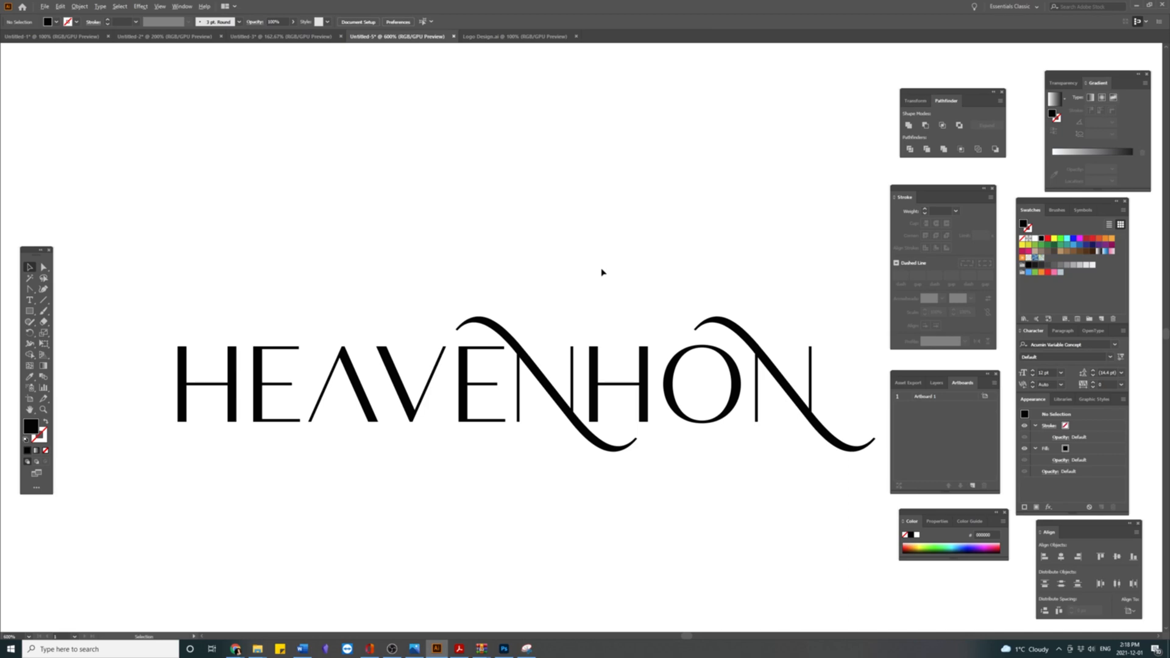
# Step: Place a duplicate of the wordmark's first letter E in the empty space below it
pyautogui.scroll(-1, 600, 277)
pyautogui.scroll(1, 533, 309)
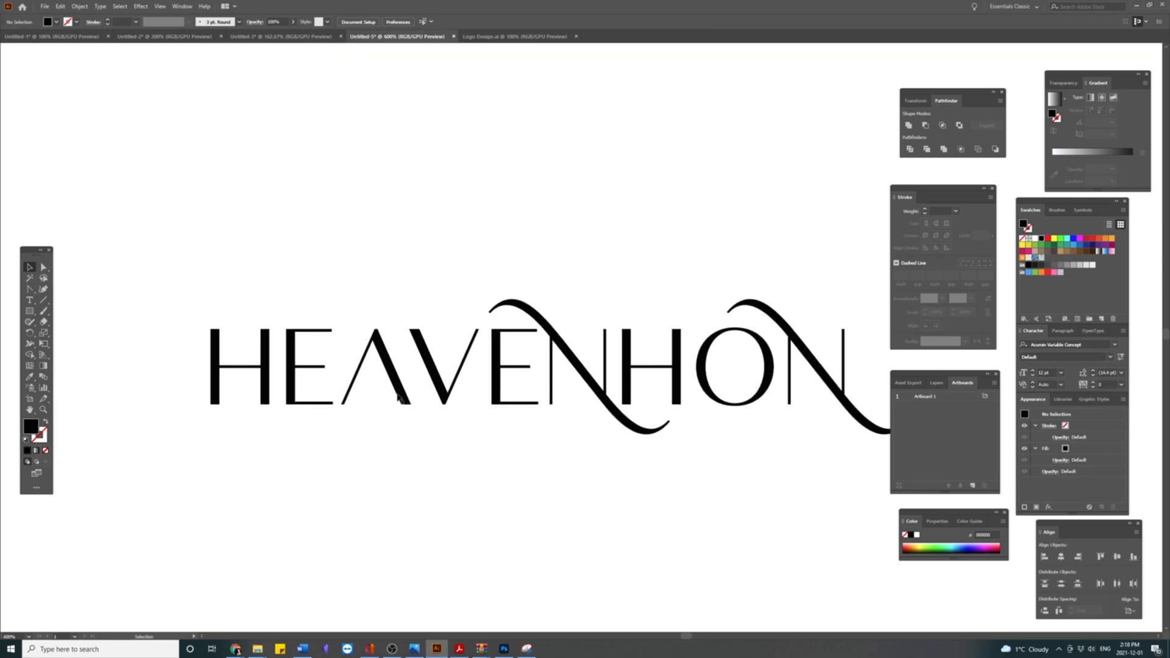
pyautogui.scroll(3, 341, 378)
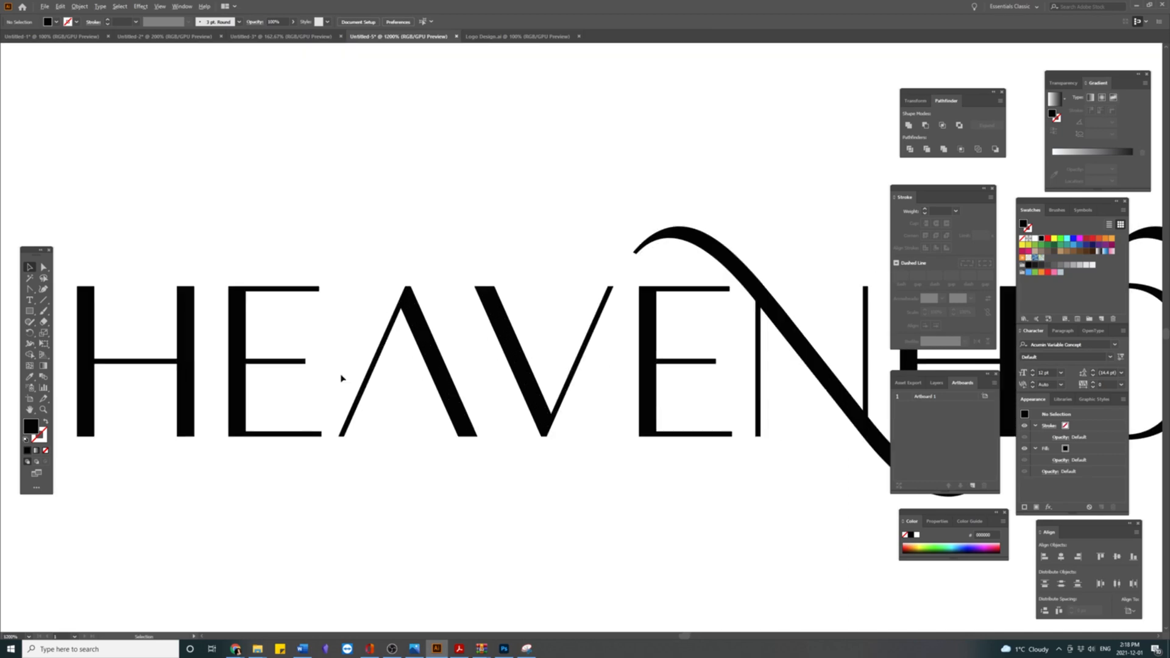
pyautogui.click(250, 358)
pyautogui.moveTo(242, 359); pyautogui.dragTo(357, 437)
pyautogui.moveTo(289, 420); pyautogui.dragTo(278, 455)
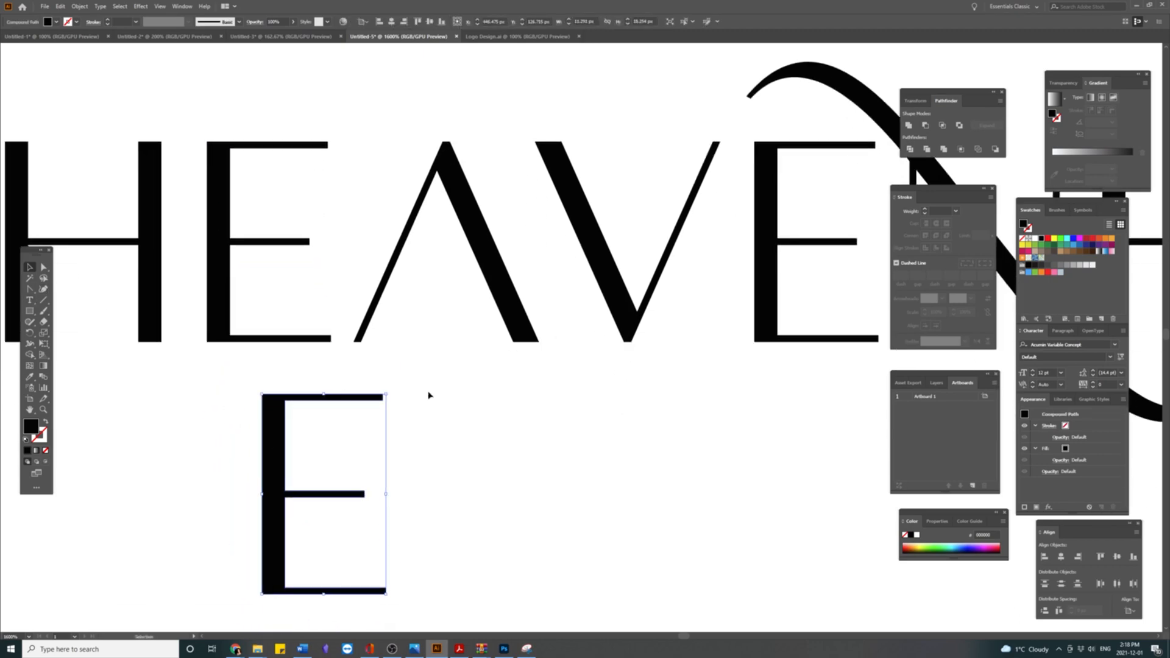
# Step: Draw a black rectangle over the middle bar of the duplicated E, aligning its edge with the vertical stem
pyautogui.click(30, 311)
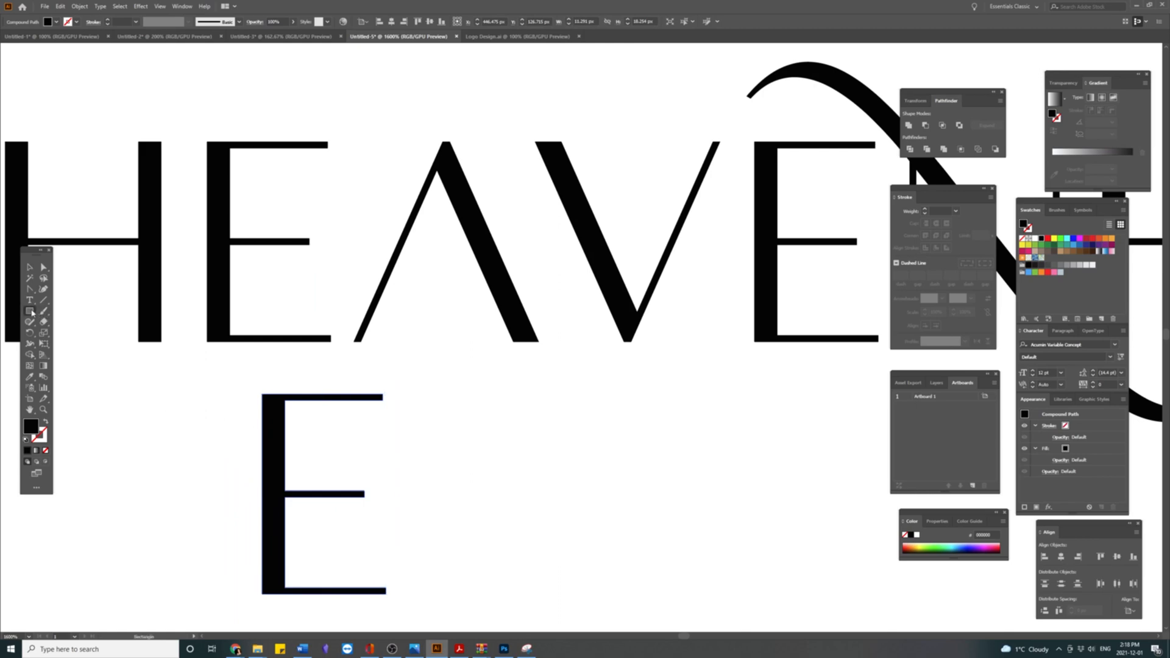
pyautogui.moveTo(384, 465); pyautogui.dragTo(286, 518)
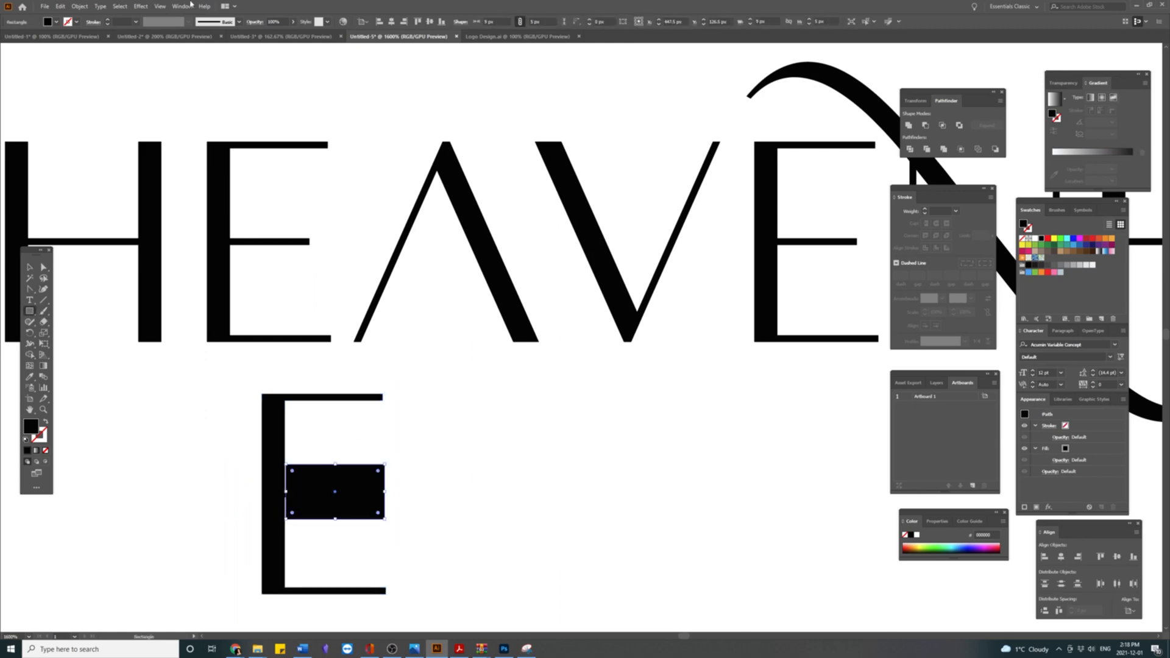
pyautogui.click(156, 9)
pyautogui.click(183, 379)
pyautogui.moveTo(286, 491); pyautogui.dragTo(285, 492)
# Step: Cut away the rest of the duplicated E with the Shape Builder tool and delete the rectangle, keeping only the middle bar
pyautogui.press('v')
pyautogui.moveTo(440, 455); pyautogui.dragTo(314, 496)
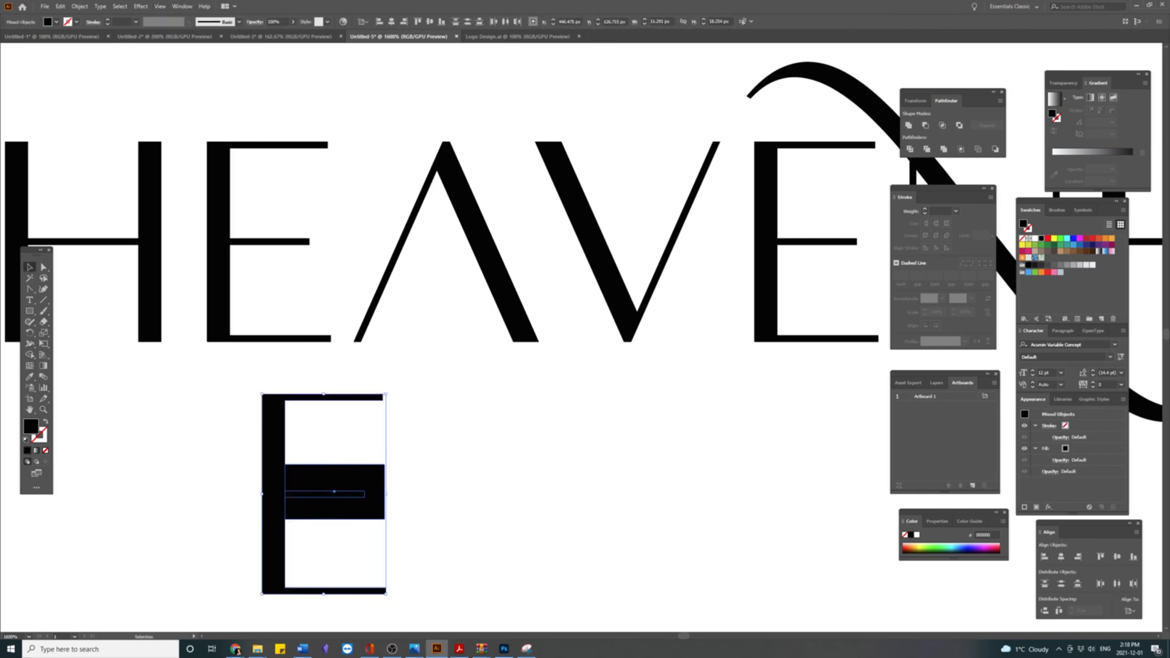
pyautogui.click(31, 354)
pyautogui.keyDown('alt'); pyautogui.click(275, 480); pyautogui.keyUp('alt')
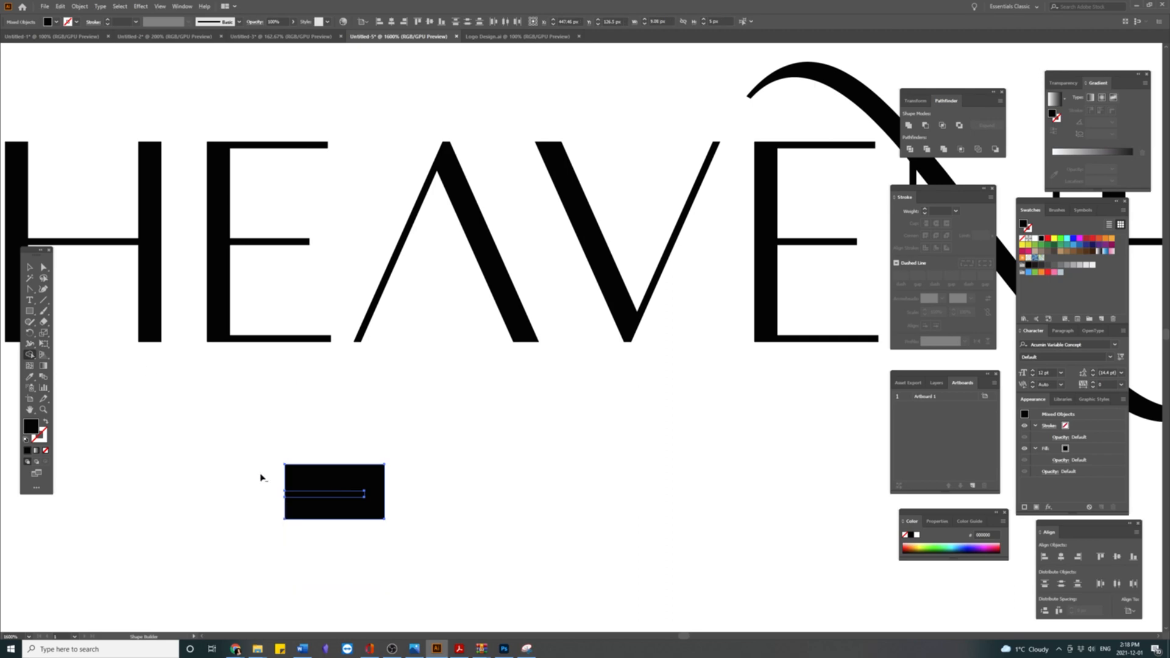
pyautogui.press('v')
pyautogui.click(334, 468)
pyautogui.press('Delete')
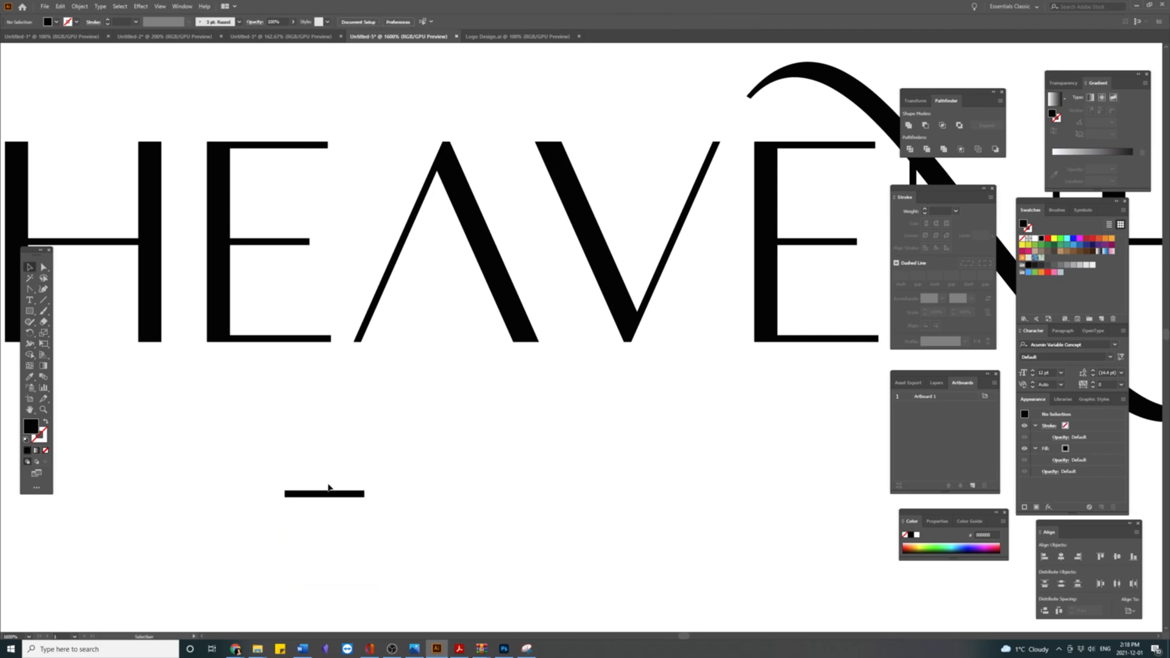
# Step: Move the isolated bar into the letter A as its crossbar and extend it to reach the thin diagonal stroke
pyautogui.moveTo(341, 491); pyautogui.dragTo(466, 268)
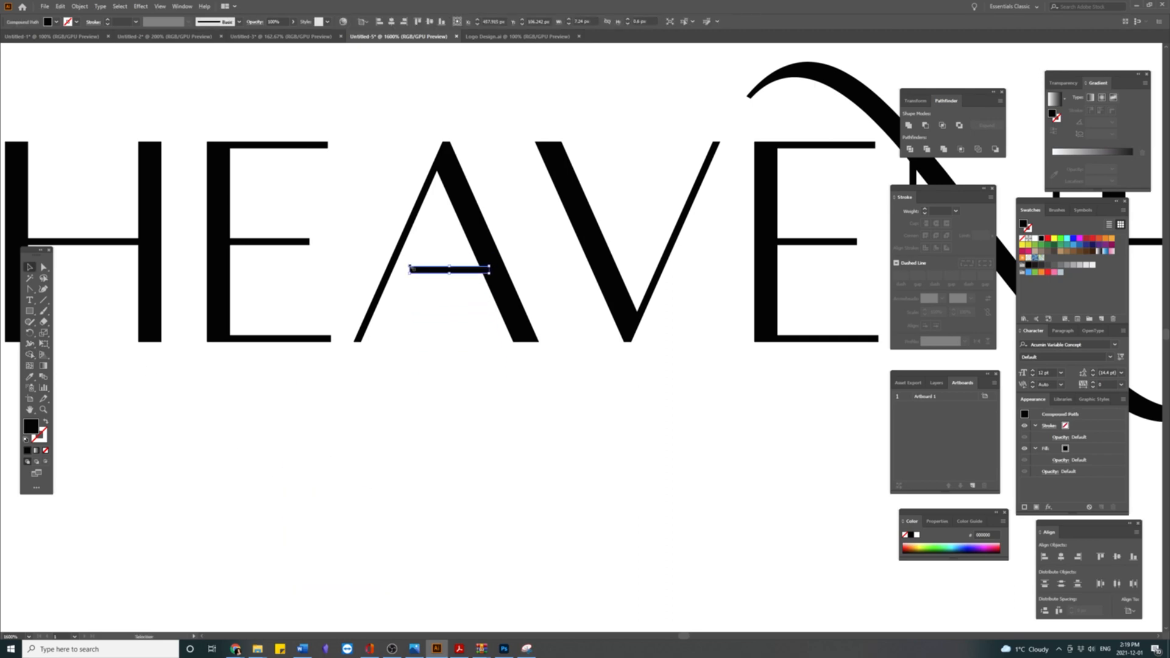
pyautogui.scroll(5, 413, 272)
pyautogui.moveTo(349, 348); pyautogui.dragTo(248, 347)
pyautogui.click(369, 444)
pyautogui.scroll(-8, 369, 445)
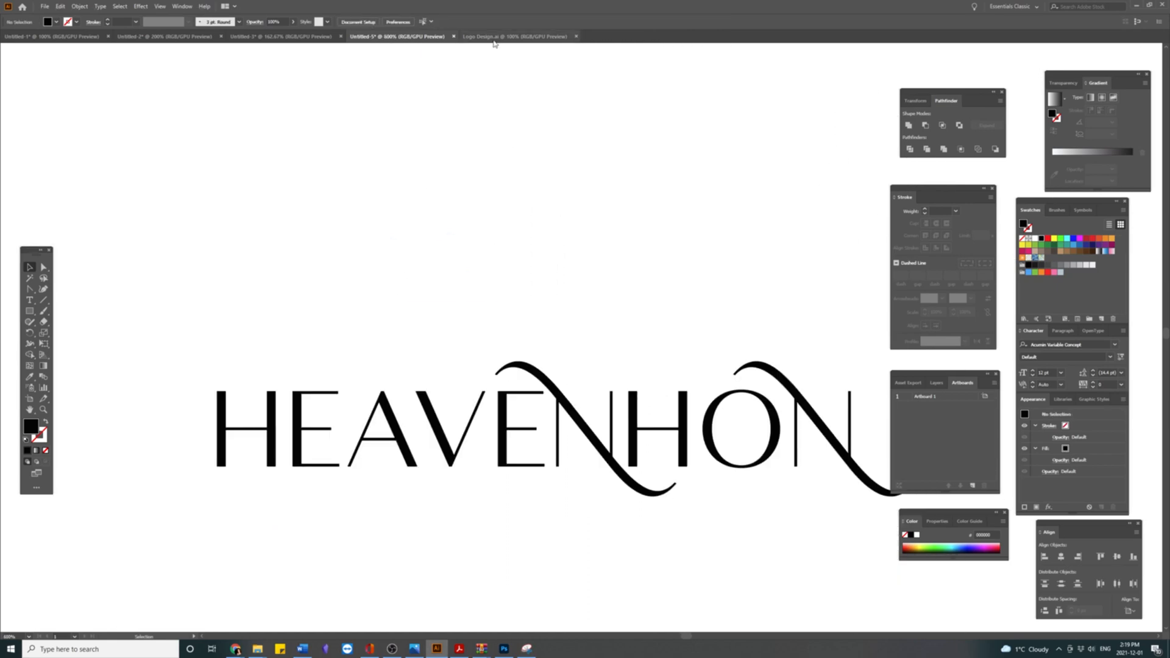
# Step: Show the rulers, add a horizontal guide across the letters' middle bars and raise the A's crossbar to that guide
pyautogui.hotkey('ctrl', 'r')
pyautogui.moveTo(454, 49); pyautogui.dragTo(443, 430)
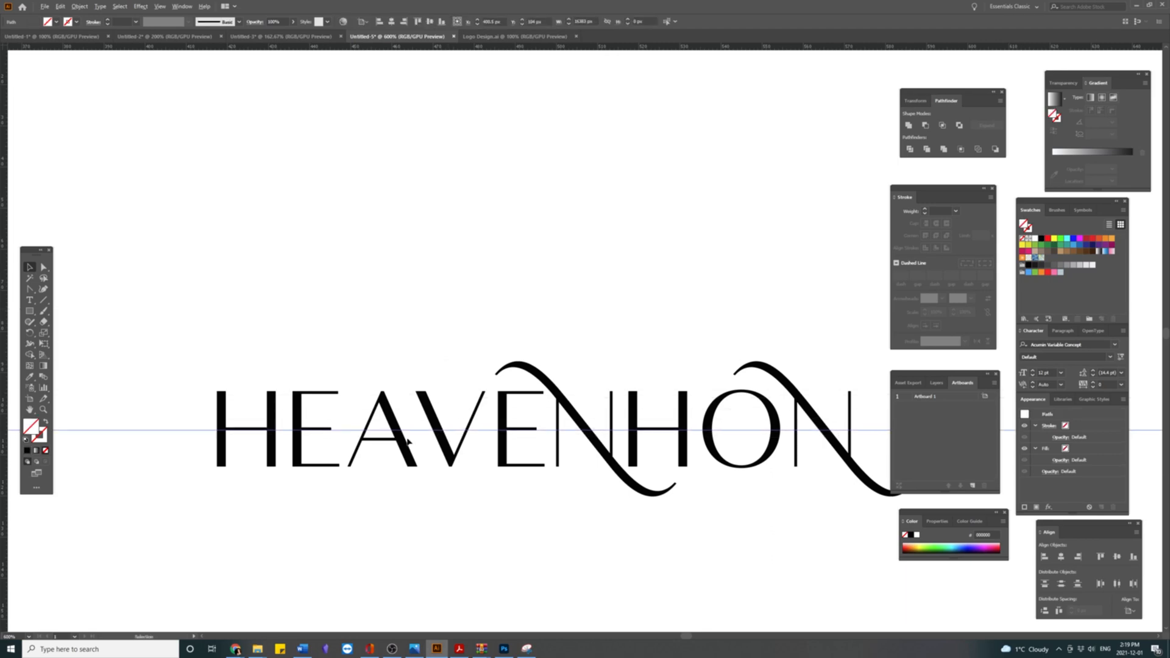
pyautogui.scroll(2, 409, 437)
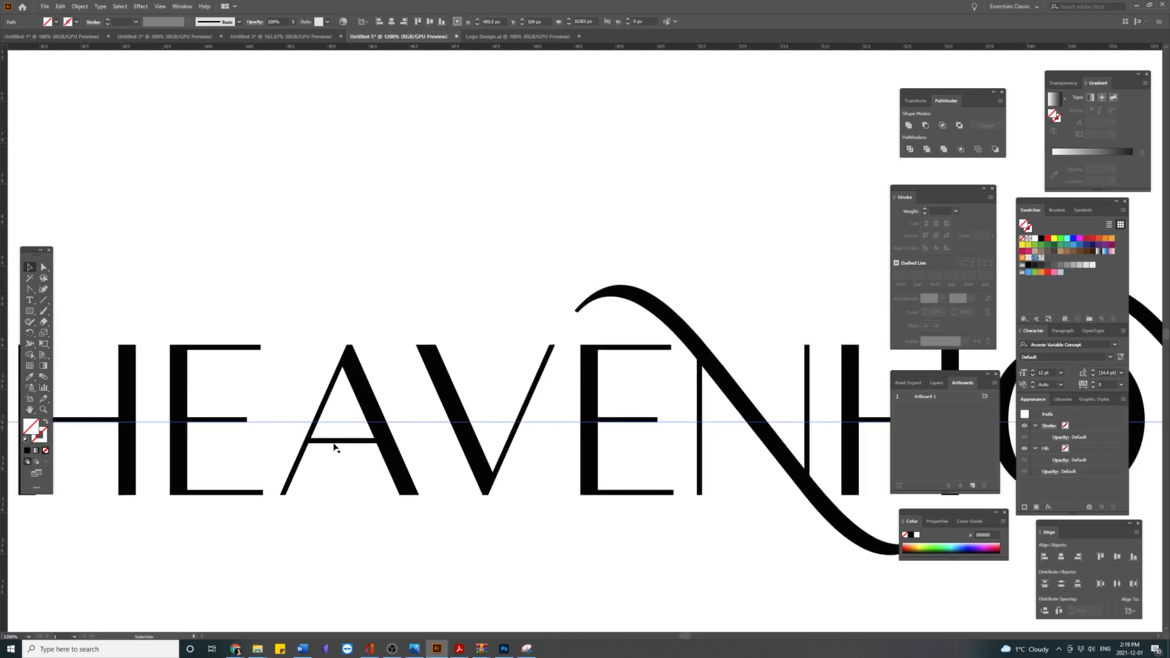
pyautogui.moveTo(338, 444); pyautogui.dragTo(342, 420)
pyautogui.scroll(-3, 494, 426)
pyautogui.click(506, 519)
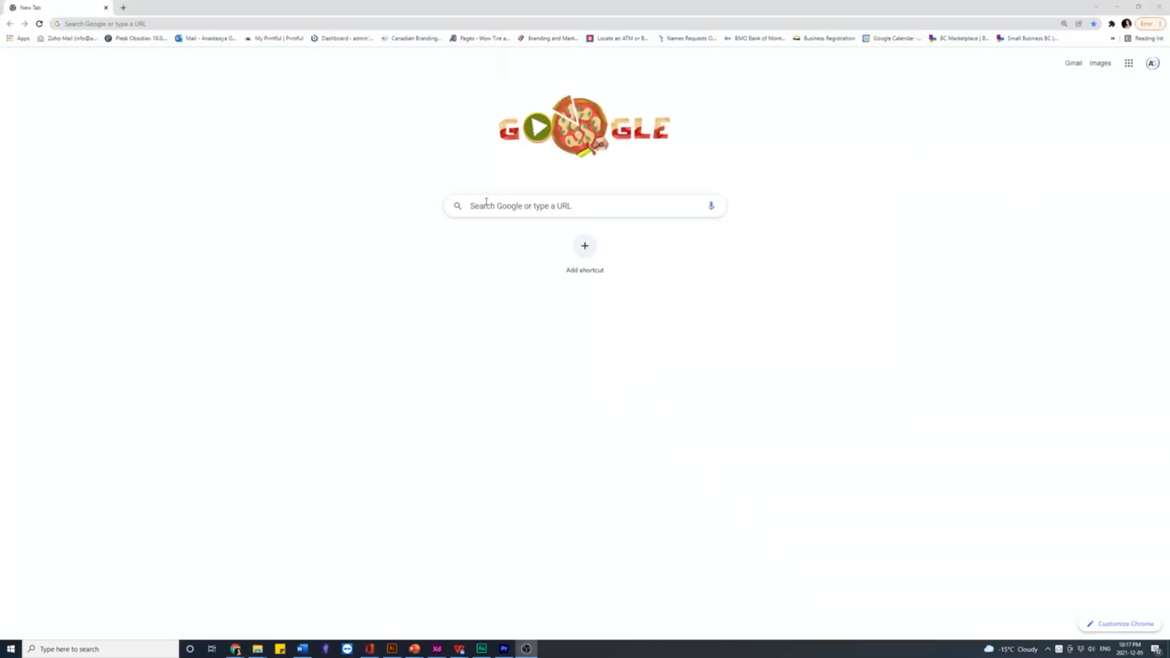
# Step: Switch to the browser, search Google for "adobe color wheel" and open the Adobe Color website
pyautogui.click(484, 202)
pyautogui.write('adobe')
pyautogui.press('Down')
pyautogui.press('Down')
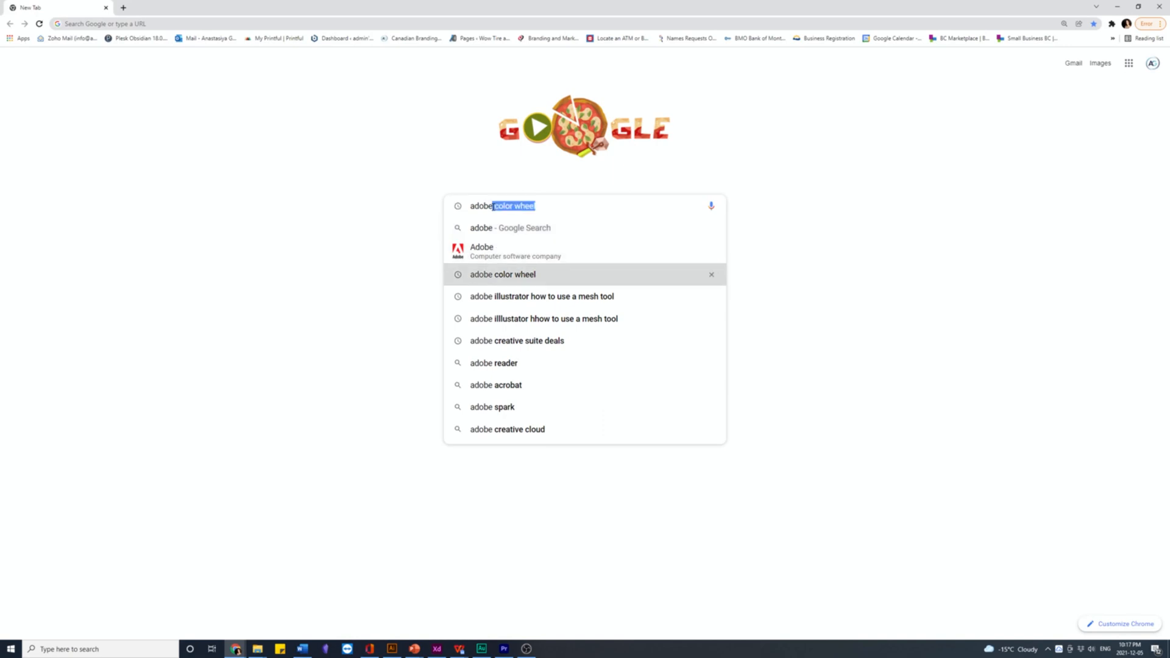
pyautogui.press('Return')
pyautogui.click(225, 149)
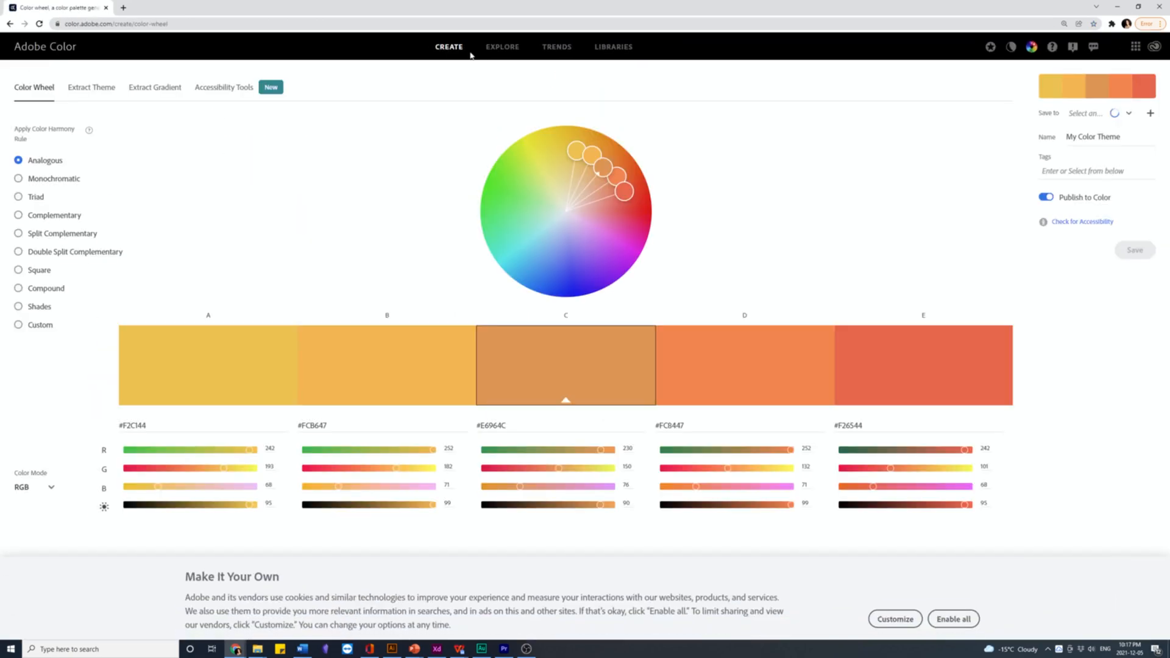
# Step: Search Adobe Color's Explore section for "honey" palettes
pyautogui.click(499, 47)
pyautogui.write('honey')
pyautogui.press('Return')
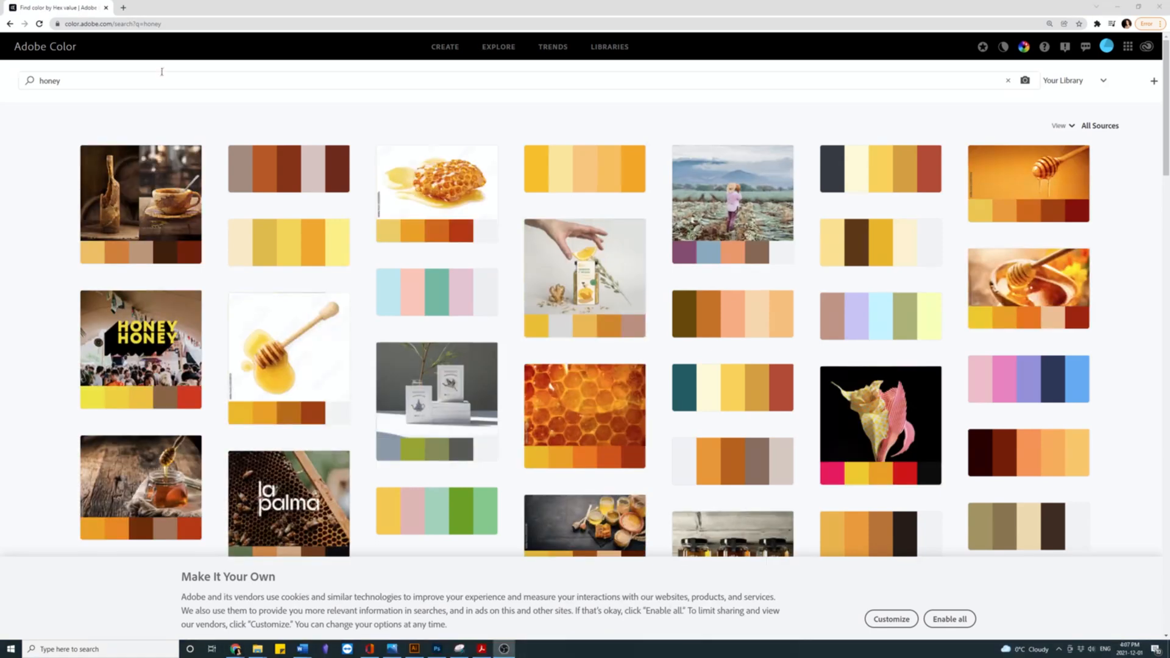
pyautogui.click(157, 82)
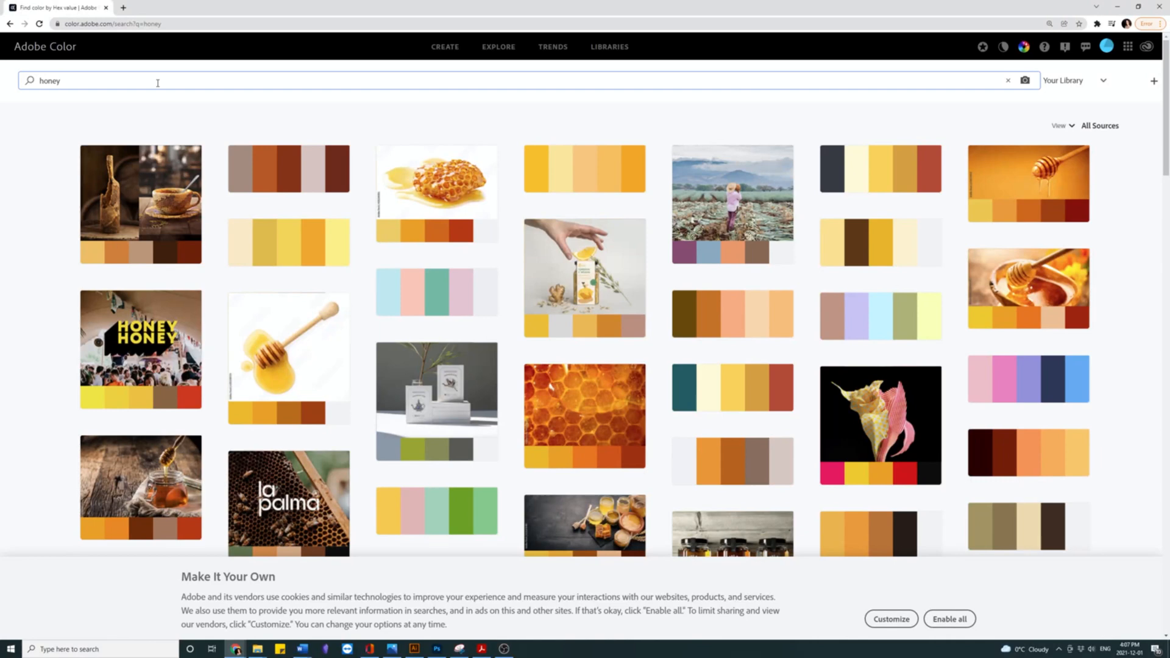
pyautogui.press('Return')
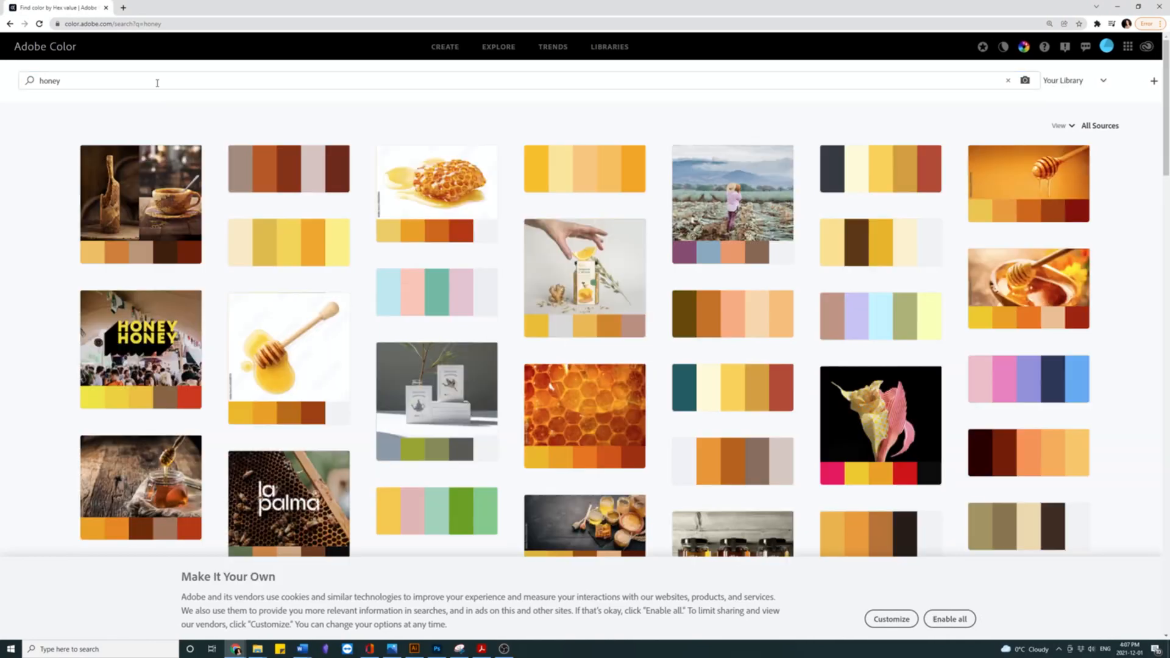
# Step: Browse the honey palettes, open the American Honey theme and add it to the library
pyautogui.scroll(-1, 903, 311)
pyautogui.scroll(-3, 904, 310)
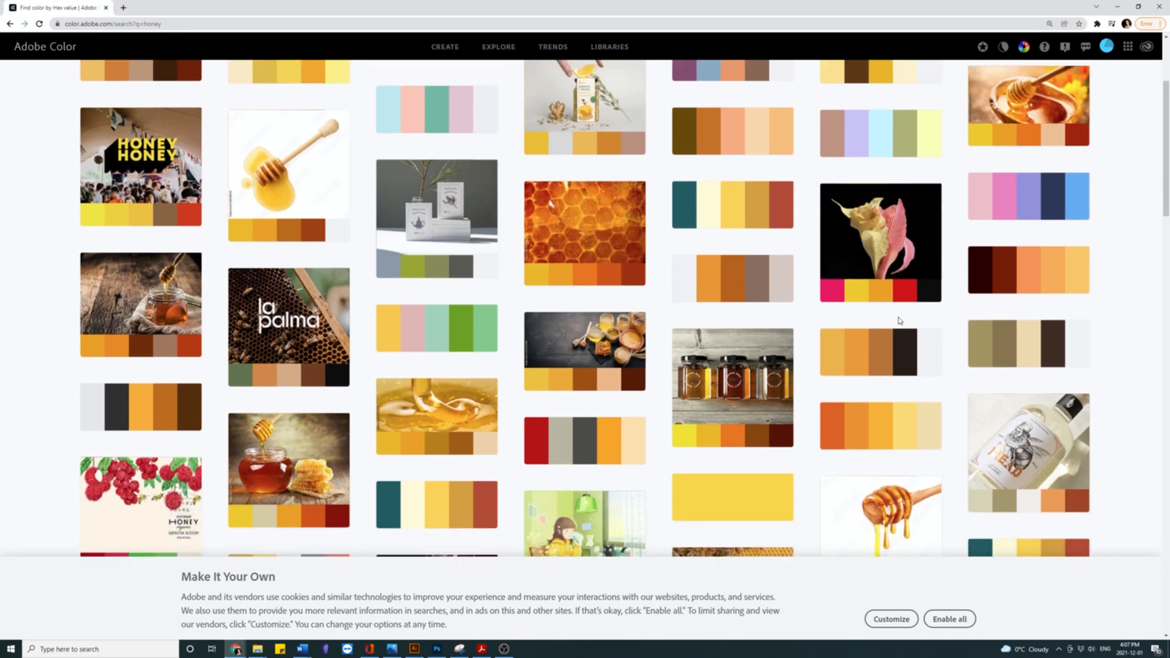
pyautogui.click(871, 345)
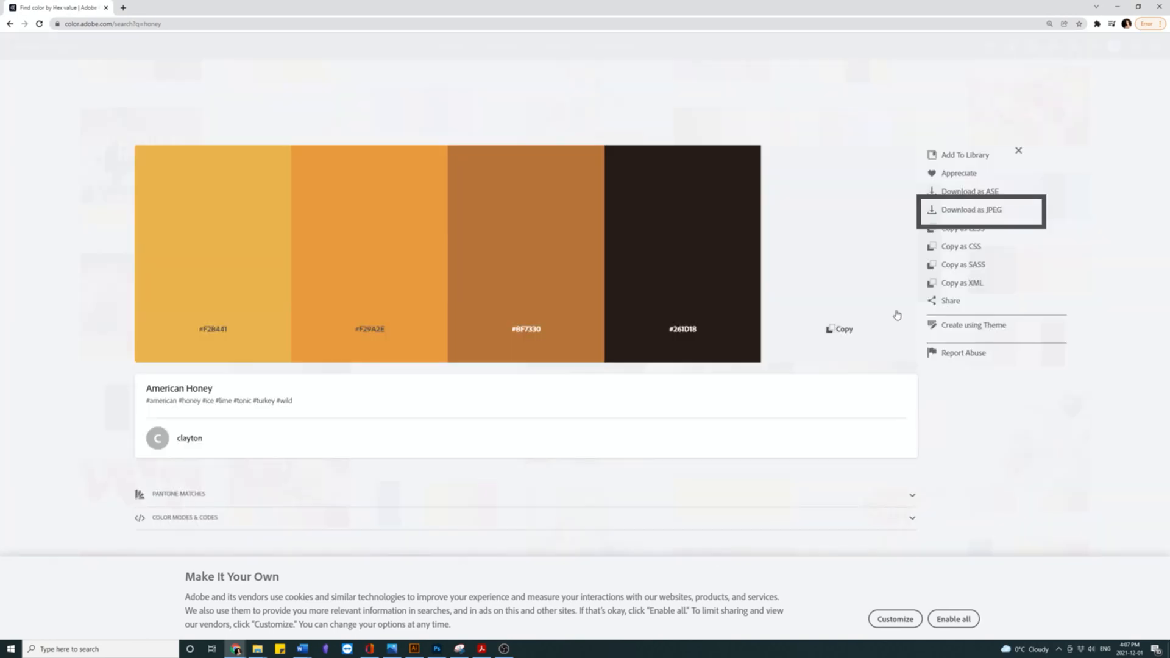
pyautogui.click(948, 163)
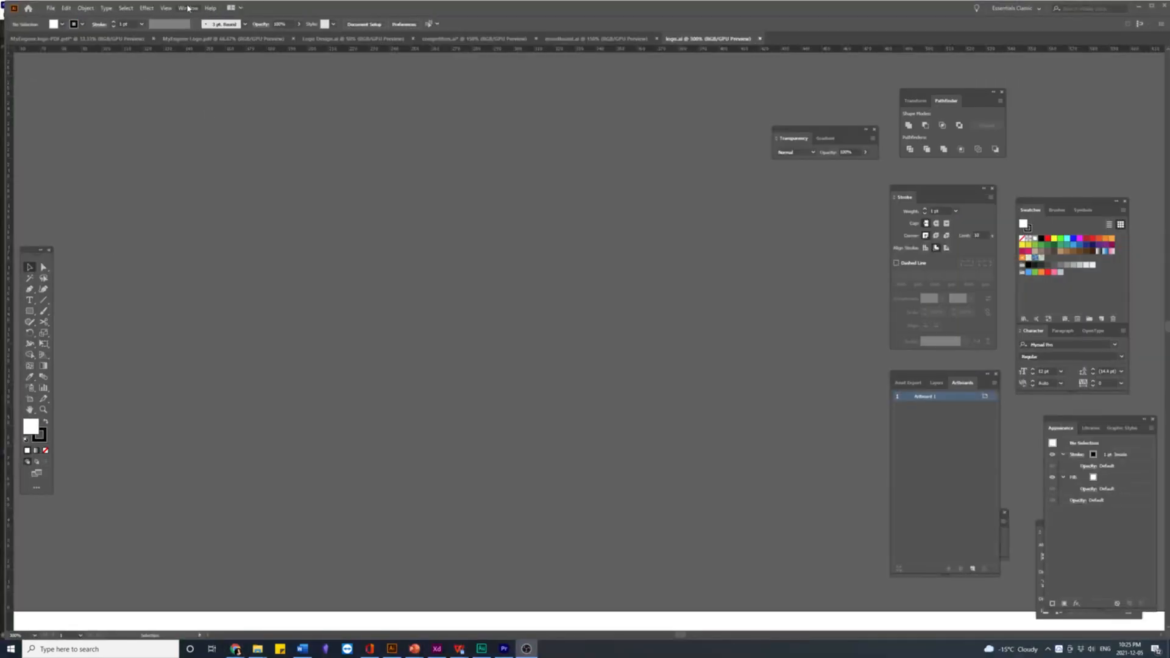
# Step: Switch to Illustrator, show the saved libraries in the middle of the workspace and open Your Library
pyautogui.click(188, 8)
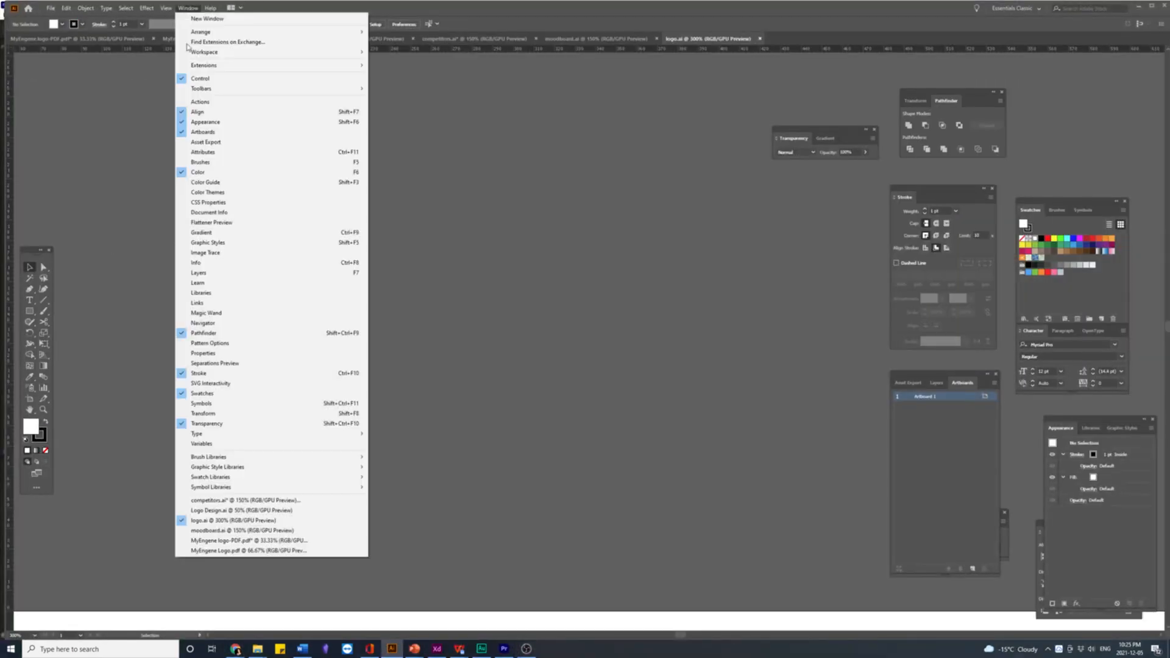
pyautogui.click(226, 294)
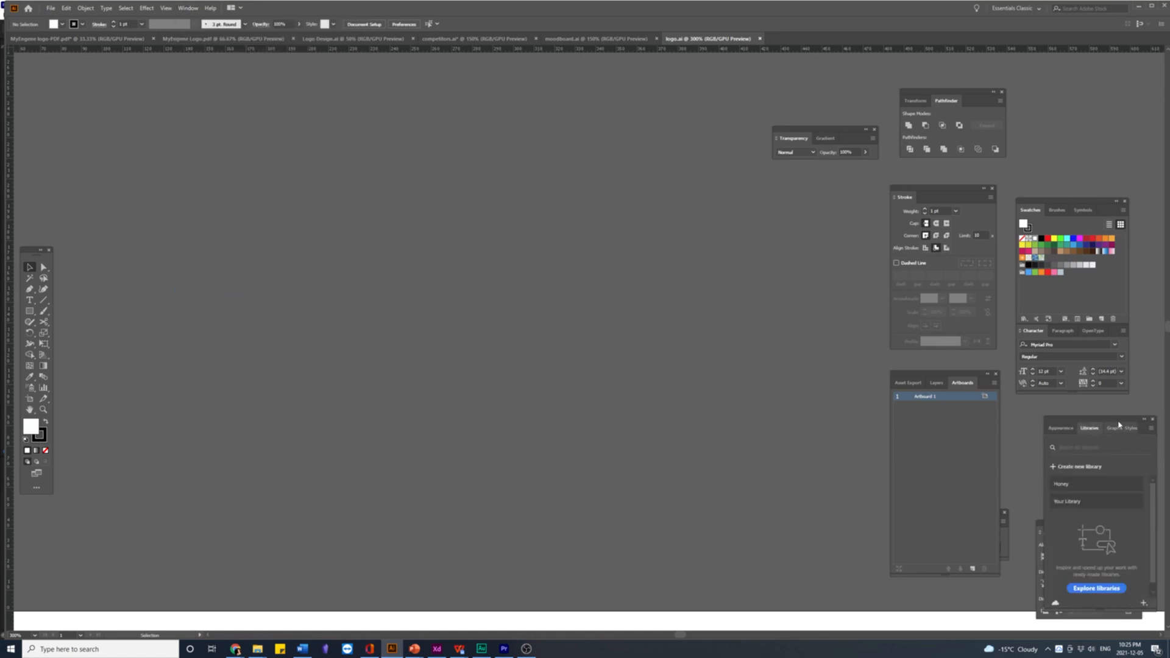
pyautogui.moveTo(1121, 422); pyautogui.dragTo(767, 215)
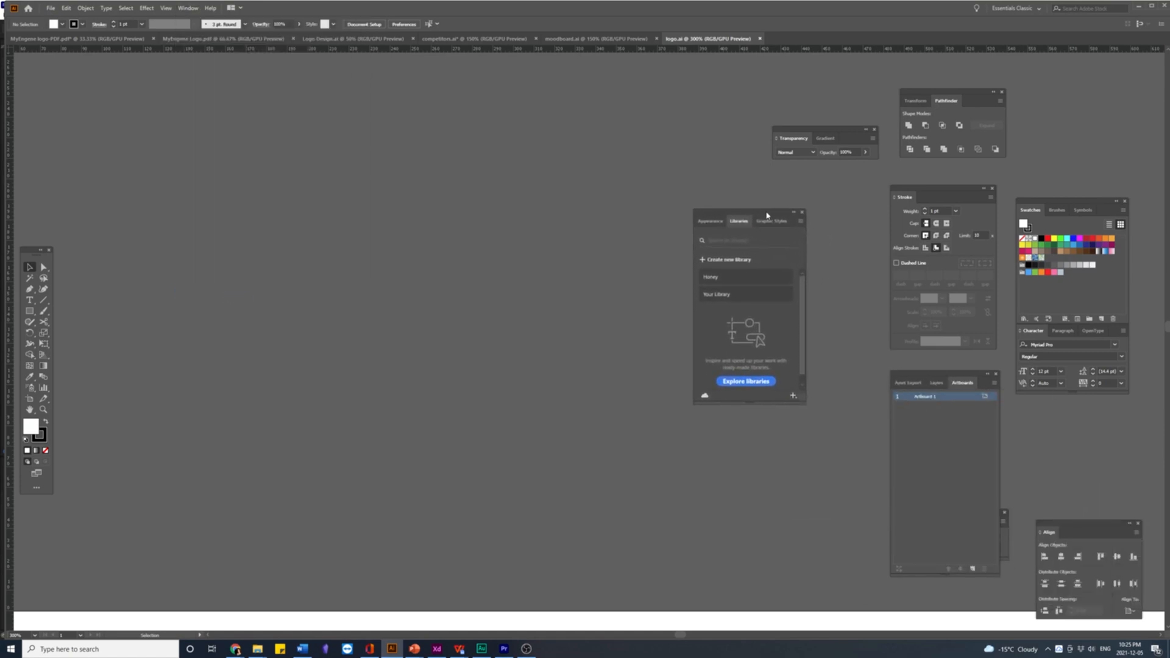
pyautogui.click(752, 298)
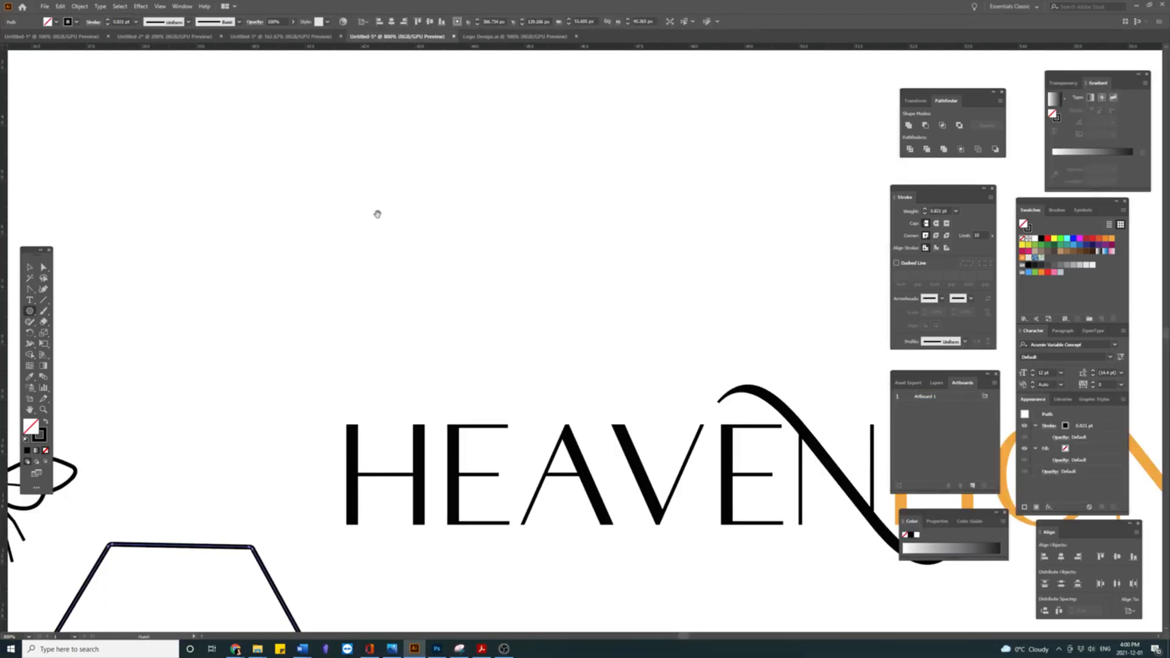
# Step: Delete the slightly tilted hexagon between the bee illustration and the HEAVENHON wordmark
pyautogui.scroll(-3, 462, 238)
pyautogui.scroll(-2, 545, 335)
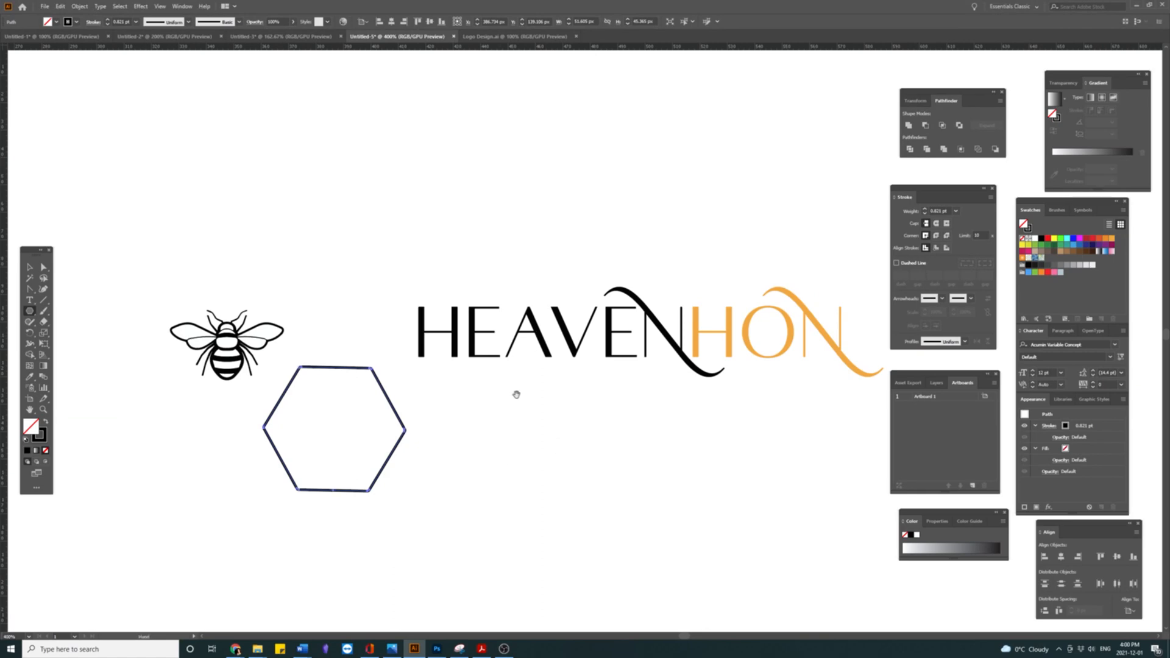
pyautogui.moveTo(544, 405); pyautogui.dragTo(473, 458)
pyautogui.moveTo(379, 458); pyautogui.dragTo(282, 481)
pyautogui.hotkey('ctrl', 'z')
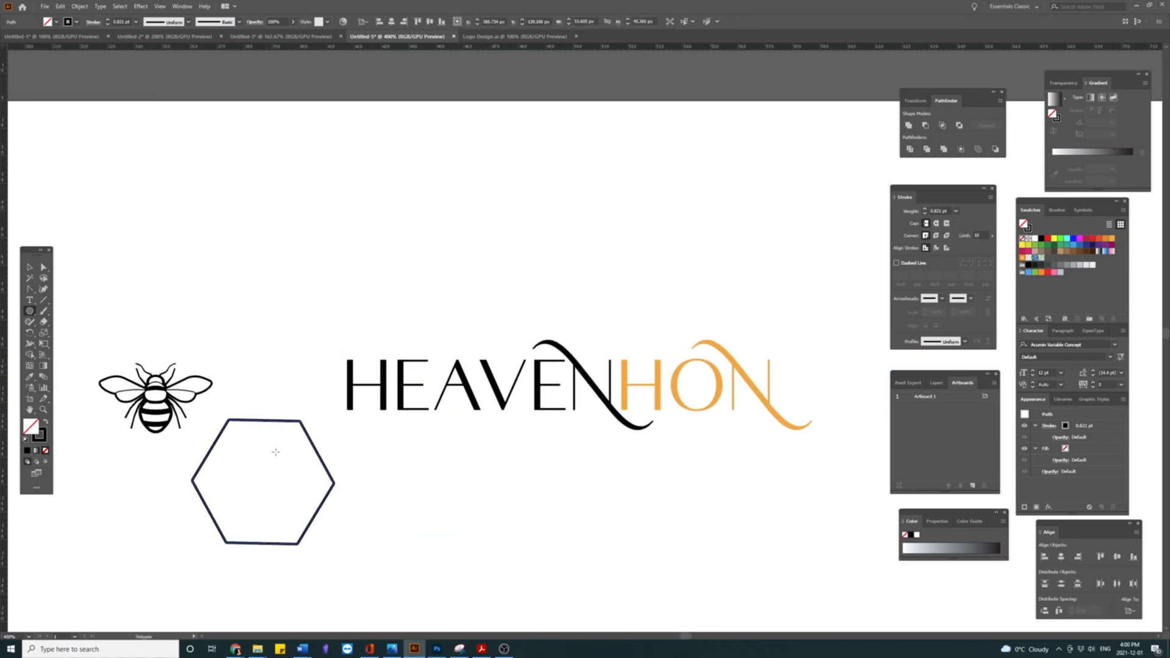
pyautogui.press('Delete')
# Step: Draw a level hexagon outline about 62 by 54 px over the wordmark's first letters and shift it slightly upward
pyautogui.moveTo(306, 313); pyautogui.dragTo(340, 360)
pyautogui.hotkey('ctrl', 'z')
pyautogui.moveTo(29, 314); pyautogui.dragTo(66, 343)
pyautogui.moveTo(377, 390); pyautogui.dragTo(438, 449)
pyautogui.press('v')
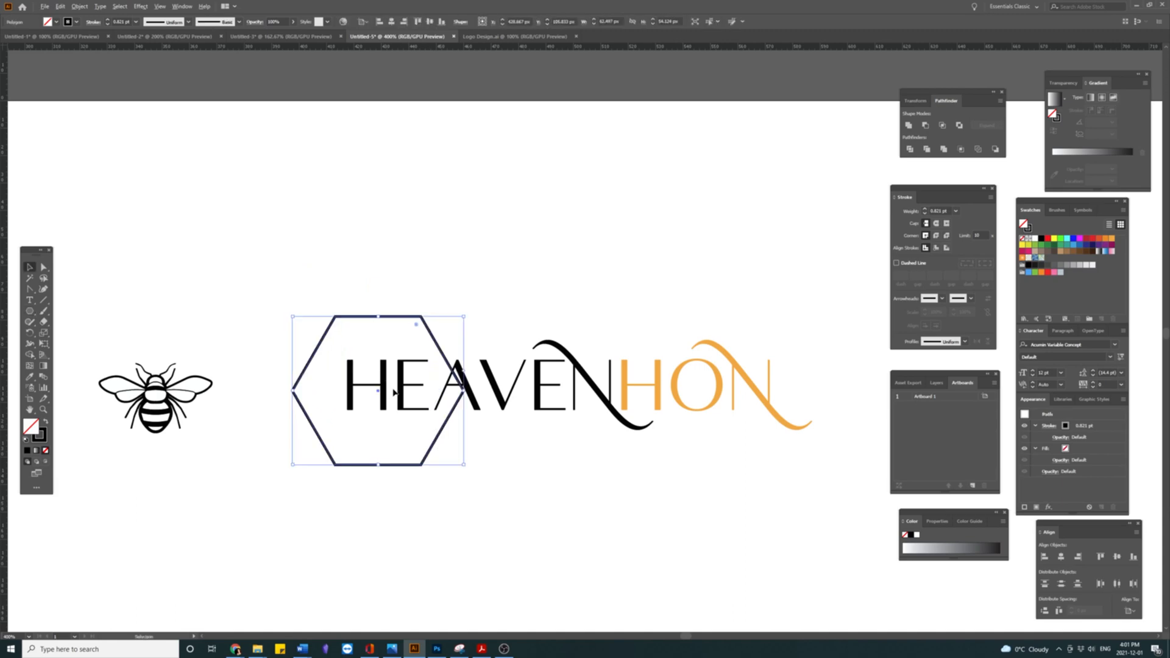
pyautogui.scroll(2, 394, 390)
pyautogui.moveTo(479, 484); pyautogui.dragTo(472, 414)
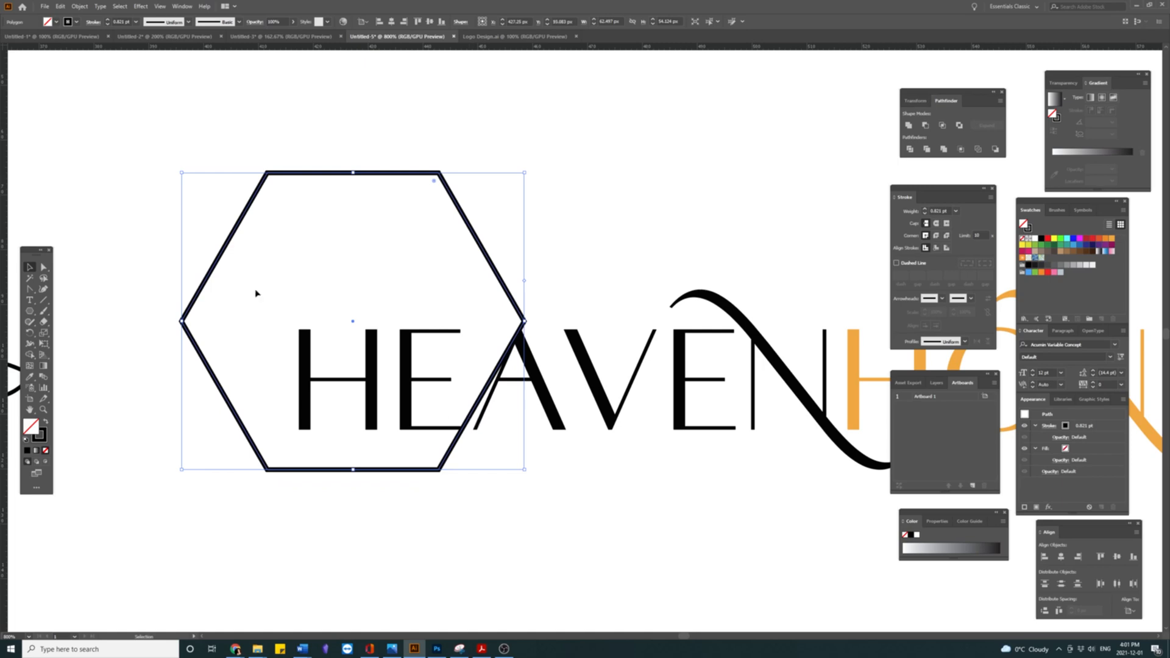
# Step: Shrink the hexagon outline to about 56 by 49 px and shift it around the wordmark's first letters
pyautogui.click(44, 289)
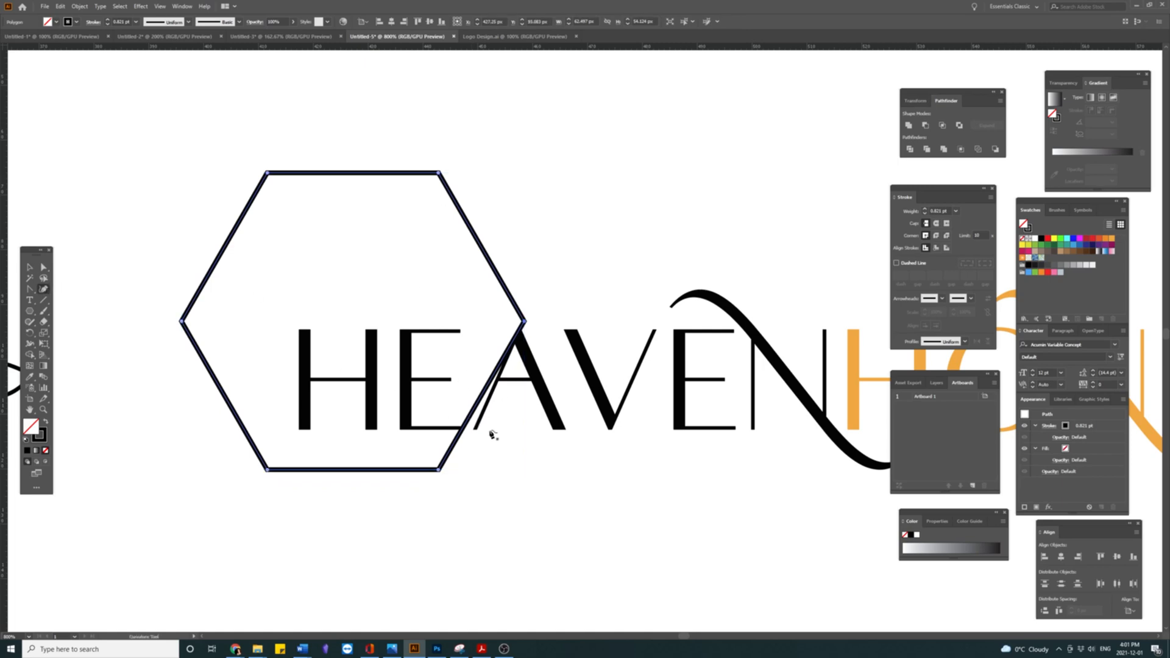
pyautogui.click(35, 266)
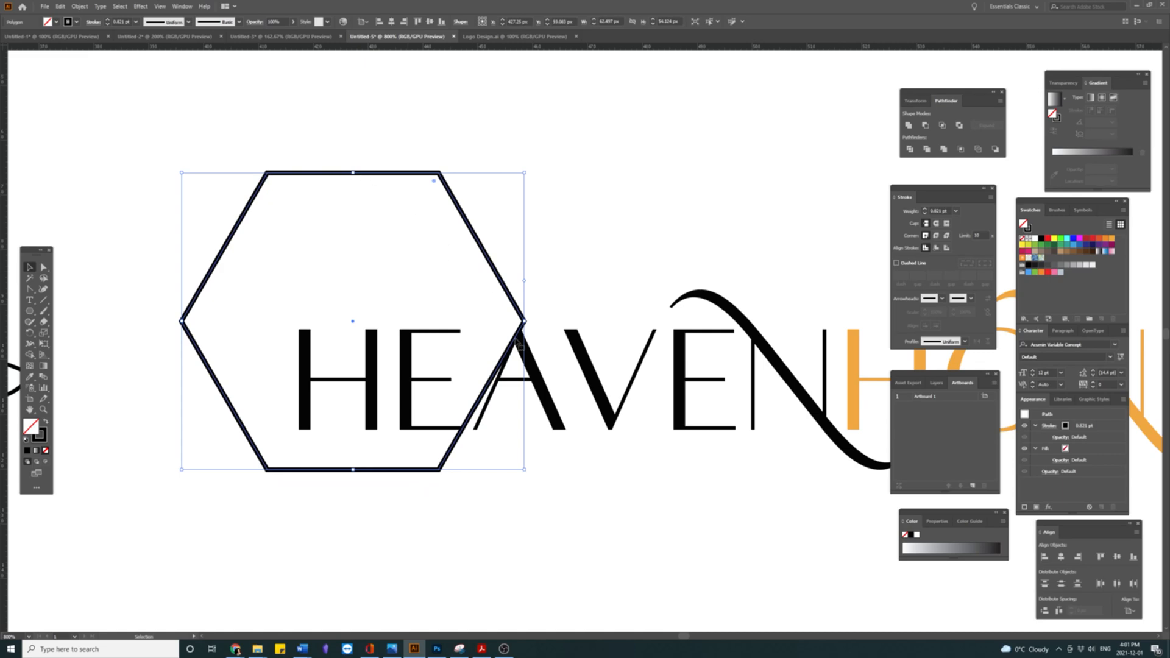
pyautogui.moveTo(352, 174); pyautogui.dragTo(352, 202)
pyautogui.moveTo(473, 277); pyautogui.dragTo(496, 273)
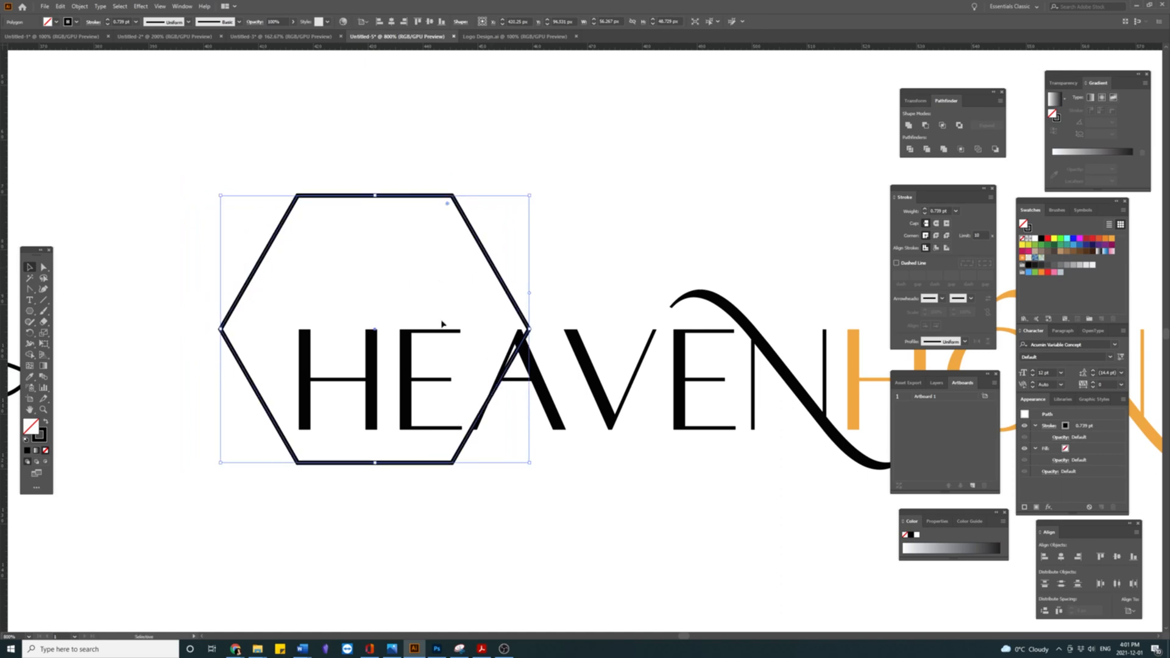
# Step: Cut out and delete the hexagon's lower-right segment that crosses the first A of HEAVEN
pyautogui.scroll(2, 496, 425)
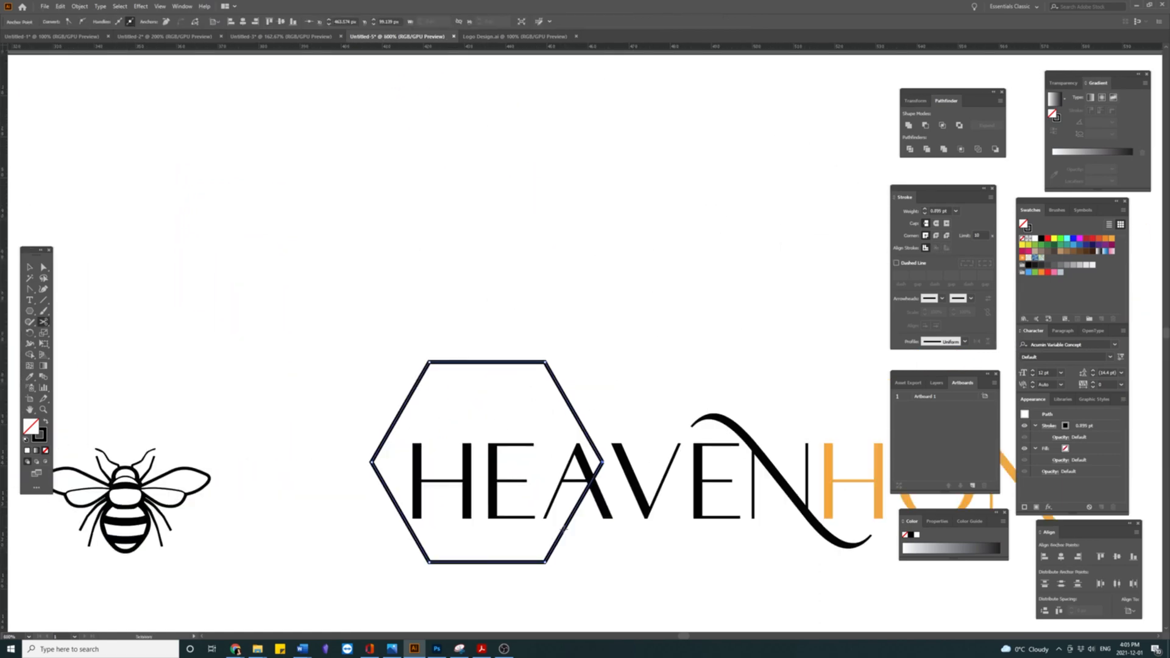
pyautogui.click(579, 501)
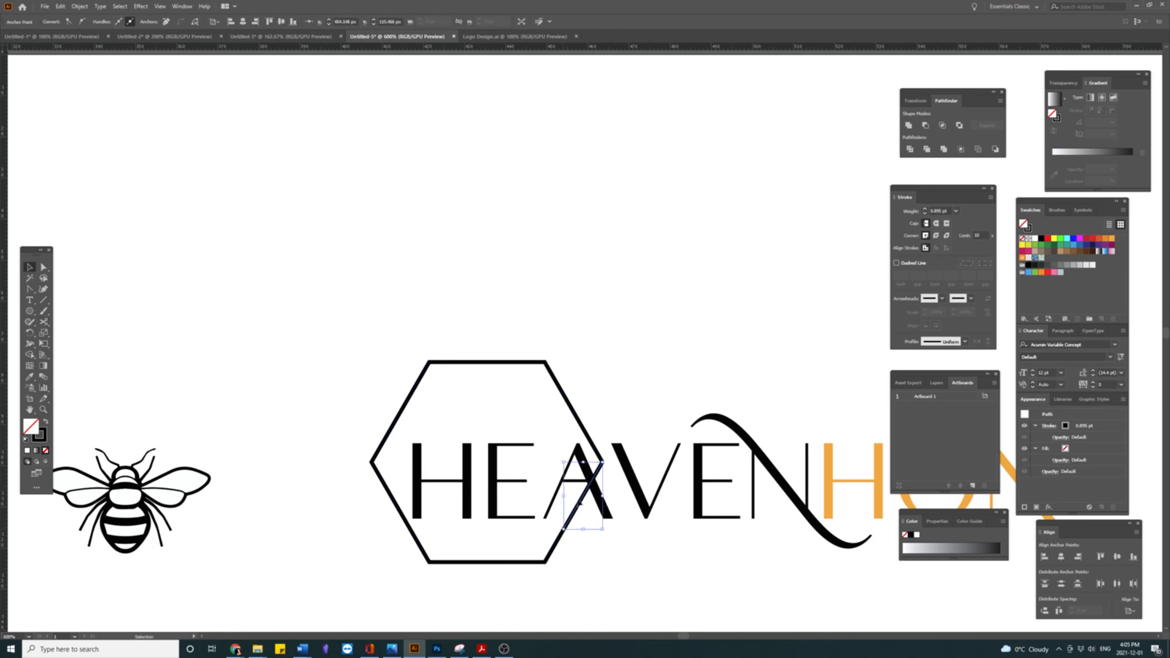
pyautogui.press('Delete')
# Step: Reduce the height of the open hexagon slightly at its upper and lower edges
pyautogui.moveTo(467, 354); pyautogui.dragTo(486, 369)
pyautogui.moveTo(487, 561); pyautogui.dragTo(487, 559)
pyautogui.click(622, 561)
# Step: Cut the hexagon's upper-right side just above the A and delete the short tip beyond the cut
pyautogui.click(551, 383)
pyautogui.press('c')
pyautogui.click(593, 448)
pyautogui.press('v')
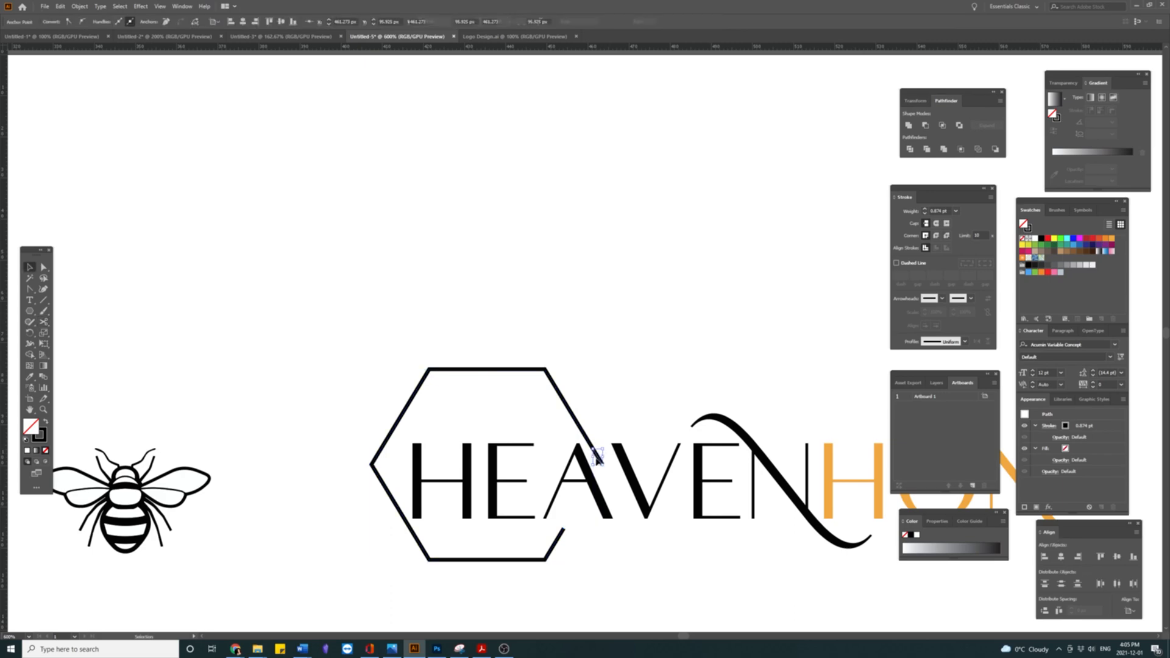
pyautogui.click(599, 460)
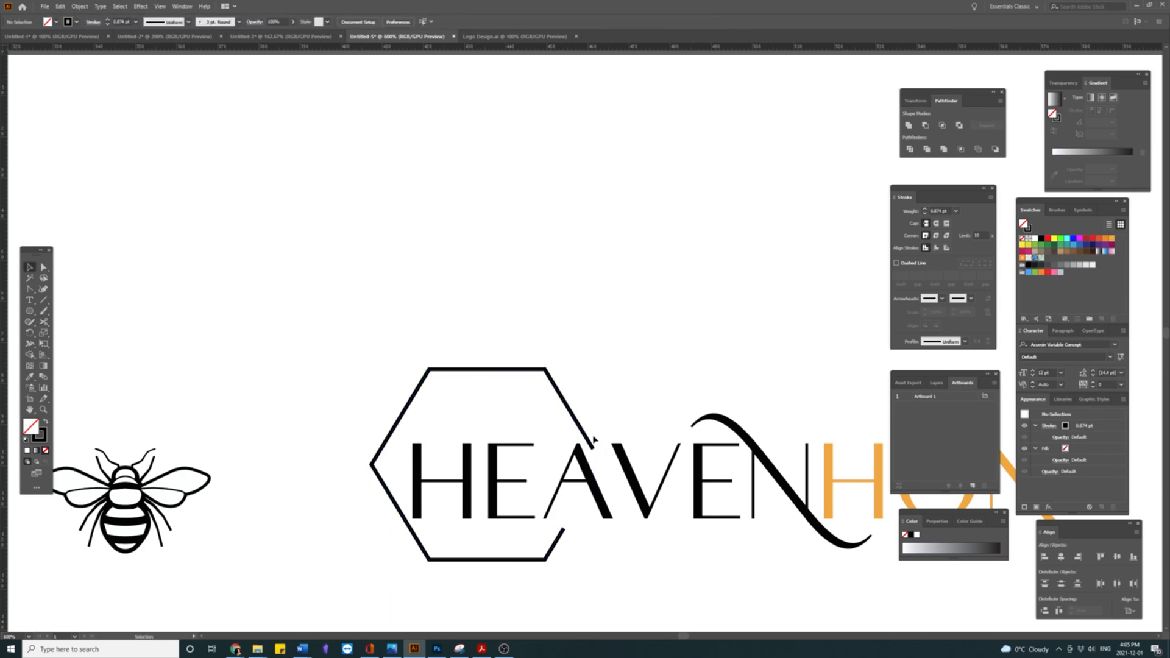
# Step: Give the open hexagon the lens-shaped variable width profile and increase its stroke weight
pyautogui.scroll(-2, 593, 436)
pyautogui.moveTo(593, 436); pyautogui.dragTo(522, 464)
pyautogui.scroll(2, 522, 464)
pyautogui.click(517, 467)
pyautogui.click(188, 22)
pyautogui.click(186, 56)
pyautogui.click(108, 24)
# Step: Enlarge the tapered hexagon slightly to the left and nudge it down around the first letters
pyautogui.moveTo(300, 493); pyautogui.dragTo(292, 493)
pyautogui.click(446, 266)
pyautogui.click(410, 392)
pyautogui.moveTo(407, 394); pyautogui.dragTo(407, 403)
pyautogui.click(527, 580)
# Step: Draw a slanted Pen line along the A's thin stroke, from the hexagon's lower edge to above its upper-right side
pyautogui.click(30, 289)
pyautogui.click(67, 289)
pyautogui.click(472, 591)
pyautogui.hotkey('ctrl', 'z')
pyautogui.click(457, 591)
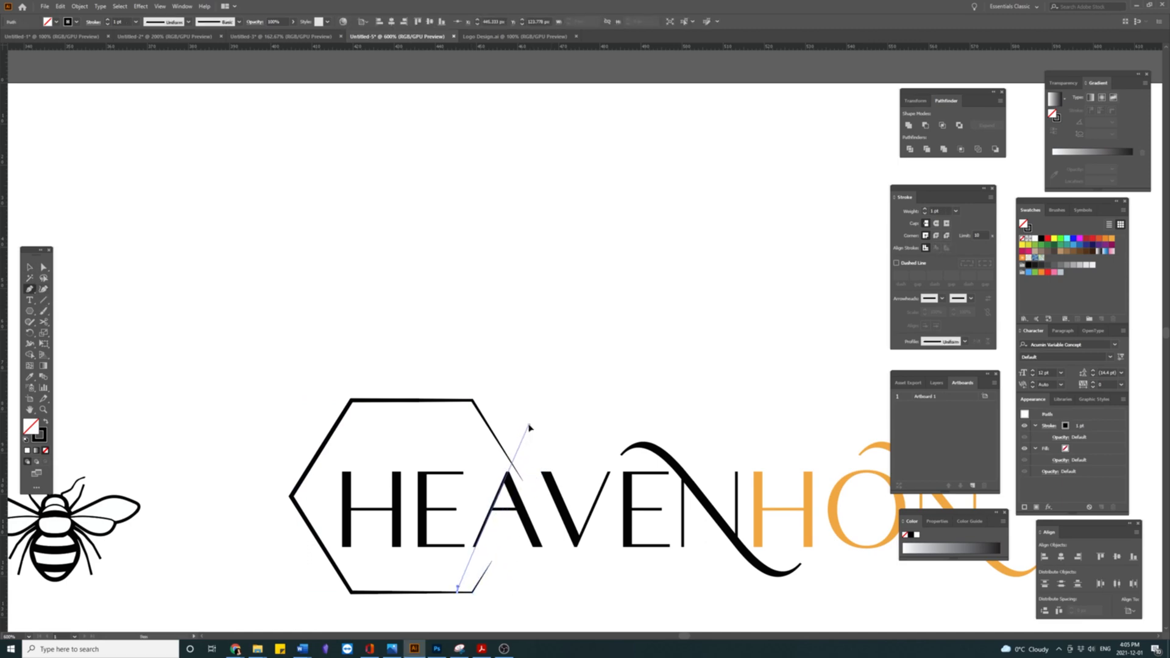
pyautogui.click(528, 425)
pyautogui.press('v')
pyautogui.press('p')
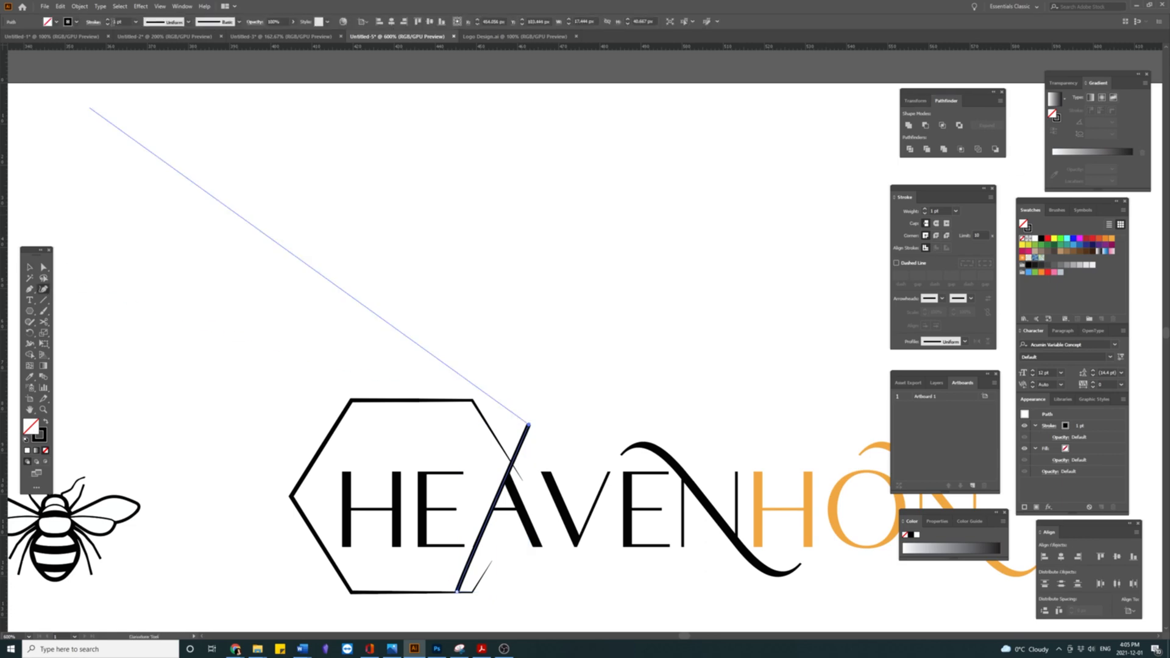
# Step: Thin the slanted guide line to a 0.25 pt stroke
pyautogui.click(108, 24)
pyautogui.click(108, 24)
pyautogui.click(108, 24)
pyautogui.press('v')
# Step: Cut the hexagon's lower edge where it meets the slanted line and delete everything beyond it
pyautogui.scroll(3, 440, 356)
pyautogui.scroll(-5, 440, 356)
pyautogui.click(519, 535)
pyautogui.click(43, 322)
pyautogui.click(487, 536)
pyautogui.press('v')
pyautogui.press('Delete')
pyautogui.press('Delete')
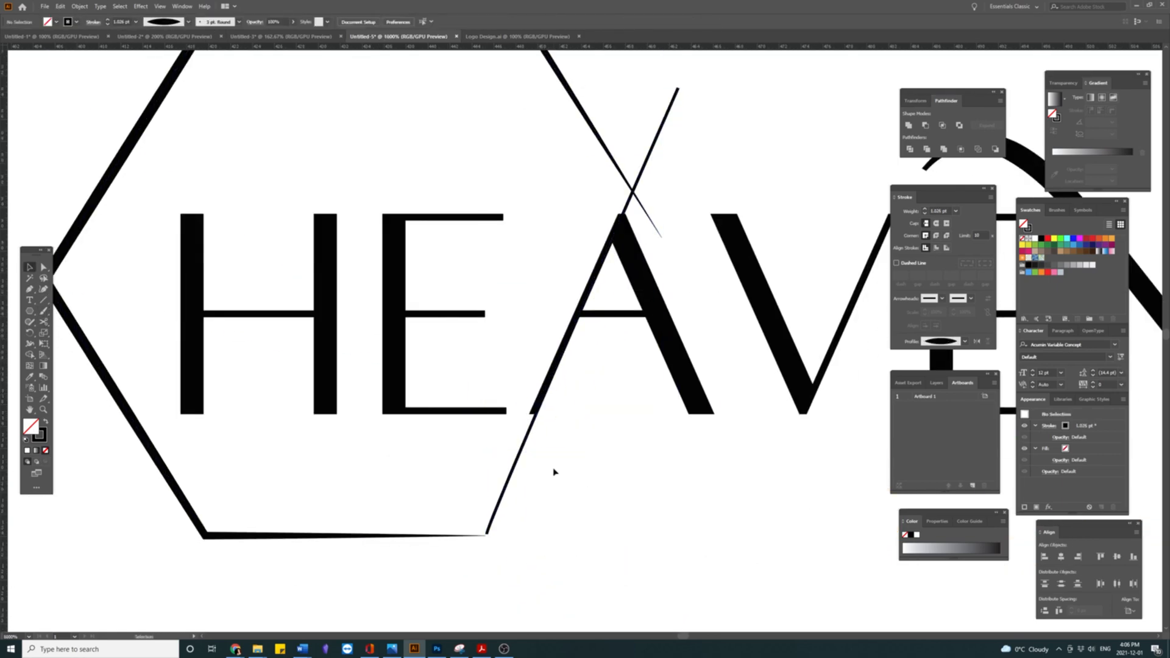
# Step: Cut the hexagon's upper-right side where the slanted line crosses it and delete the overhanging tip
pyautogui.moveTo(594, 90); pyautogui.dragTo(515, 287)
pyautogui.click(490, 286)
pyautogui.click(43, 322)
pyautogui.click(552, 388)
pyautogui.press('v')
pyautogui.click(565, 417)
pyautogui.press('Delete')
# Step: Delete the slanted guide line running through the A
pyautogui.scroll(-4, 564, 419)
pyautogui.click(570, 389)
pyautogui.press('Delete')
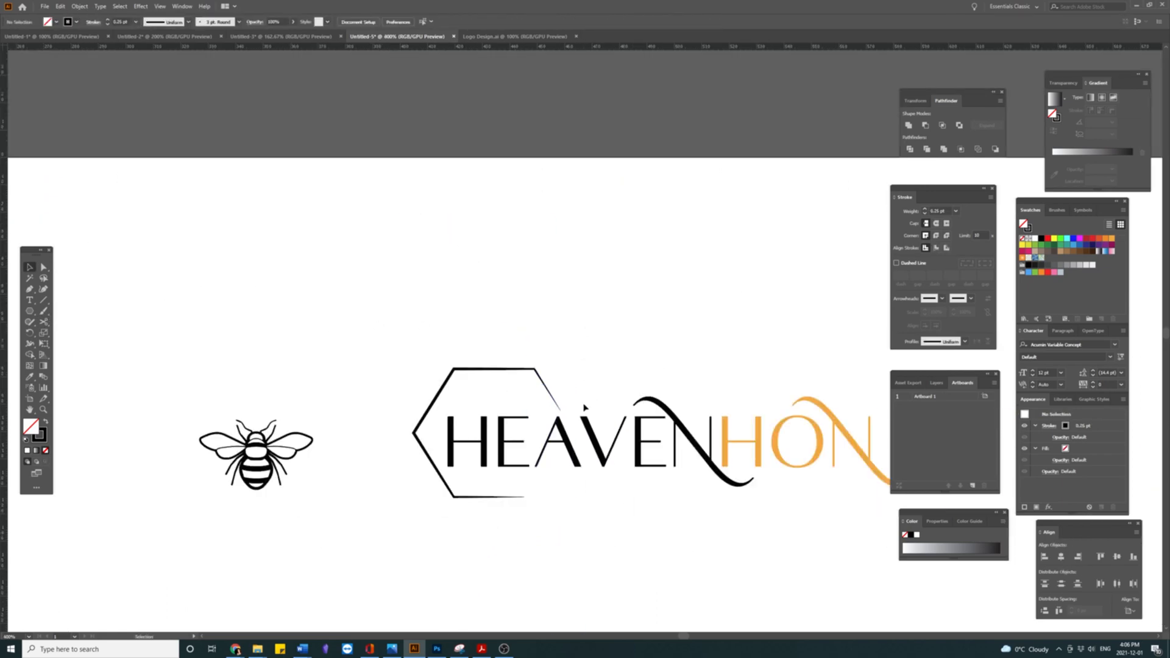
pyautogui.moveTo(619, 371); pyautogui.dragTo(600, 375)
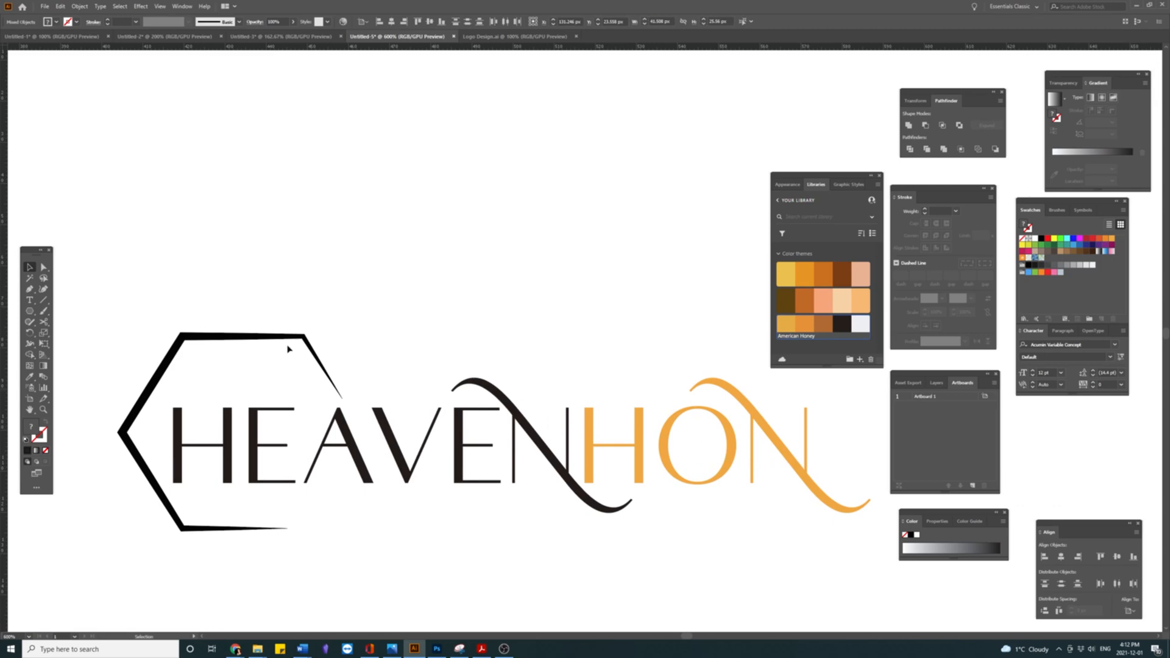
# Step: Duplicate the HEAVENHON wordmark with its hexagon frame below the original
pyautogui.click(243, 334)
pyautogui.scroll(-2, 403, 387)
pyautogui.moveTo(238, 335); pyautogui.dragTo(653, 465)
pyautogui.moveTo(594, 419); pyautogui.dragTo(592, 363)
pyautogui.moveTo(593, 363); pyautogui.dragTo(577, 504)
pyautogui.scroll(2, 371, 543)
# Step: Round the corners of the hexagon frame on the lower logo copy
pyautogui.click(282, 282)
pyautogui.click(265, 342)
pyautogui.click(43, 267)
pyautogui.moveTo(221, 351); pyautogui.dragTo(266, 360)
pyautogui.click(138, 274)
pyautogui.click(227, 342)
pyautogui.click(29, 267)
pyautogui.click(326, 352)
pyautogui.hotkey('ctrl', 'z')
# Step: Enlarge the rounded hexagon frame slightly and move it down a little around the lower wordmark
pyautogui.moveTo(160, 441); pyautogui.dragTo(155, 441)
pyautogui.scroll(-1, 337, 460)
pyautogui.moveTo(303, 380); pyautogui.dragTo(303, 392)
pyautogui.click(403, 351)
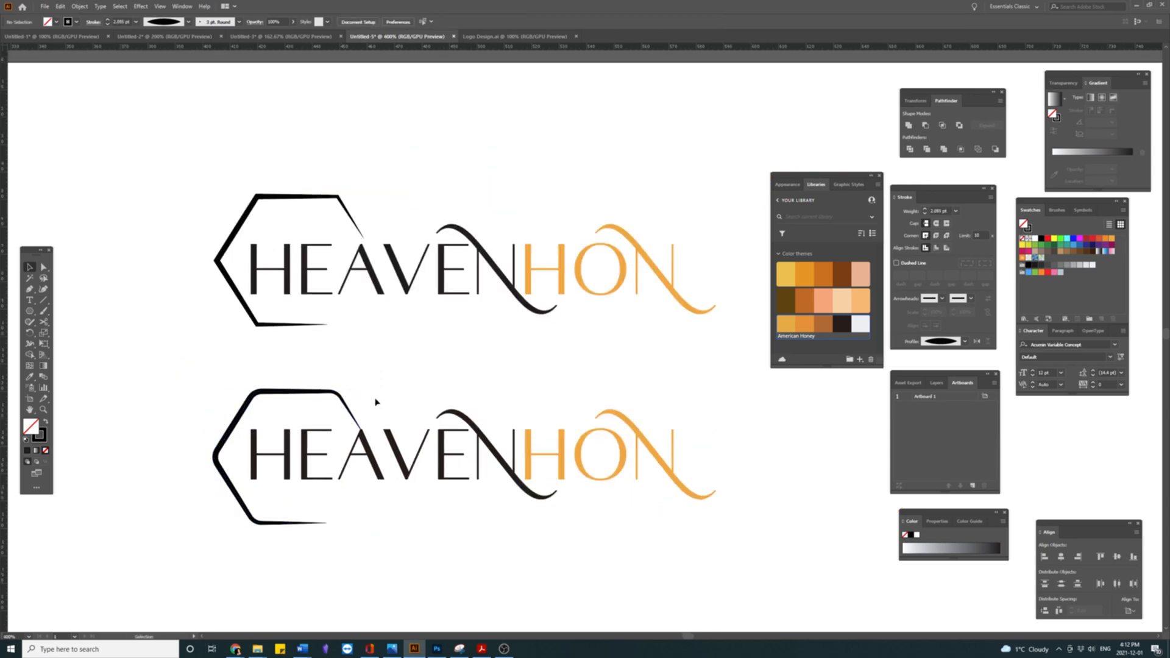
# Step: Shrink the rounded frame to about 40 px high, place it around HE and lower its stroke weight to 1 pt
pyautogui.click(283, 522)
pyautogui.moveTo(289, 522); pyautogui.dragTo(290, 500)
pyautogui.moveTo(302, 390); pyautogui.dragTo(288, 397)
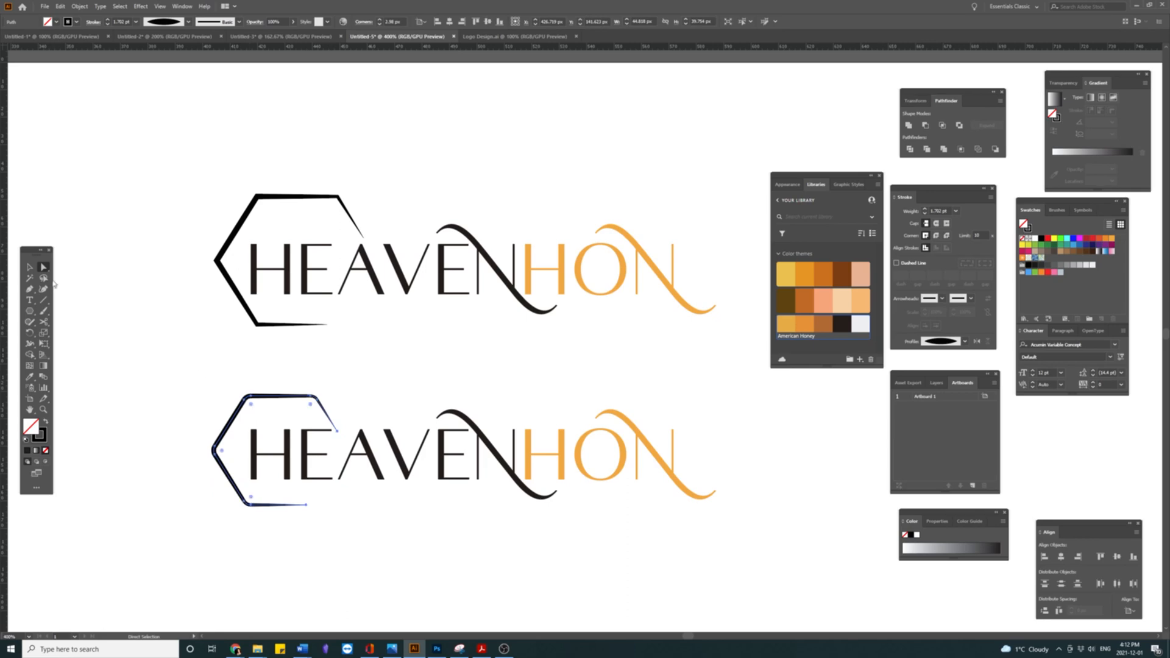
pyautogui.click(108, 23)
pyautogui.click(323, 345)
pyautogui.moveTo(326, 413); pyautogui.dragTo(327, 409)
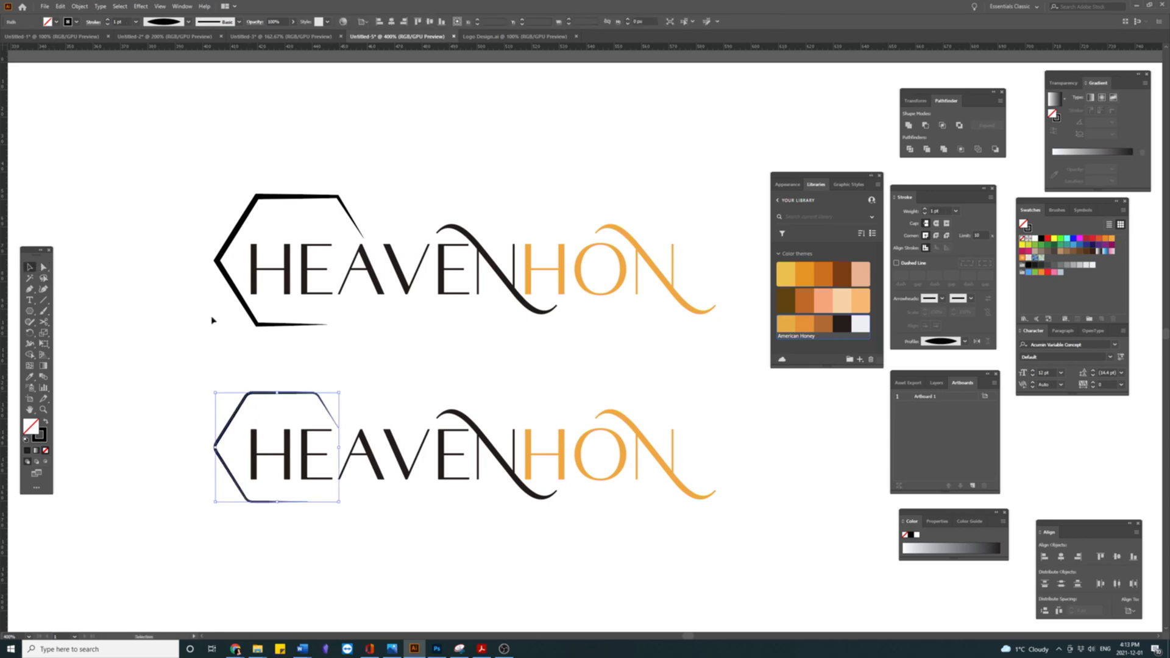
# Step: Give the rounded frame a 2 pt stroke in the first American Honey colour and no fill
pyautogui.click(108, 20)
pyautogui.click(785, 326)
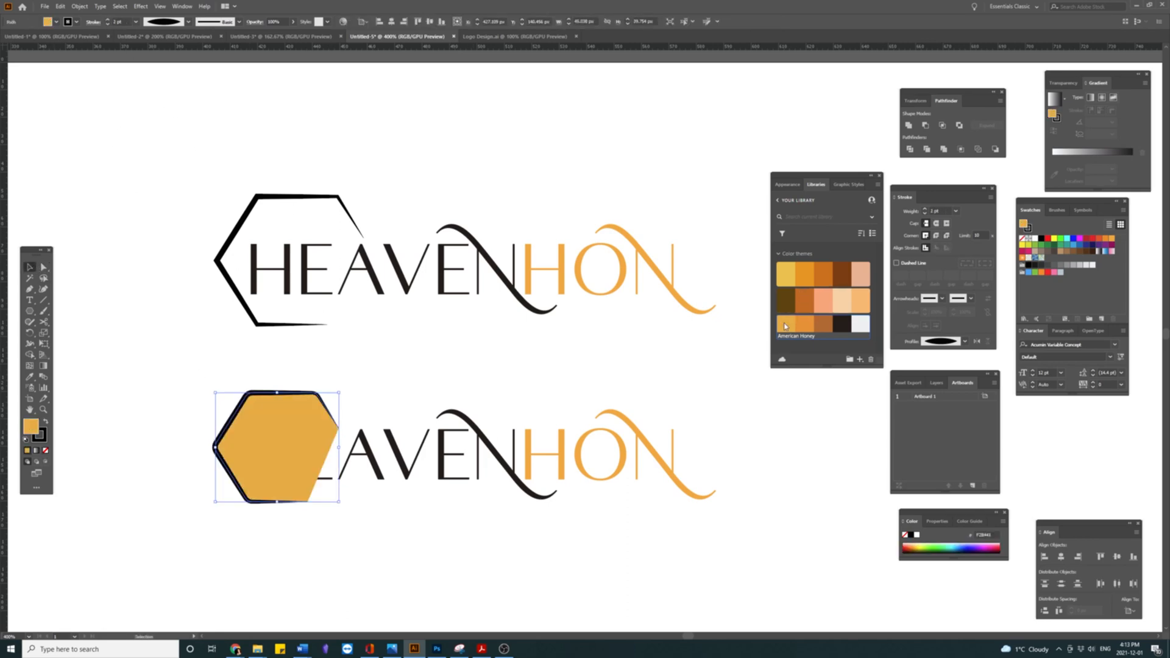
pyautogui.click(46, 422)
pyautogui.click(46, 451)
pyautogui.click(525, 393)
pyautogui.click(531, 448)
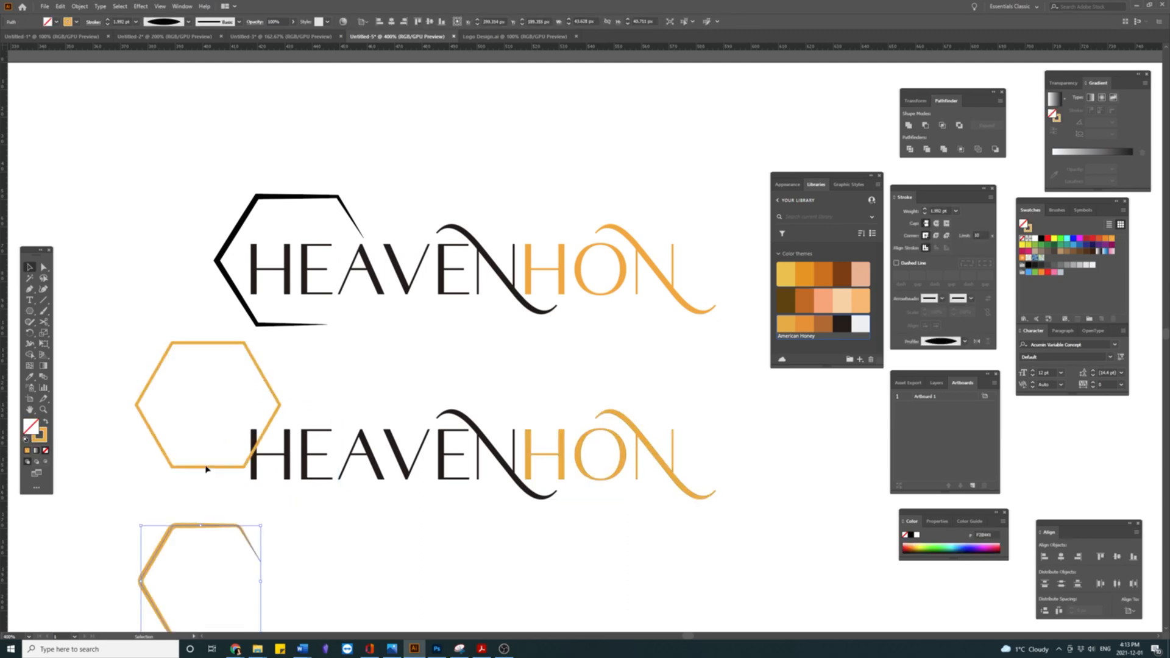
# Step: Move the plain honey-coloured hexagon over the lower wordmark's HE and size it to about 46 by 40 px
pyautogui.moveTo(206, 468); pyautogui.dragTo(280, 526)
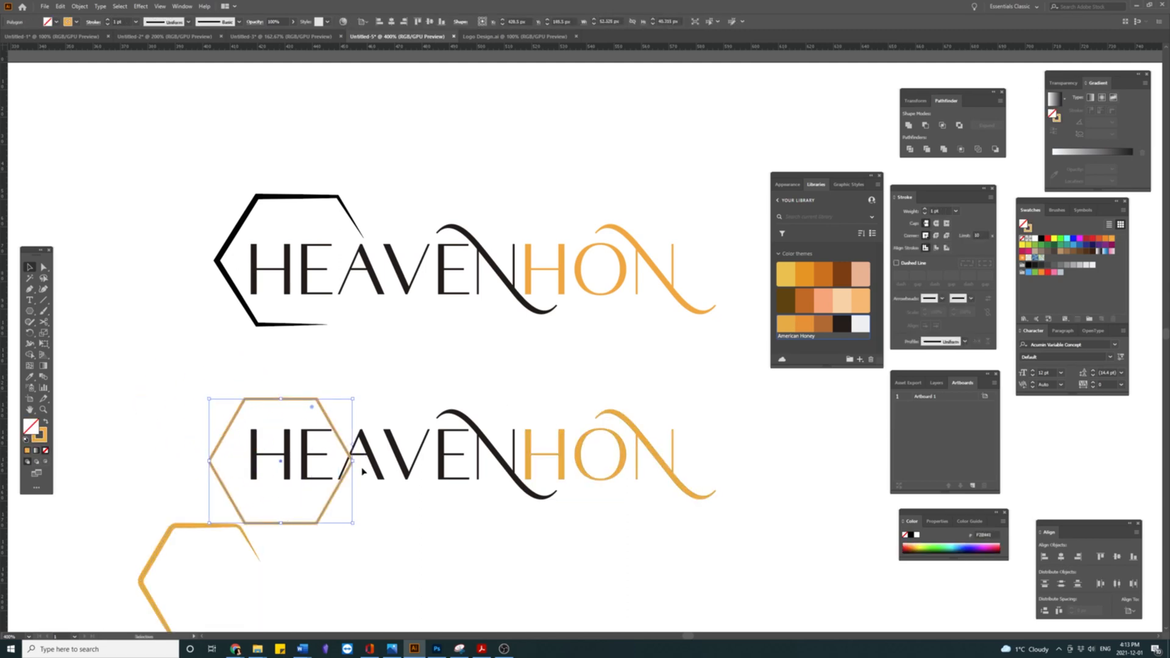
pyautogui.moveTo(353, 461)
pyautogui.mouseDown()
pyautogui.moveTo(294, 512)
pyautogui.moveTo(311, 506)
pyautogui.mouseUp()
pyautogui.click(311, 505)
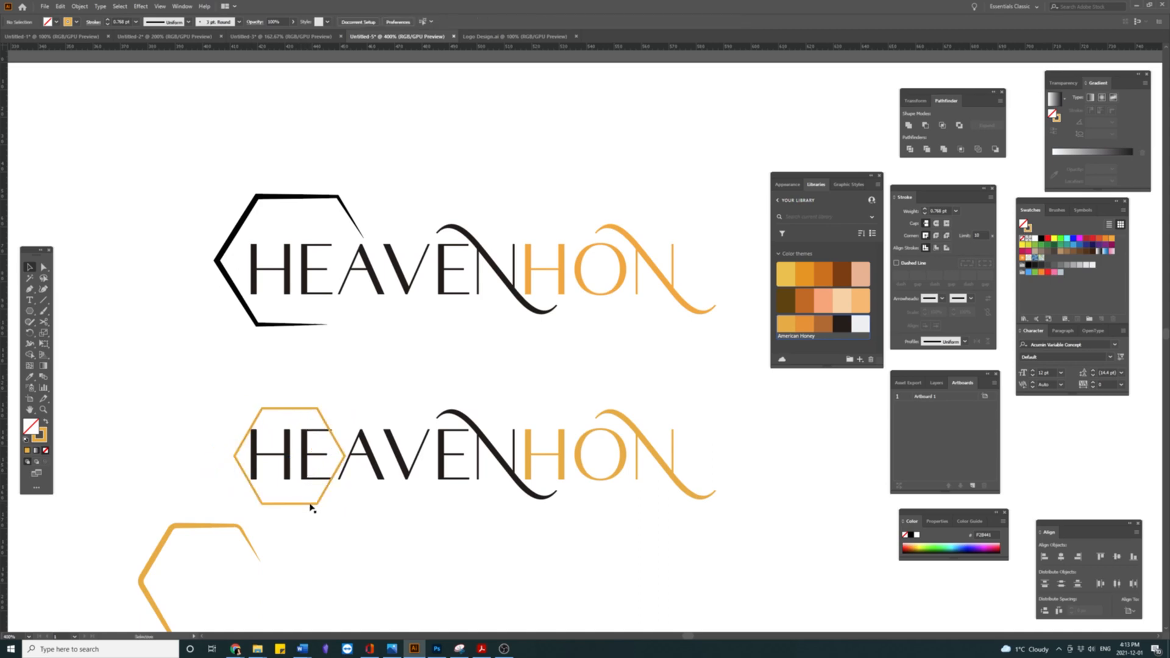
pyautogui.click(259, 494)
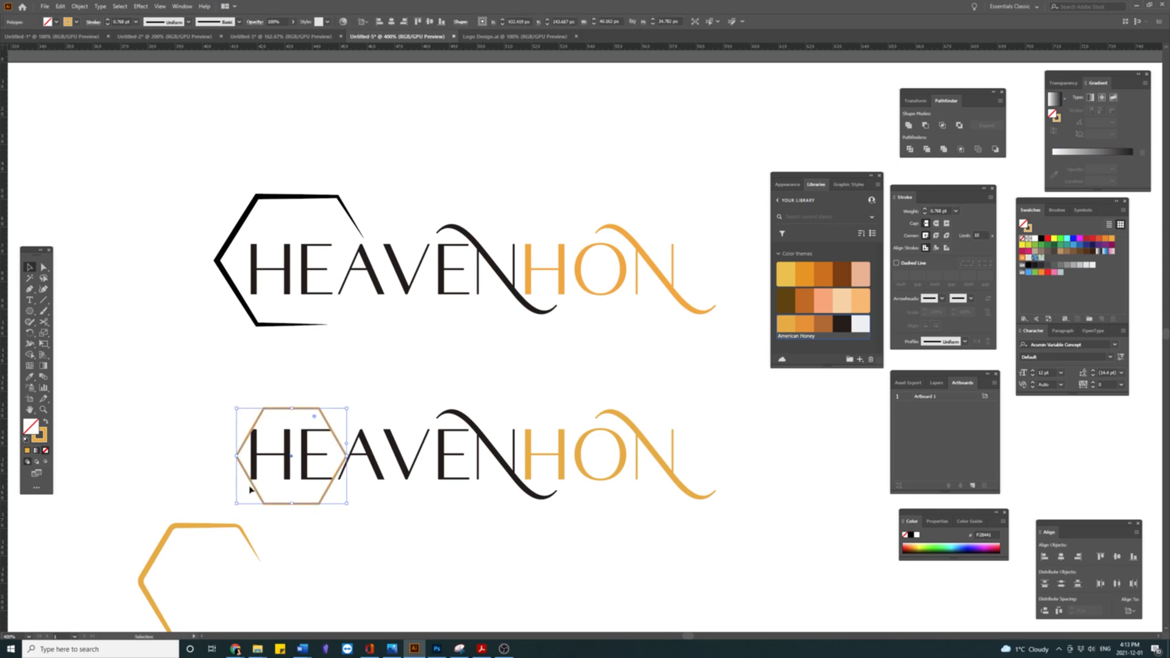
pyautogui.moveTo(237, 455); pyautogui.dragTo(220, 456)
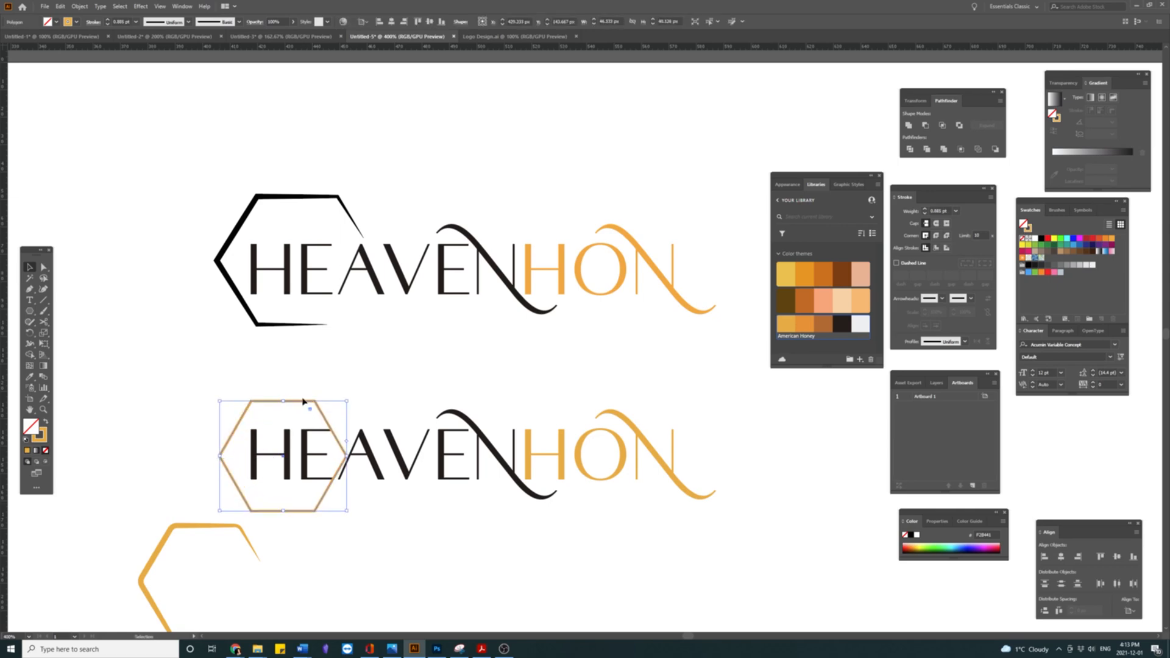
# Step: Cut the honey-coloured hexagon on both right-hand sloping sides and delete the corner between the cuts
pyautogui.click(42, 322)
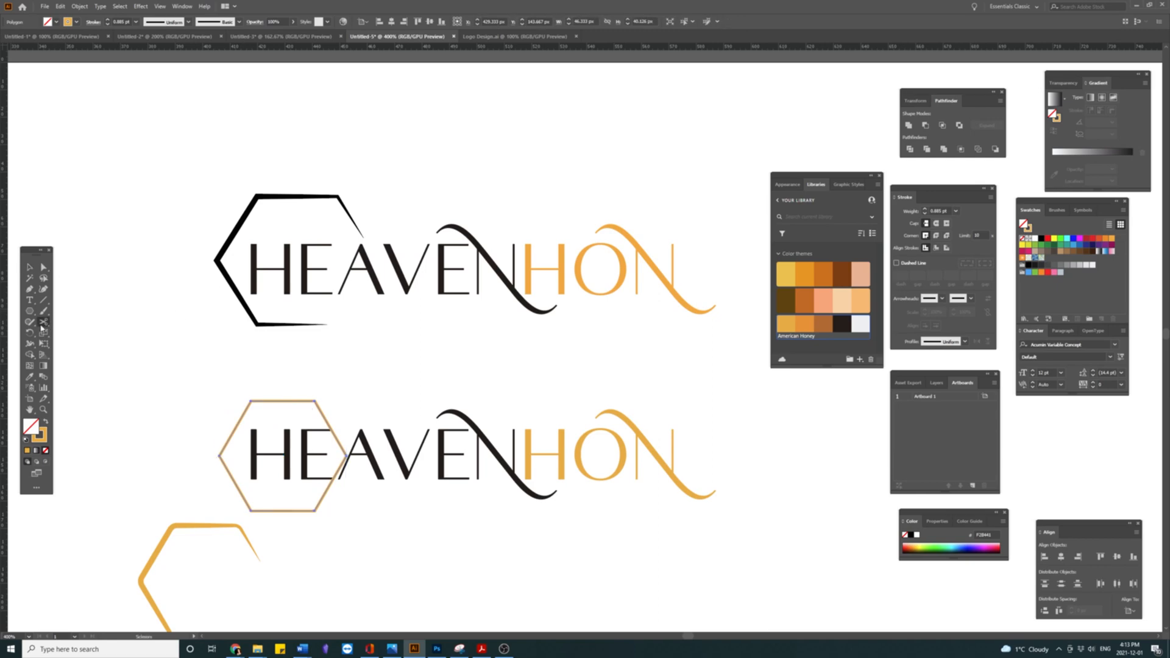
pyautogui.click(326, 422)
pyautogui.click(326, 491)
pyautogui.press('v')
pyautogui.press('Delete')
pyautogui.press('Delete')
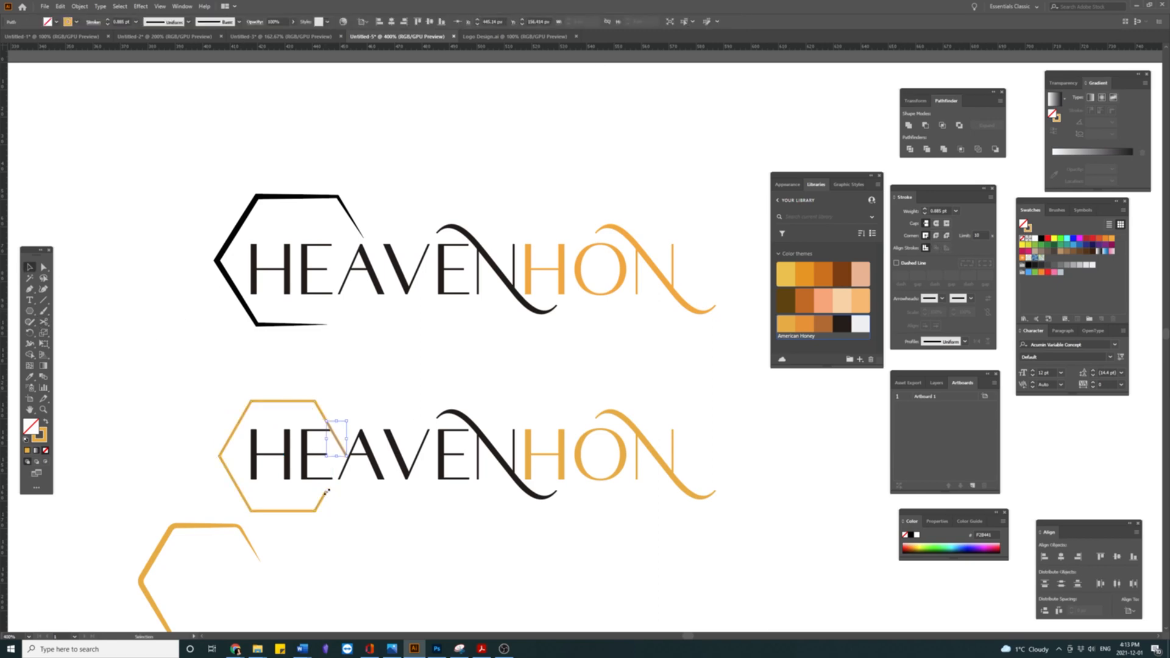
# Step: Apply the lens-shaped width profile to the open honey-coloured hexagon and increase its stroke weight
pyautogui.click(249, 406)
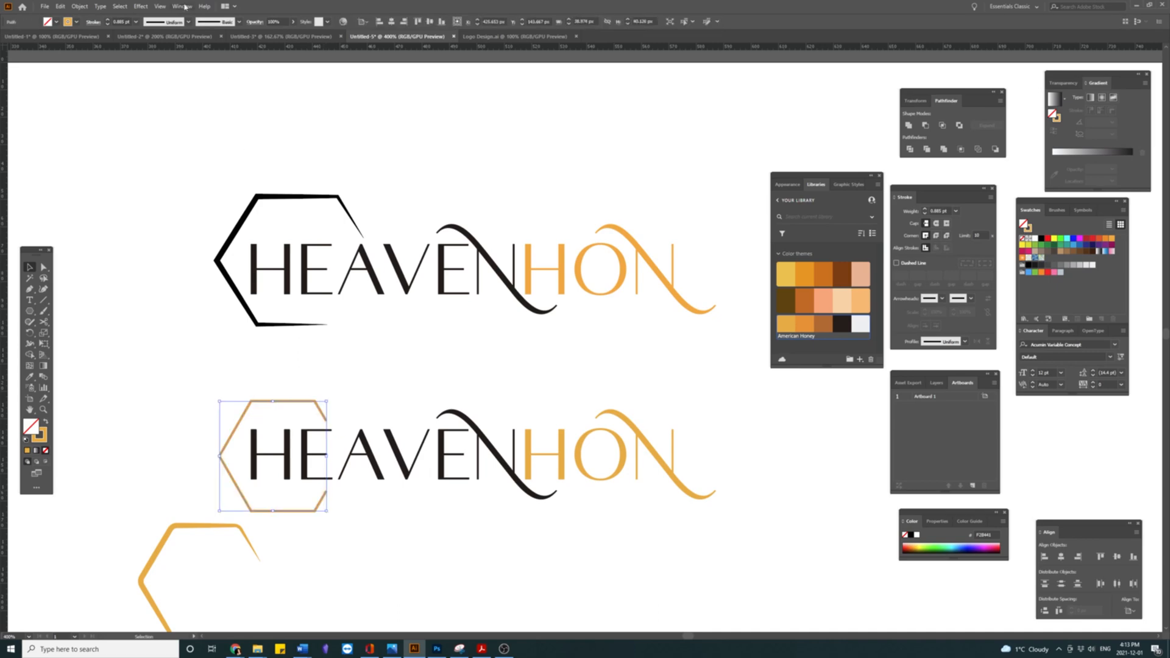
pyautogui.click(191, 21)
pyautogui.click(178, 53)
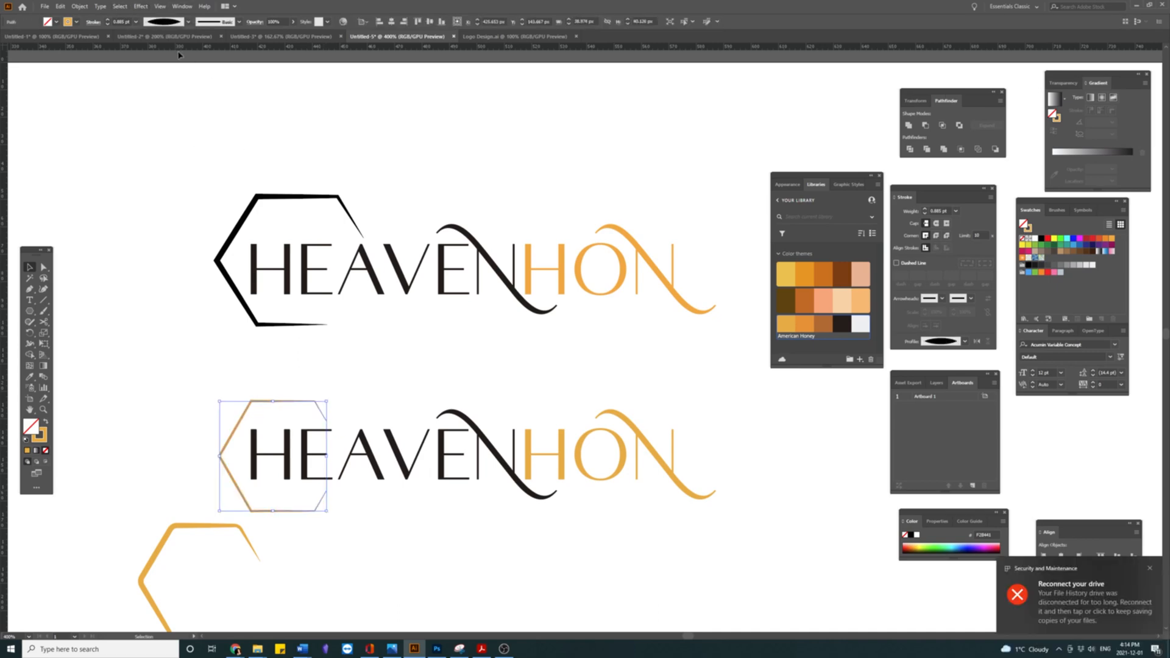
pyautogui.click(1150, 569)
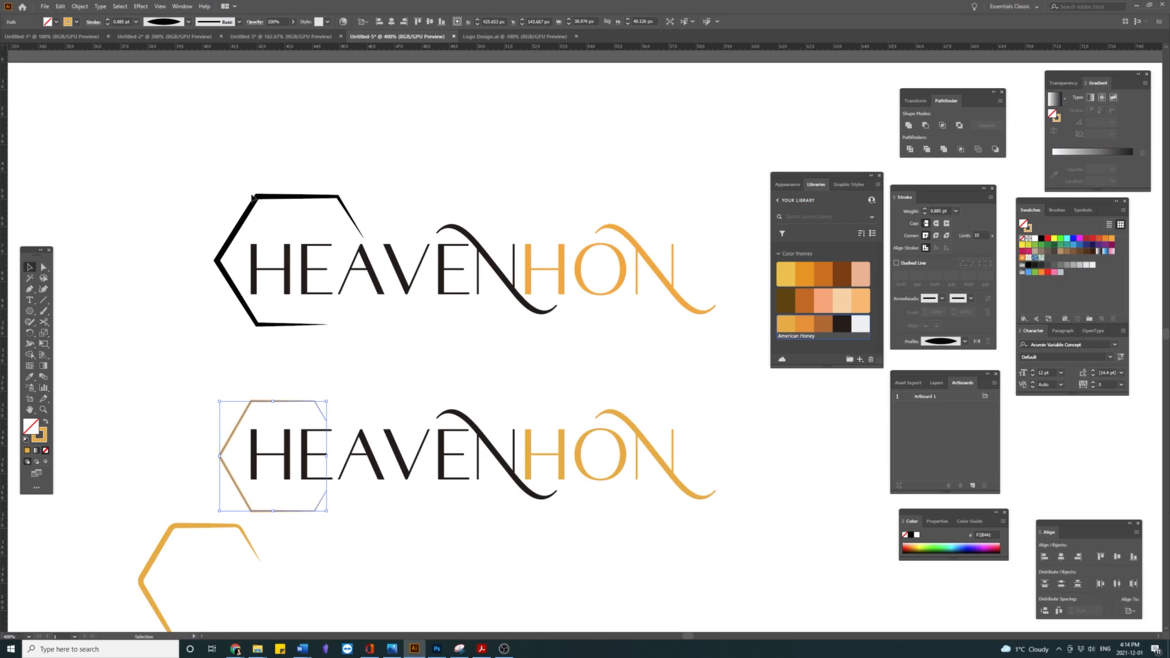
pyautogui.click(106, 20)
pyautogui.click(107, 20)
pyautogui.click(44, 267)
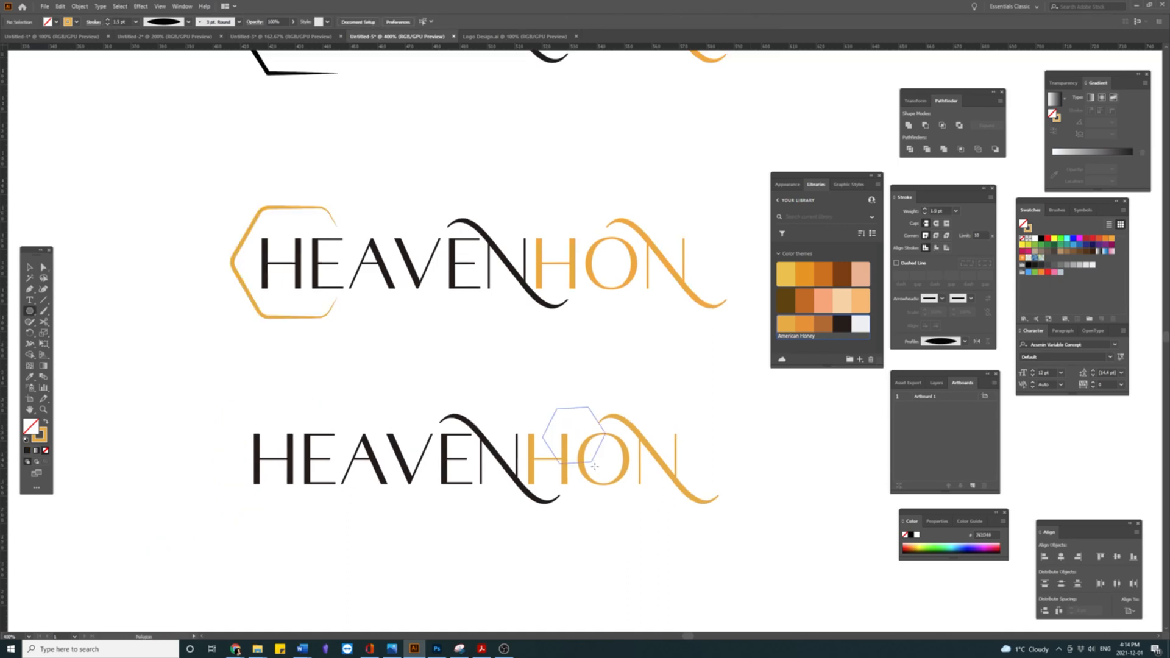
# Step: Draw a level honey-coloured hexagon on the bottom logo copy and fit it around the letters HON
pyautogui.moveTo(586, 433); pyautogui.dragTo(609, 494)
pyautogui.press('v')
pyautogui.moveTo(581, 376)
pyautogui.mouseDown()
pyautogui.moveTo(602, 402)
pyautogui.moveTo(693, 369)
pyautogui.moveTo(628, 382)
pyautogui.mouseUp()
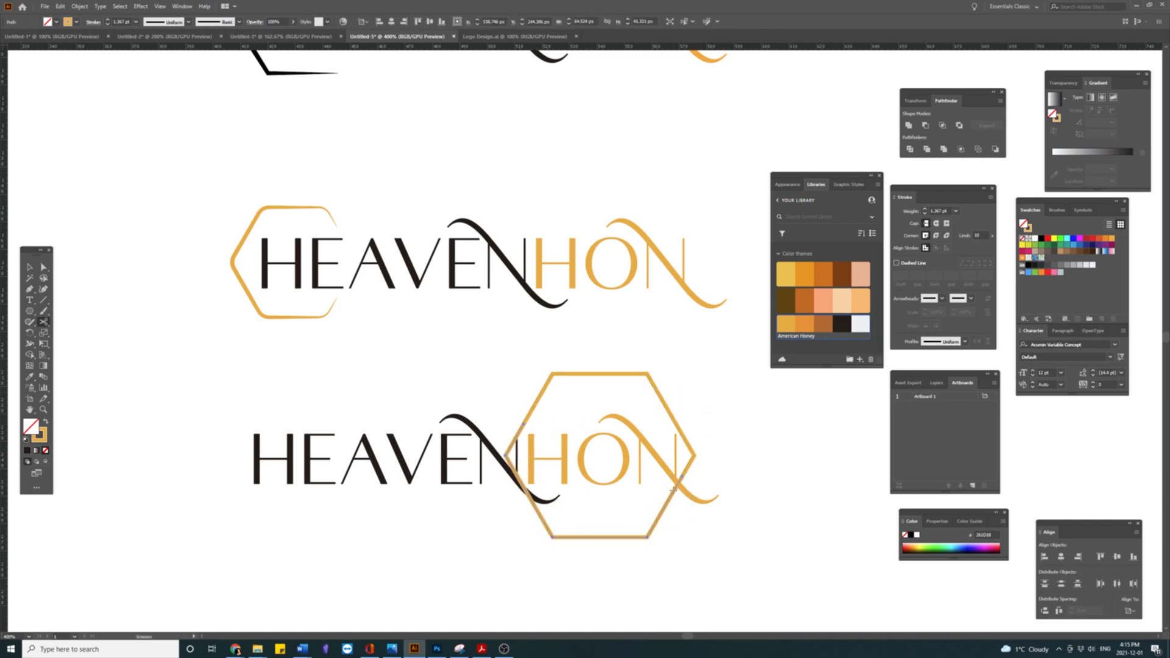
# Step: Cut out and delete the hexagon piece that crosses the swash of HON's final N
pyautogui.click(673, 491)
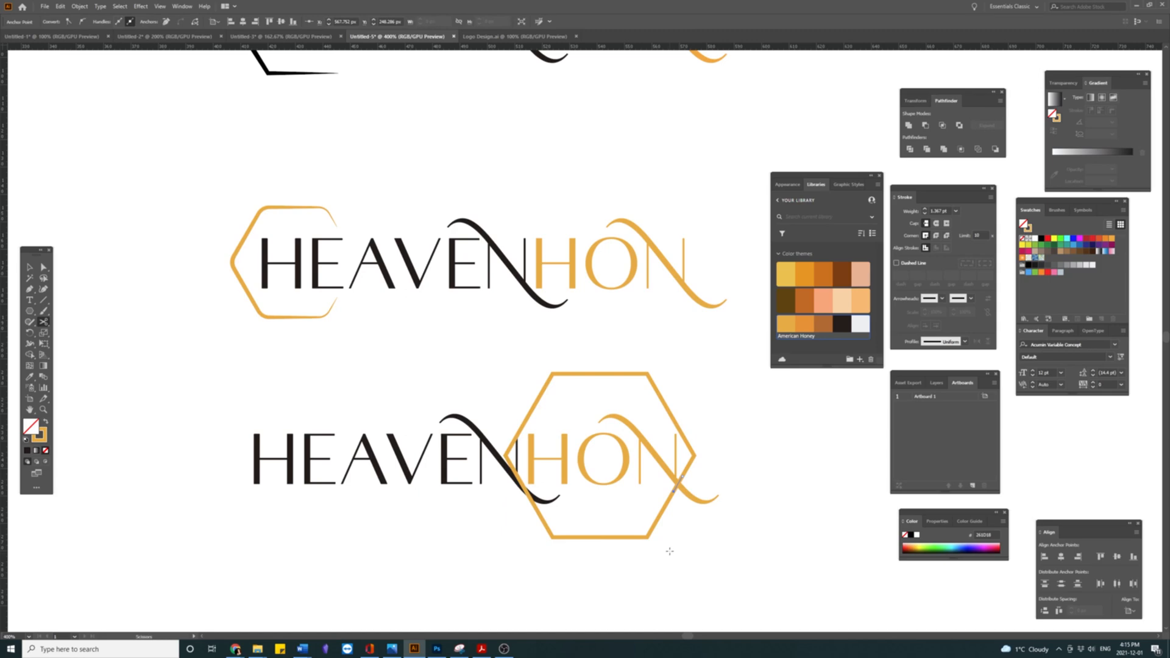
pyautogui.press('Delete')
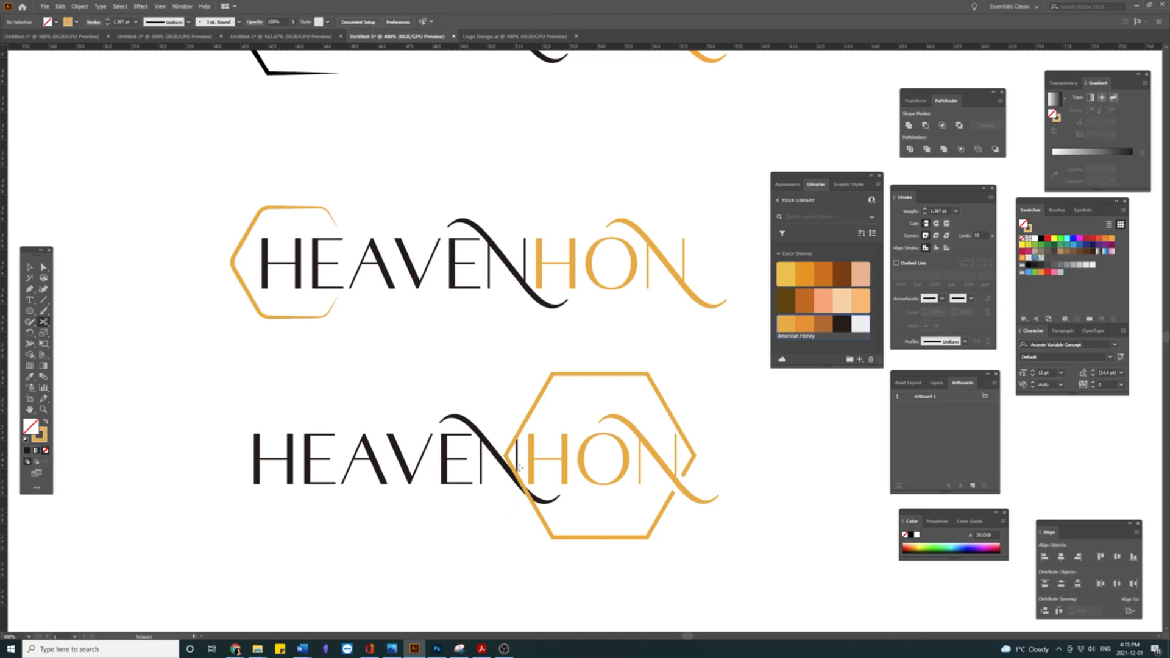
pyautogui.press('v')
# Step: Cut the HON hexagon below HEAVEN's final swash and delete its left corner segment crossing the black N
pyautogui.moveTo(551, 482); pyautogui.dragTo(448, 513)
pyautogui.click(43, 321)
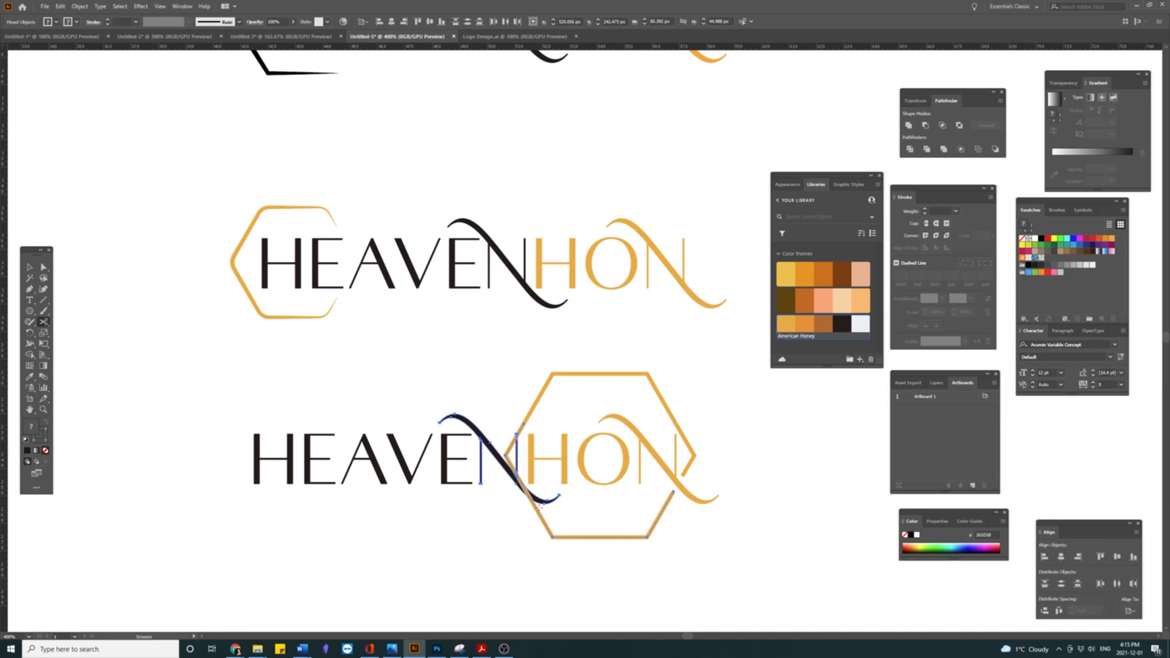
pyautogui.click(536, 507)
pyautogui.press('v')
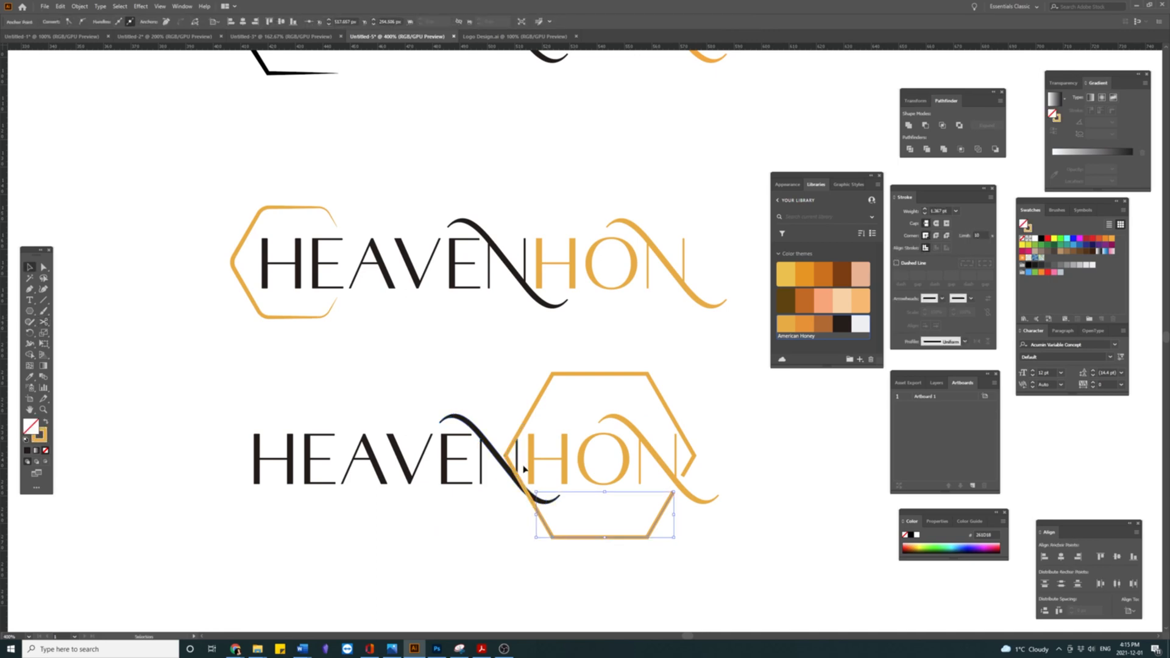
pyautogui.click(515, 455)
pyautogui.click(508, 447)
pyautogui.press('Delete')
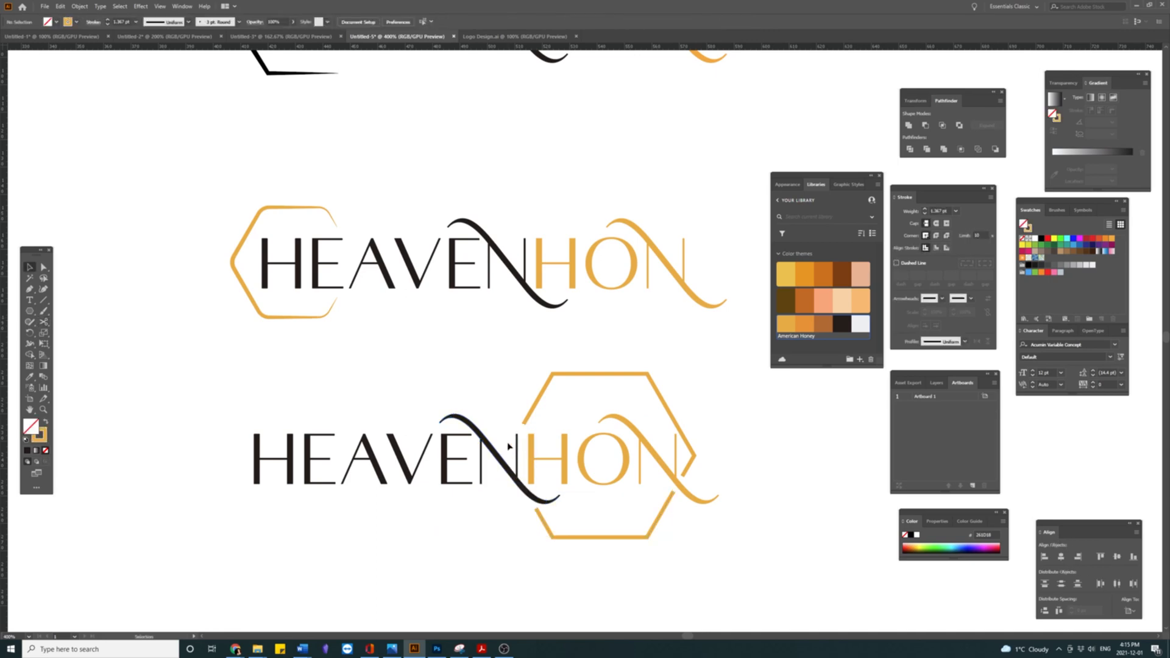
# Step: Set both remaining pieces of the HON hexagon to a 2 pt stroke with the lens-shaped width profile
pyautogui.click(617, 374)
pyautogui.keyDown('shift'); pyautogui.click(658, 537); pyautogui.keyUp('shift')
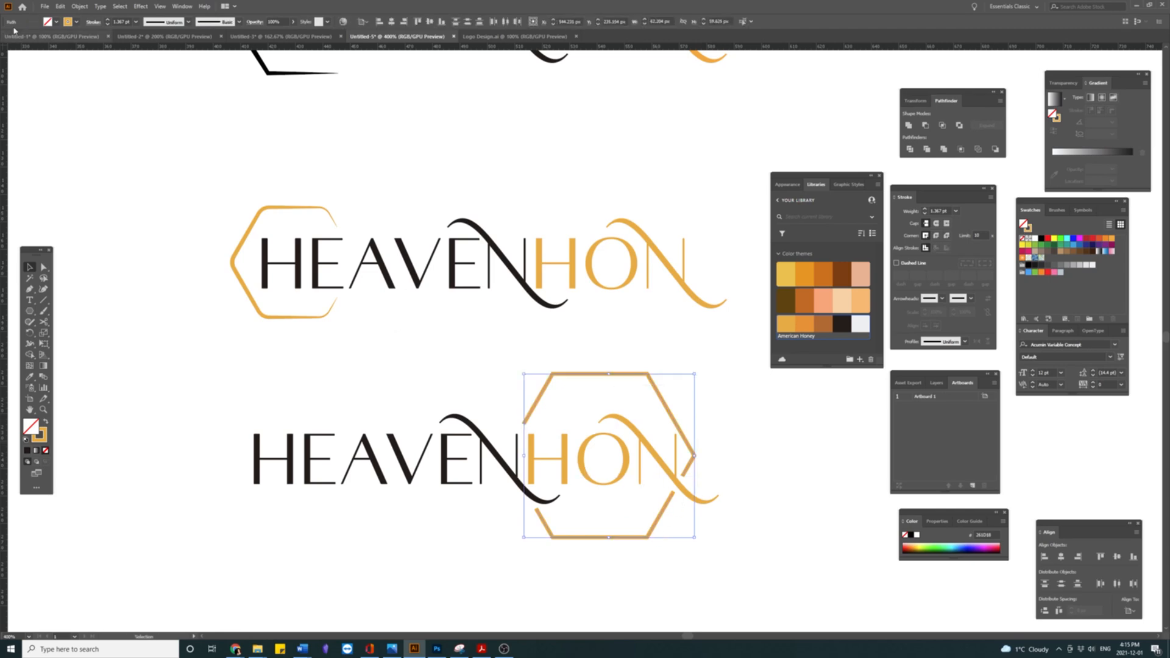
pyautogui.click(107, 18)
pyautogui.click(188, 22)
pyautogui.click(162, 51)
pyautogui.click(679, 382)
# Step: Round the corners of both tapered pieces of the HON hexagon
pyautogui.moveTo(679, 382); pyautogui.dragTo(165, 410)
pyautogui.moveTo(512, 227); pyautogui.dragTo(577, 271)
pyautogui.keyDown('shift'); pyautogui.click(578, 419); pyautogui.keyUp('shift')
pyautogui.click(42, 268)
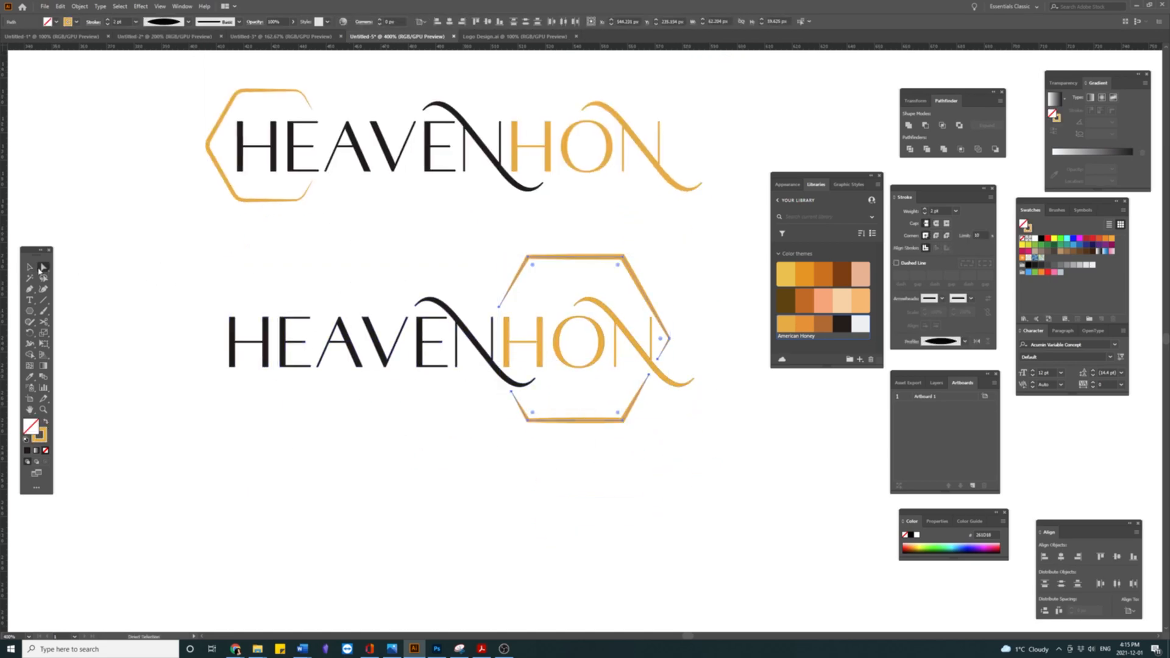
pyautogui.click(535, 271)
pyautogui.click(30, 267)
pyautogui.click(214, 267)
# Step: Recolour the HEAVEN lettering of the bottom logo with the dark brown of the honey wheat colour theme
pyautogui.scroll(-1, 680, 371)
pyautogui.moveTo(677, 310); pyautogui.dragTo(195, 522)
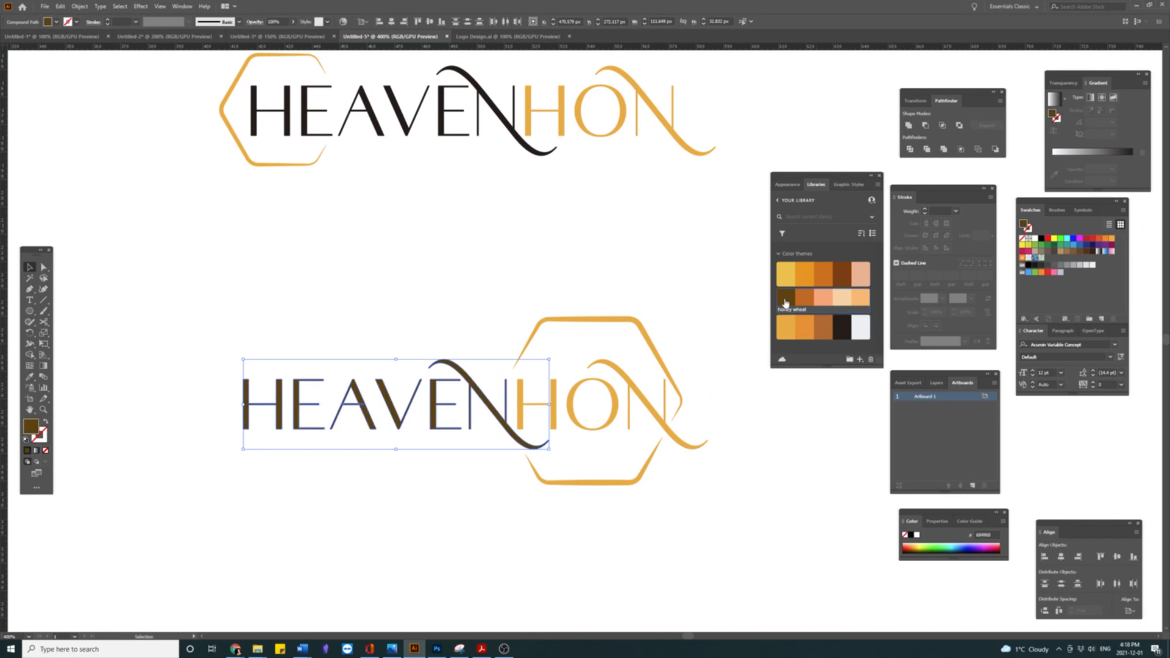
pyautogui.click(317, 266)
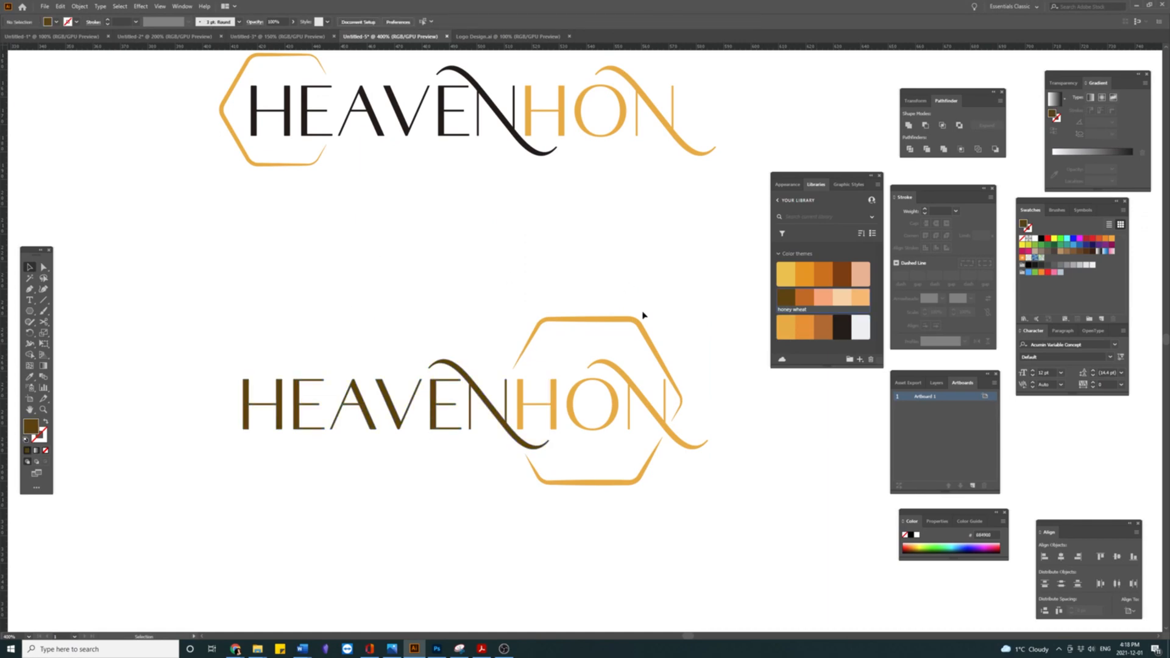
pyautogui.moveTo(668, 312); pyautogui.dragTo(164, 507)
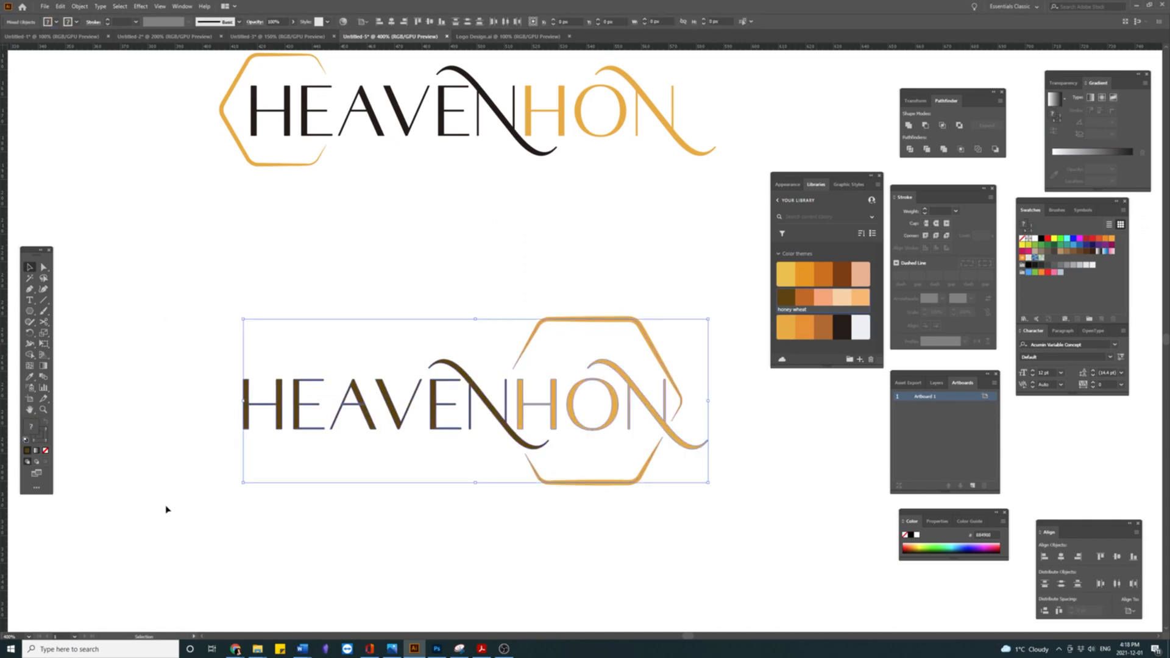
pyautogui.click(122, 372)
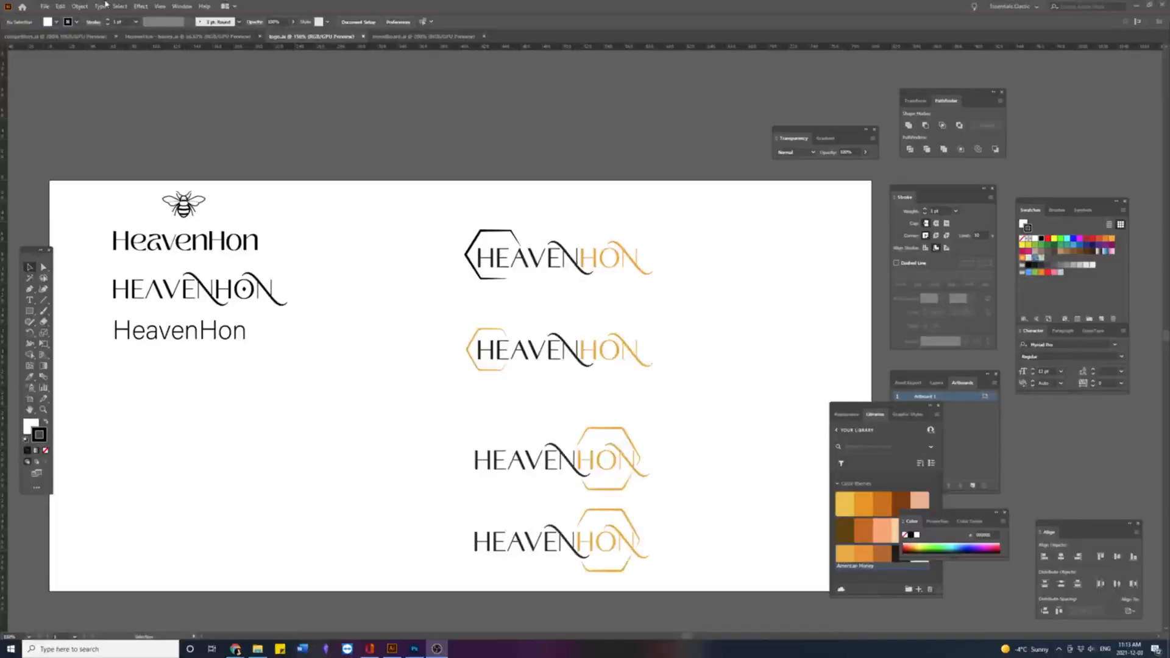
# Step: Create a new document from the recent 800 x 400 px custom preset
pyautogui.click(45, 6)
pyautogui.click(57, 13)
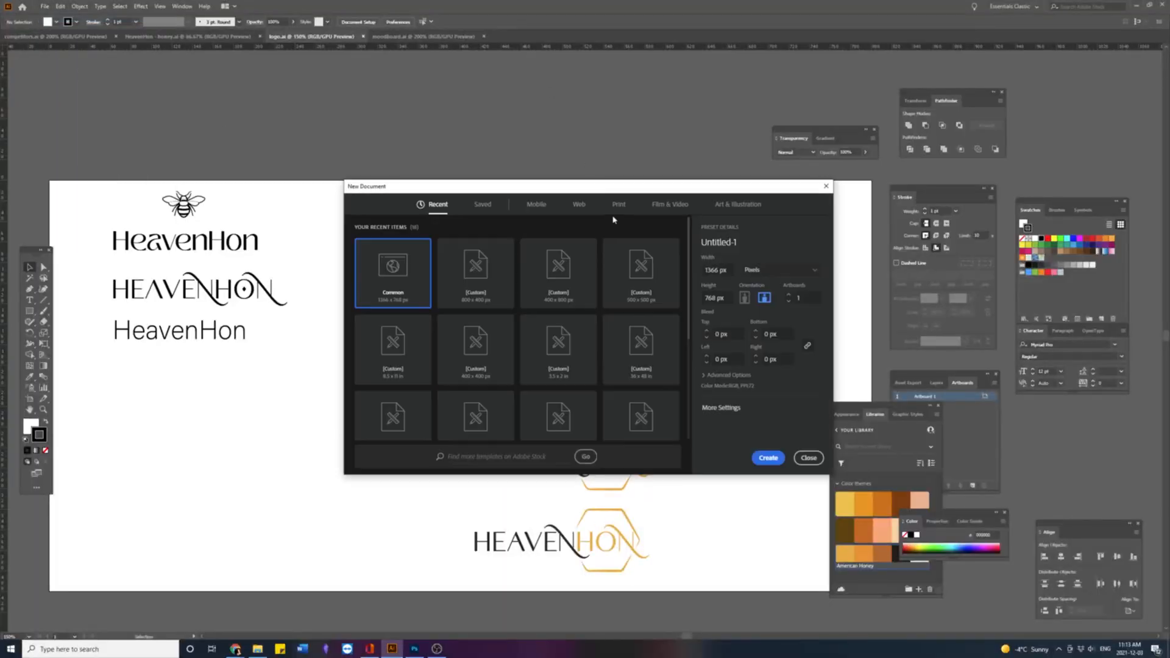
pyautogui.click(501, 273)
pyautogui.click(767, 458)
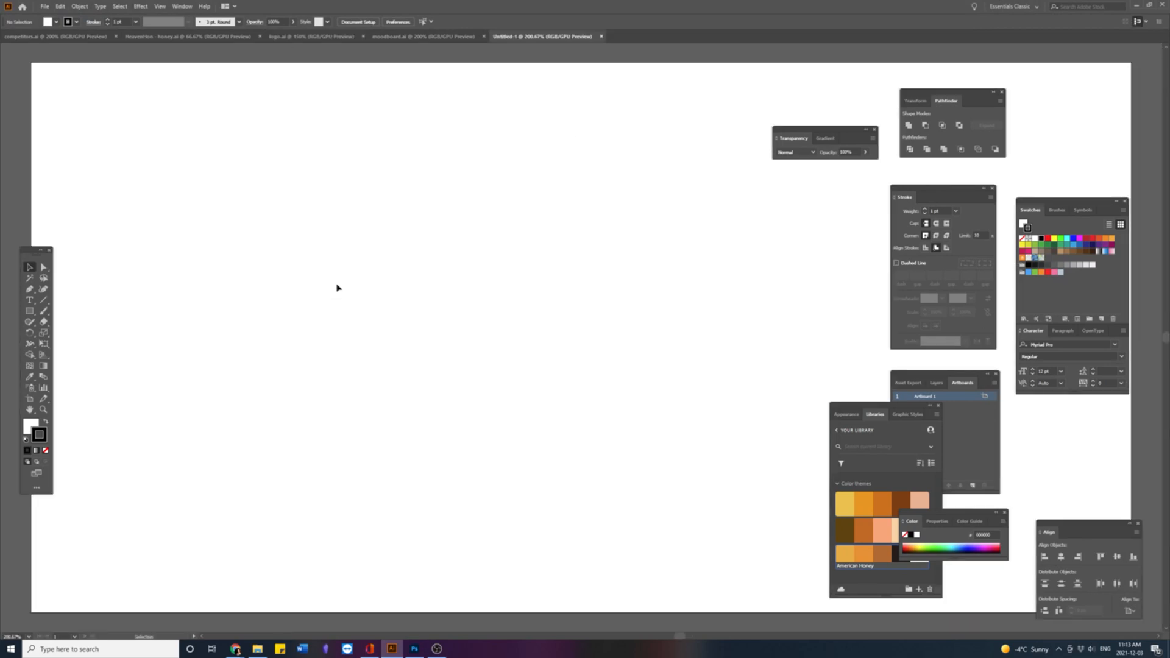
# Step: Paste the HeavenHon logo with the honey label text and place them in the artboard's upper-left corner
pyautogui.hotkey('ctrl', '-')
pyautogui.hotkey('ctrl', 'v')
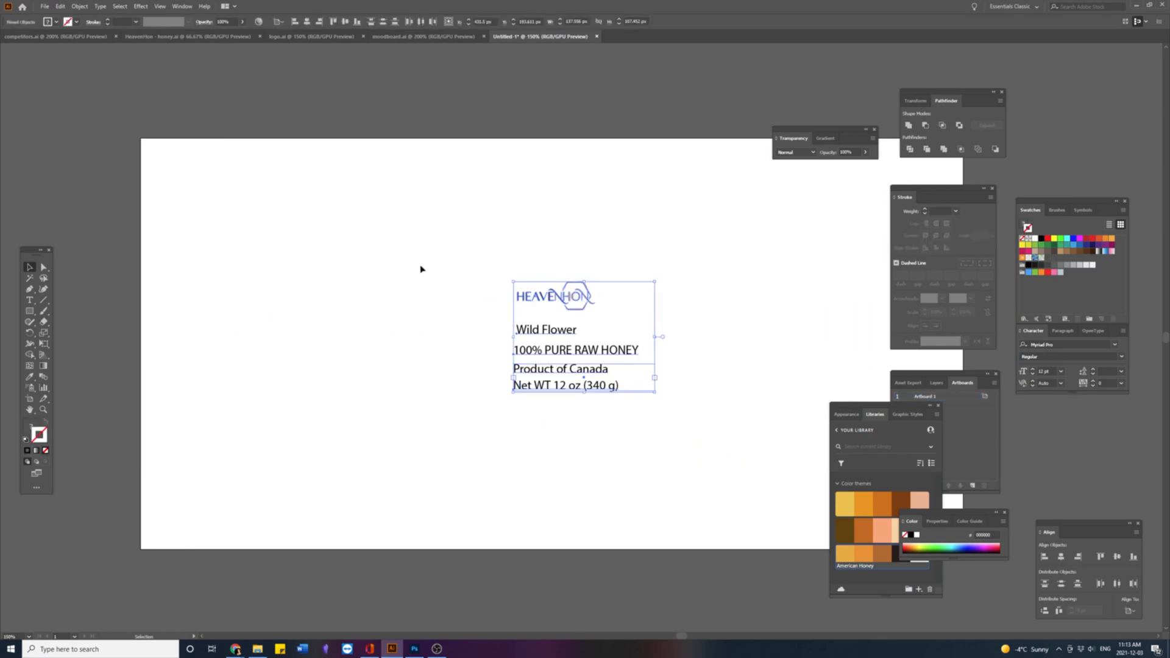
pyautogui.moveTo(551, 331); pyautogui.dragTo(214, 215)
pyautogui.click(186, 204)
pyautogui.scroll(2, 186, 204)
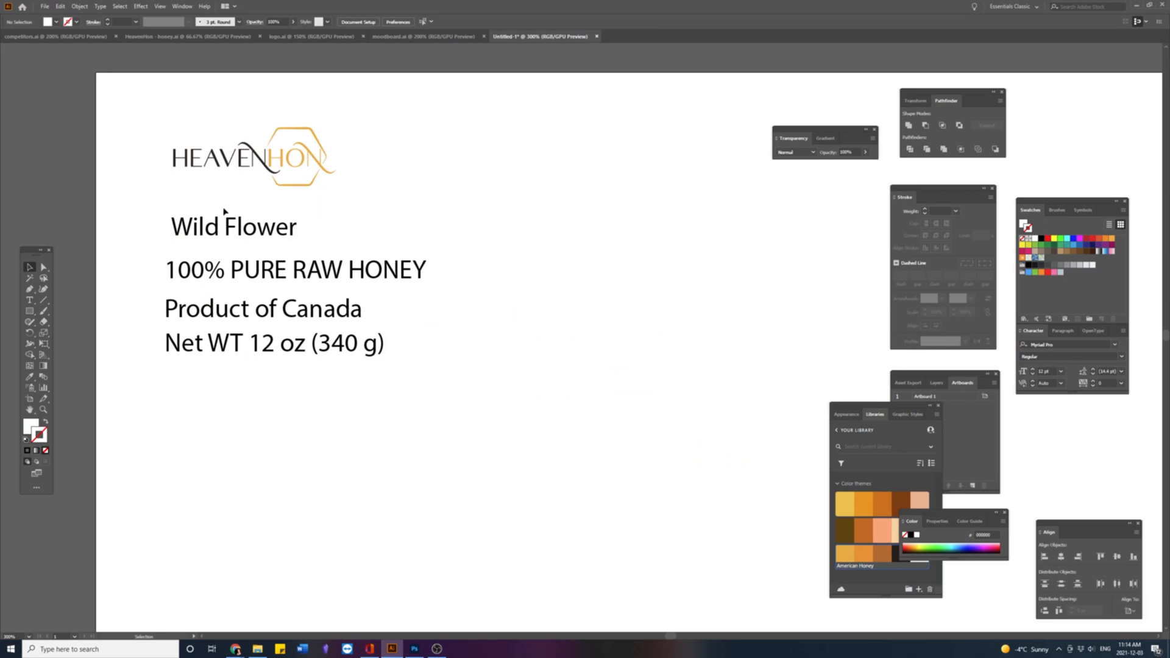
# Step: Copy the yellow-orange honey image from moodboard.ai into the new document, placing it scaled down below the label text
pyautogui.scroll(-3, 224, 212)
pyautogui.click(349, 38)
pyautogui.click(420, 38)
pyautogui.click(180, 288)
pyautogui.hotkey('ctrl', 'c')
pyautogui.click(539, 36)
pyautogui.hotkey('ctrl', 'v')
pyautogui.moveTo(576, 377); pyautogui.dragTo(266, 510)
pyautogui.moveTo(318, 468); pyautogui.dragTo(286, 467)
pyautogui.moveTo(264, 469); pyautogui.dragTo(264, 438)
pyautogui.click(368, 373)
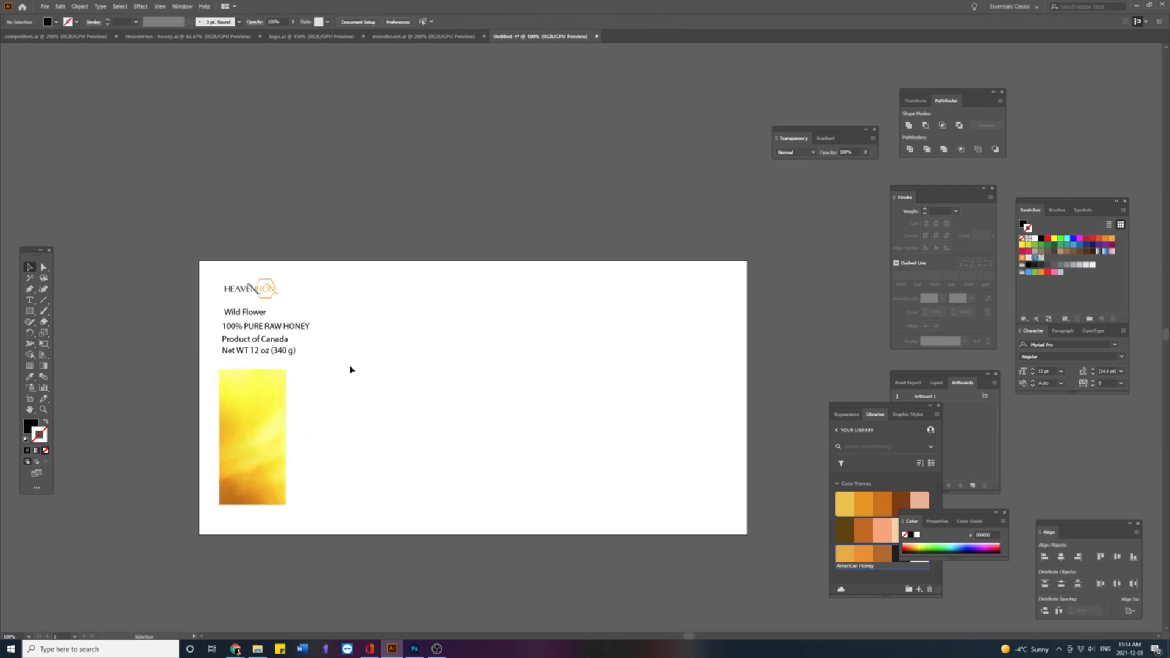
# Step: Draw a black rectangle about 354 x 166 px on the empty artboard area beside the honey image
pyautogui.scroll(2, 253, 339)
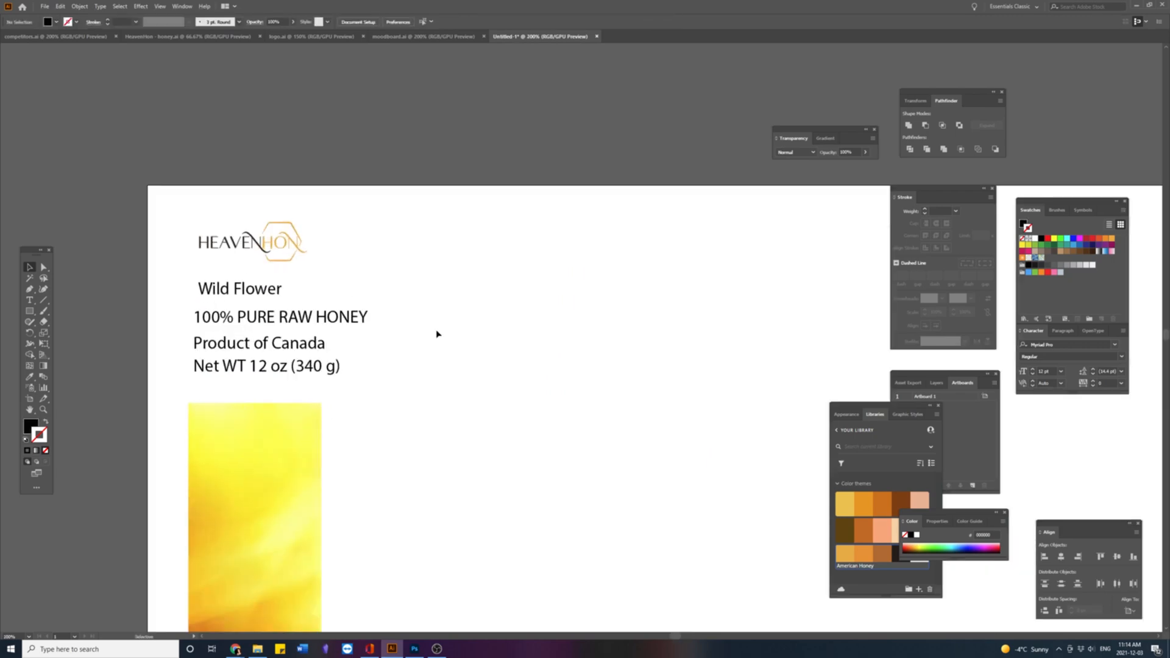
pyautogui.moveTo(629, 325); pyautogui.dragTo(425, 229)
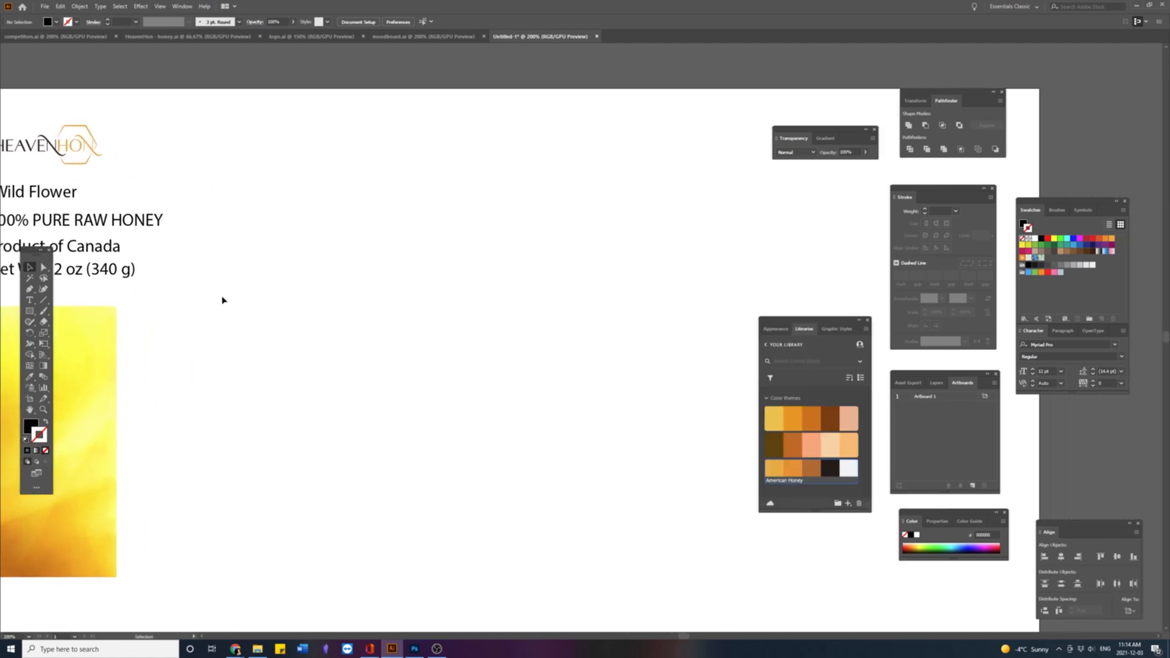
pyautogui.click(30, 311)
pyautogui.moveTo(210, 306); pyautogui.dragTo(695, 533)
pyautogui.press('v')
pyautogui.scroll(-2, 566, 421)
pyautogui.moveTo(569, 434); pyautogui.dragTo(441, 435)
pyautogui.moveTo(400, 433); pyautogui.dragTo(441, 437)
pyautogui.scroll(1, 447, 430)
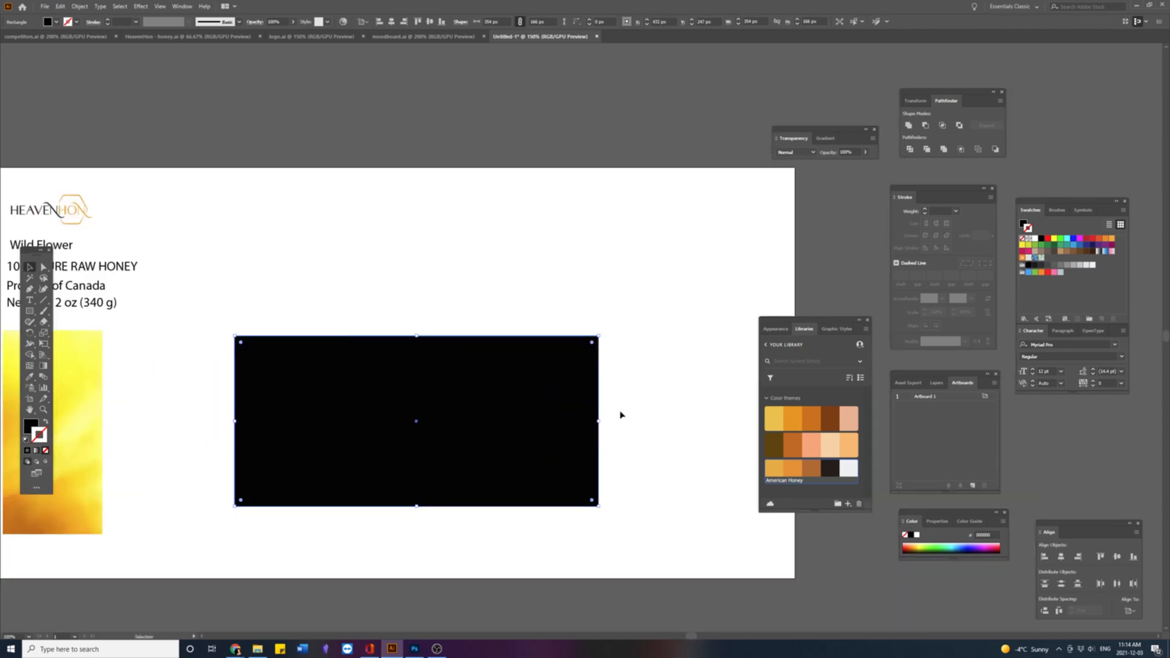
# Step: Narrow the rectangle to about 325 px and fill it with the light gold of the American Honey theme
pyautogui.moveTo(597, 421); pyautogui.dragTo(568, 421)
pyautogui.click(225, 264)
pyautogui.click(458, 390)
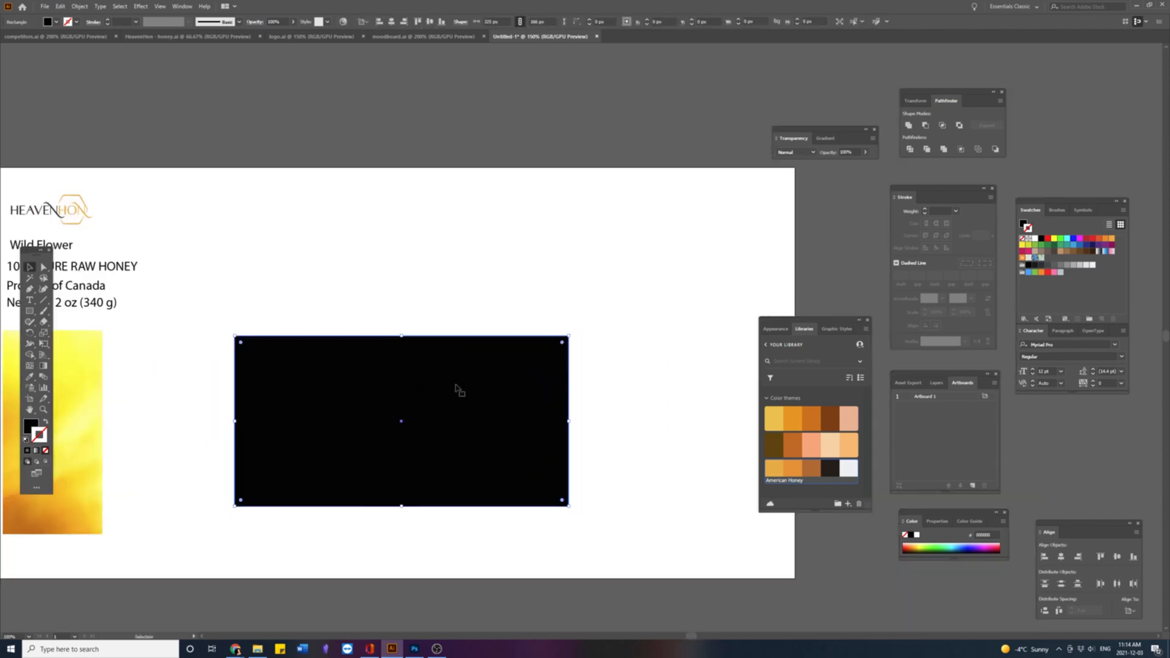
pyautogui.click(792, 418)
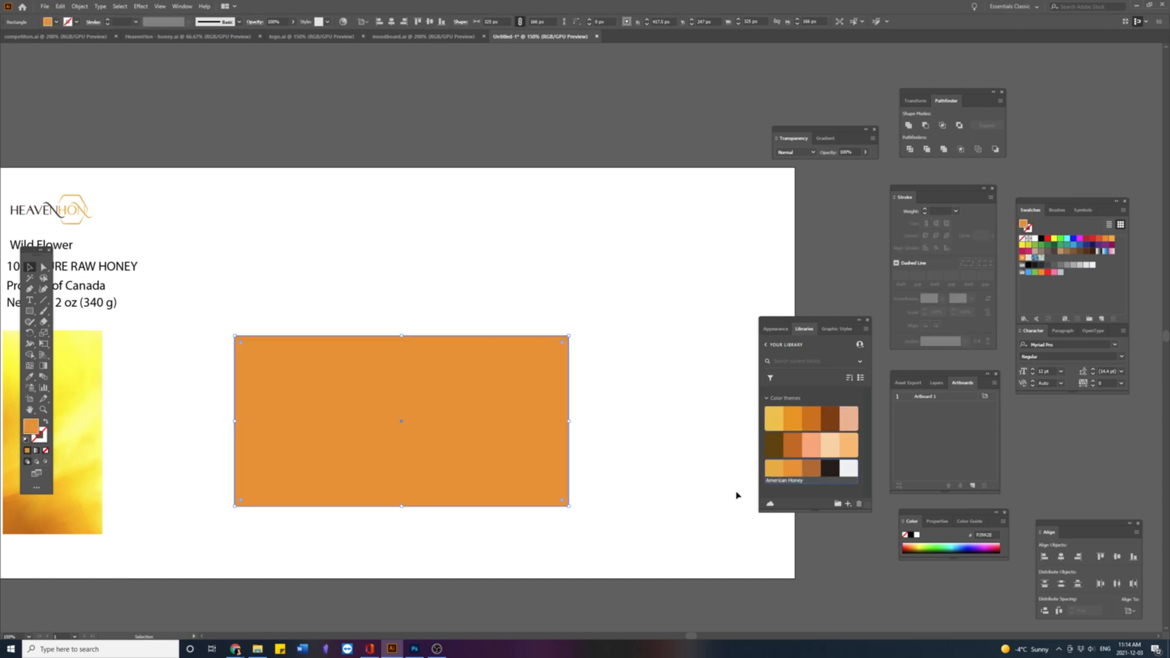
pyautogui.click(773, 472)
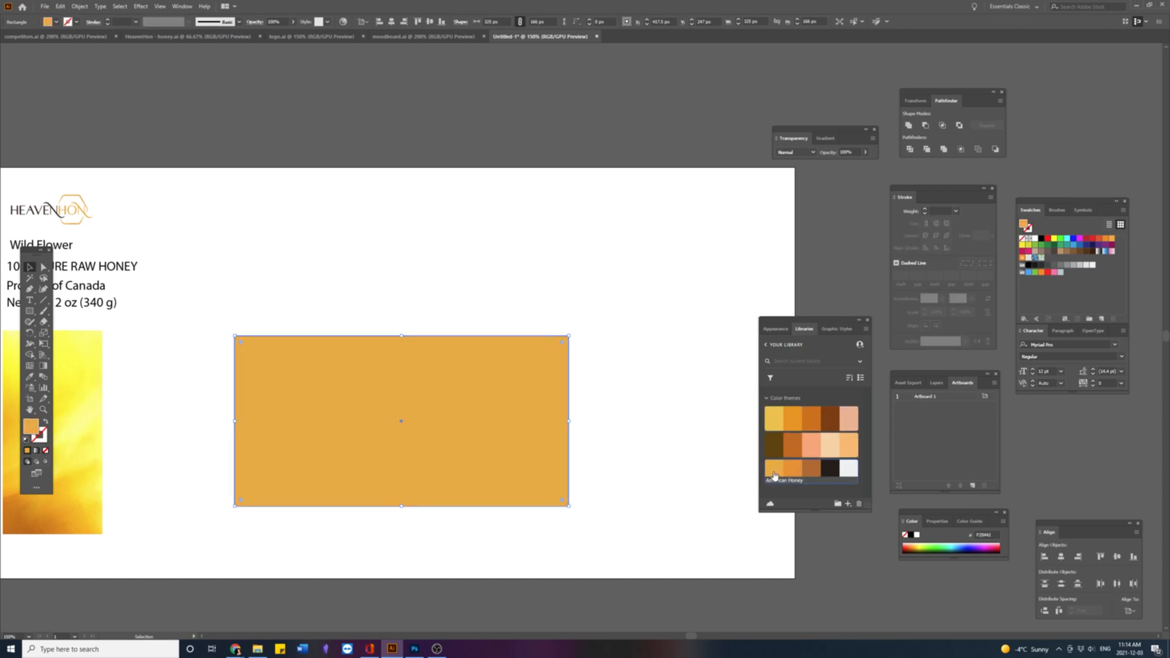
# Step: Convert the gold rectangle to a gradient mesh with 3 rows, 3 columns and flat appearance
pyautogui.click(79, 6)
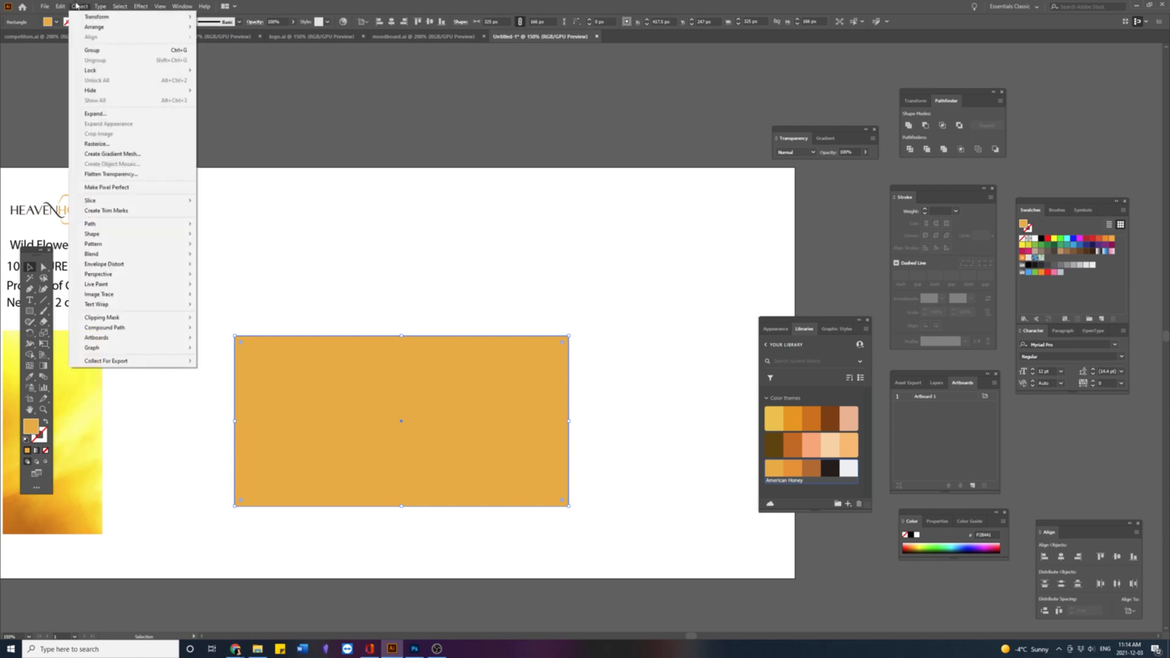
pyautogui.click(111, 157)
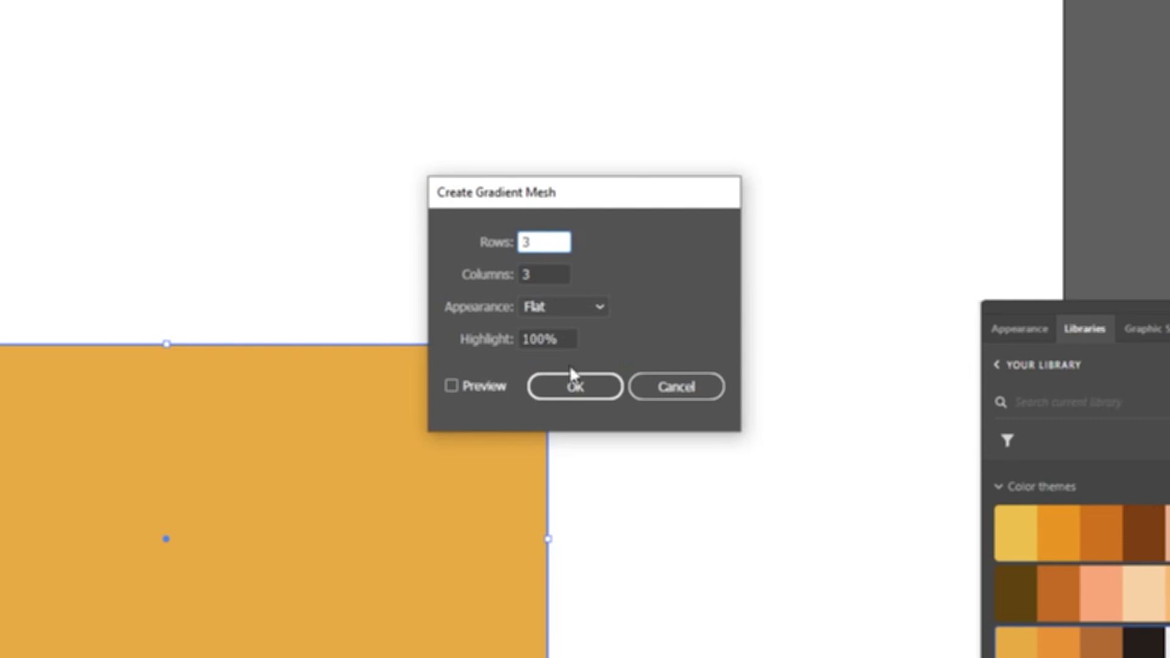
pyautogui.click(572, 384)
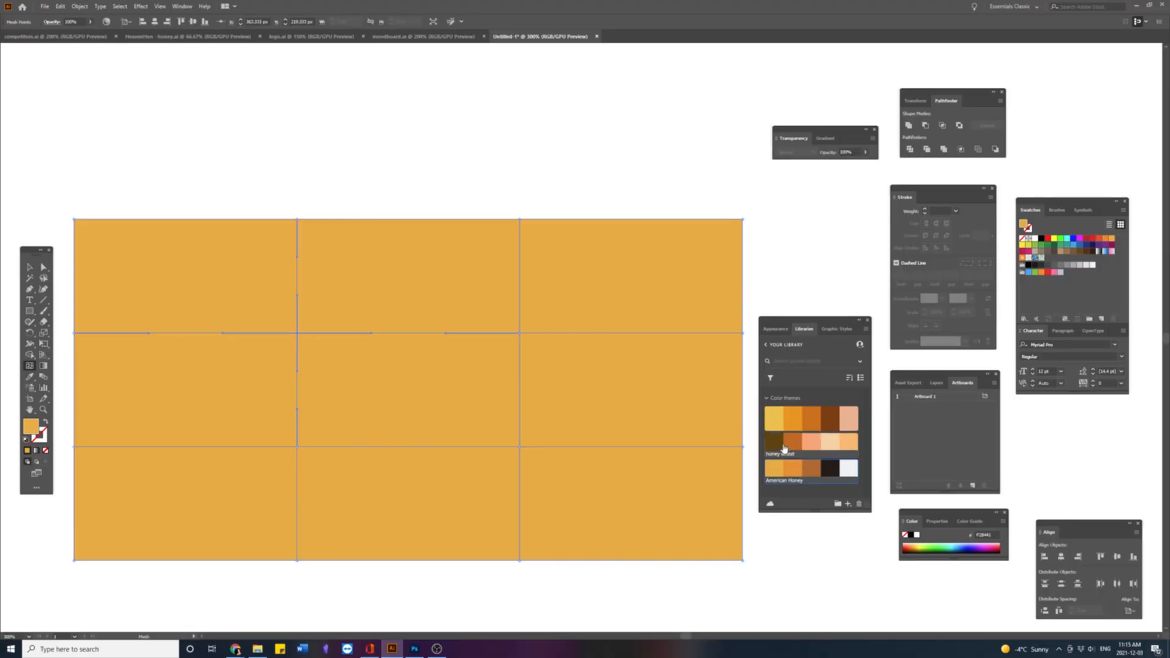
# Step: Colour the mesh's upper-left interior point pale gold FFDE8A and save that colour as a swatch
pyautogui.click(773, 418)
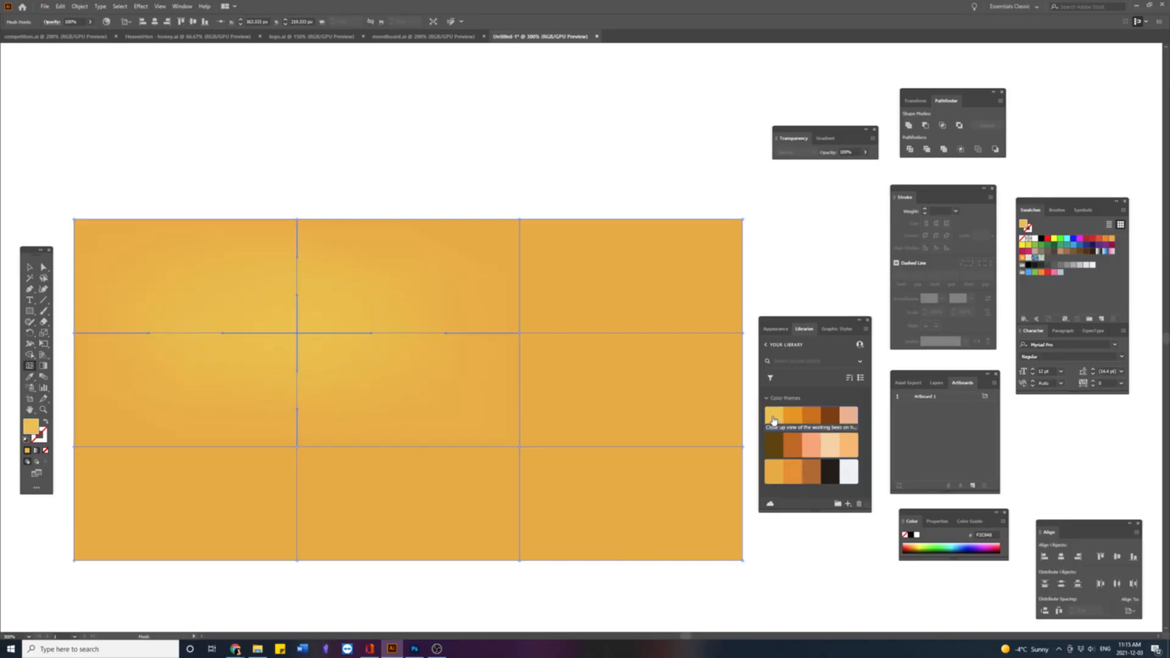
pyautogui.doubleClick(31, 426)
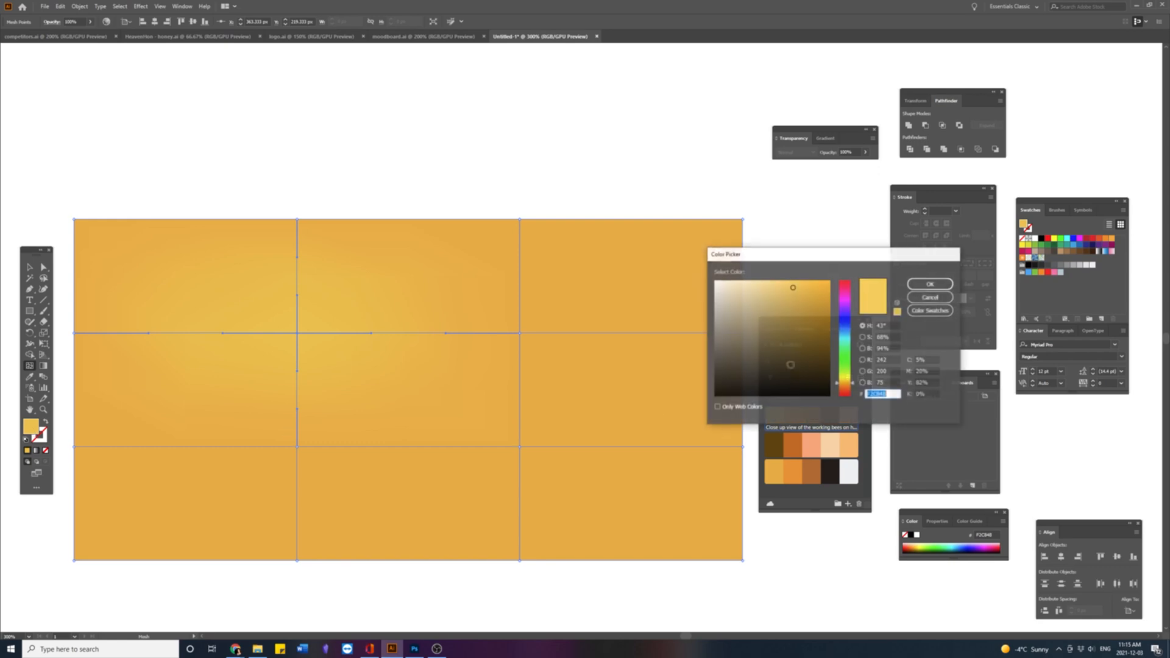
pyautogui.click(762, 280)
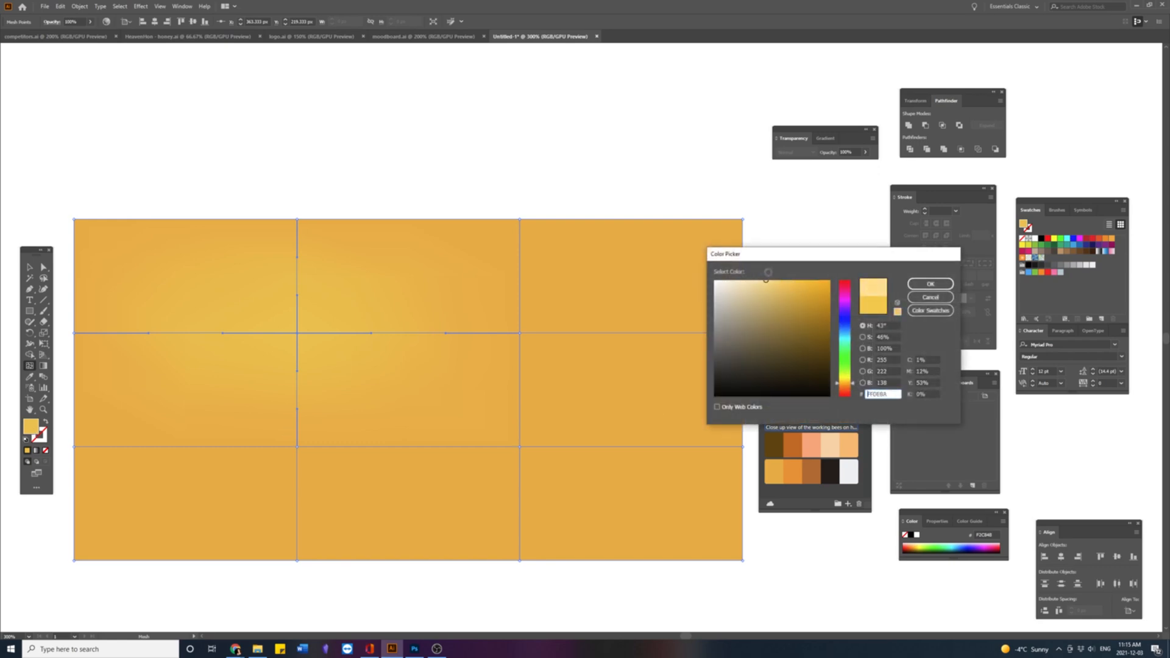
pyautogui.click(931, 284)
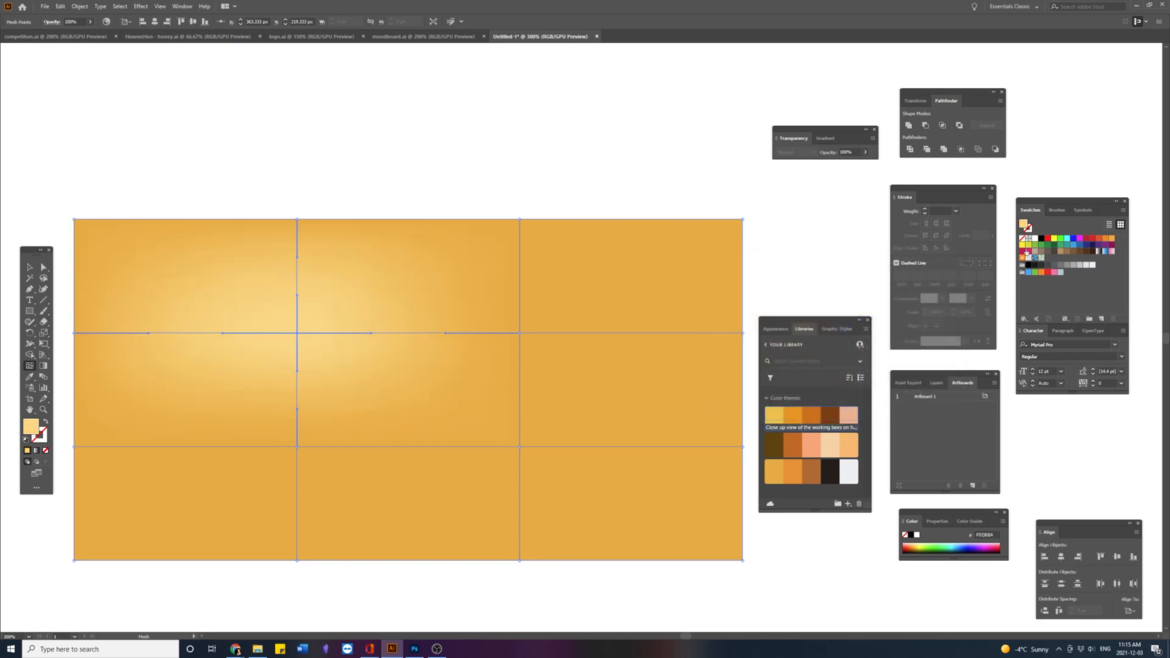
pyautogui.moveTo(1025, 221); pyautogui.dragTo(1053, 262)
# Step: Colour the other interior mesh points gold, pale peach and yellow FFED4A, and shift the yellow lower-left point slightly up and right
pyautogui.click(522, 333)
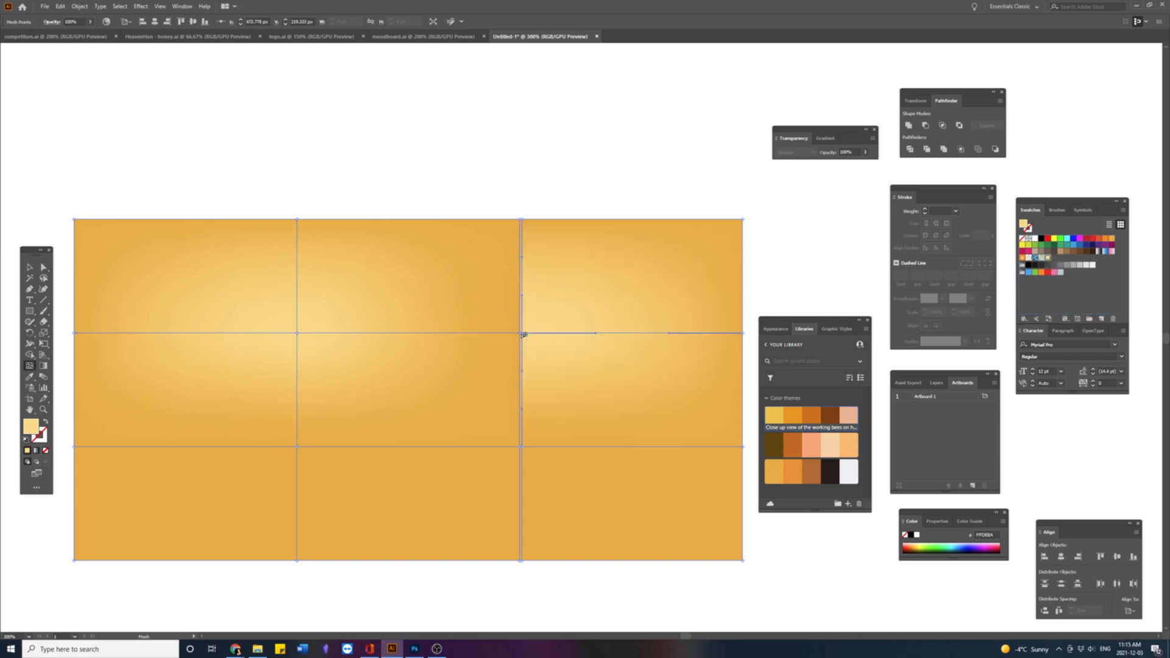
pyautogui.click(522, 335)
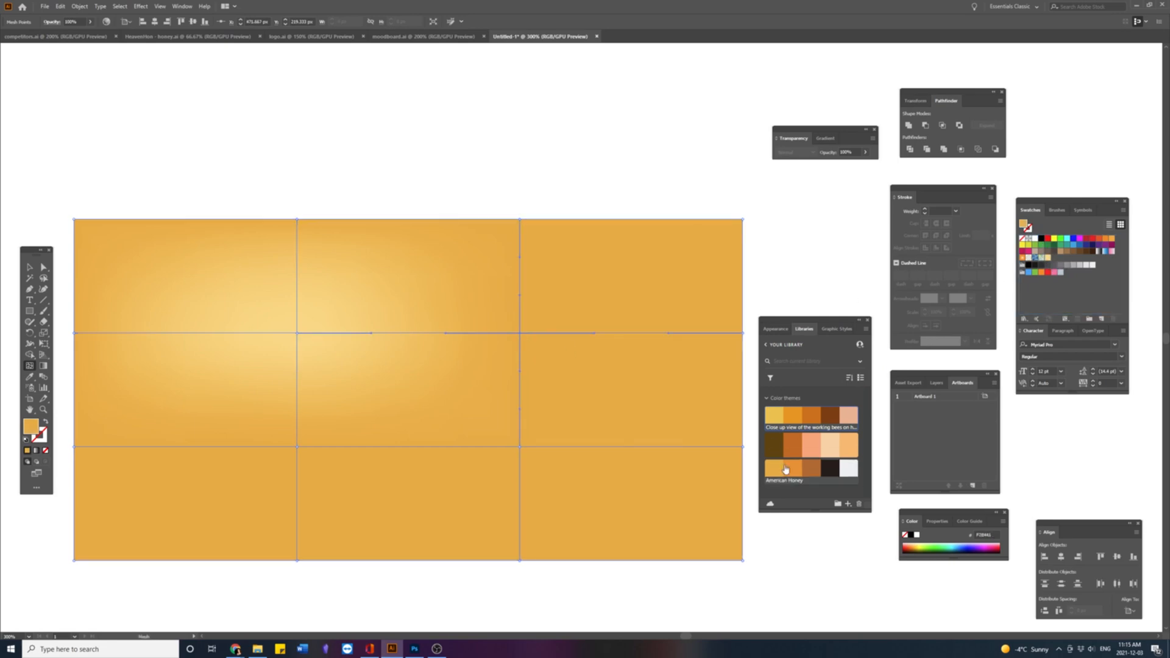
pyautogui.click(773, 420)
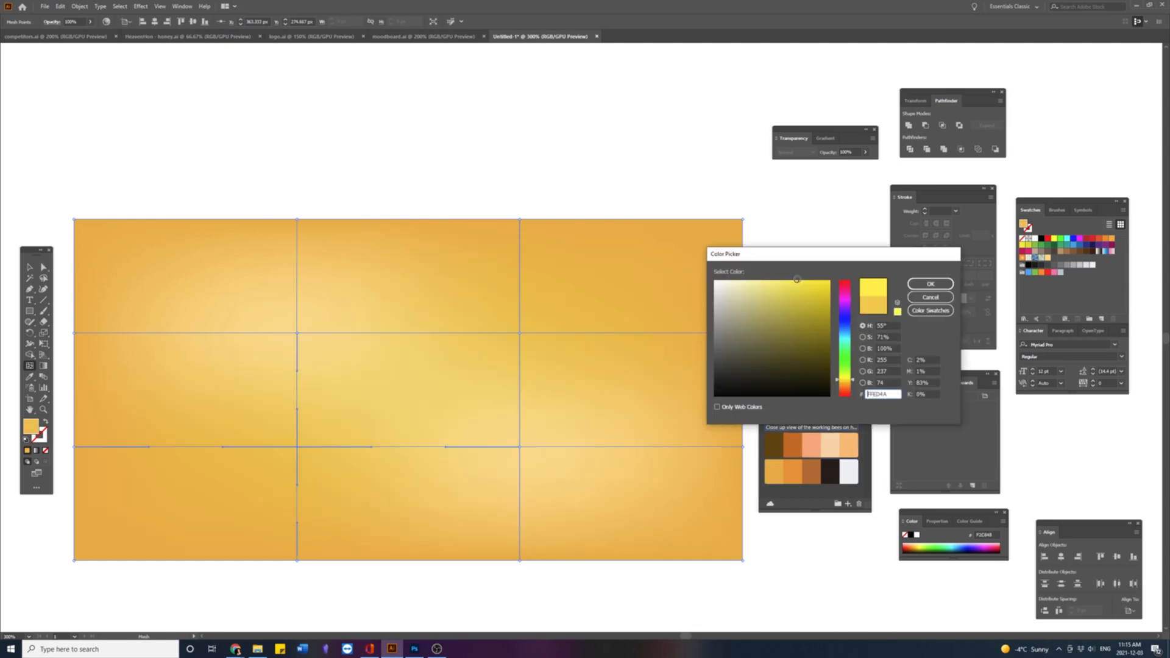
pyautogui.click(930, 284)
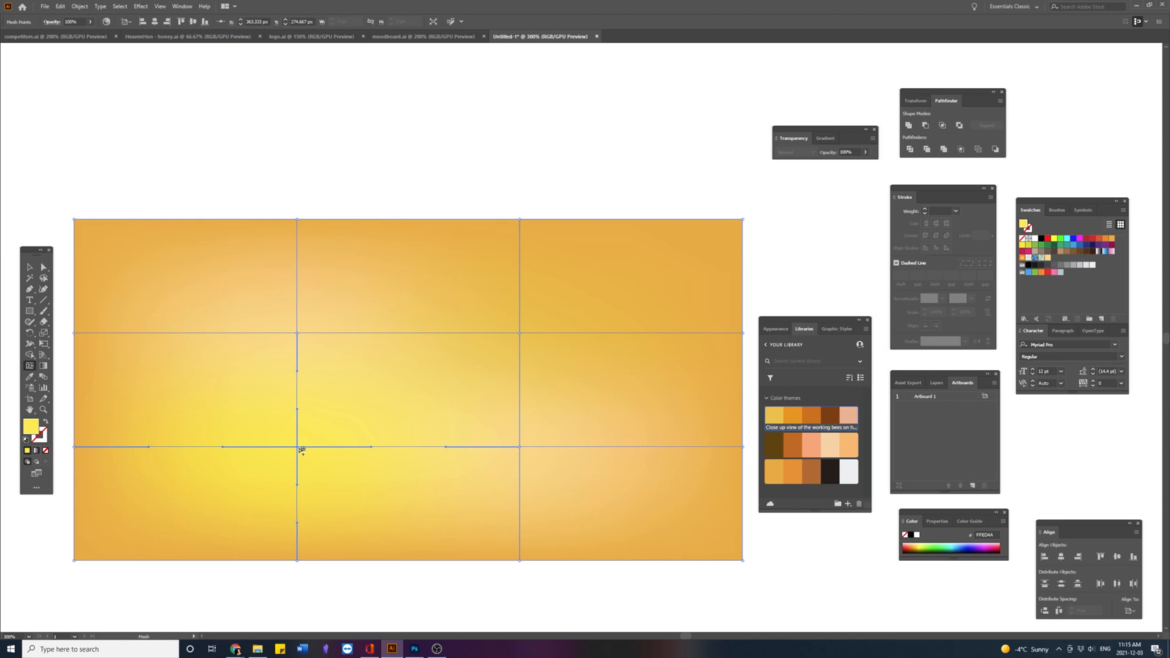
pyautogui.moveTo(299, 447); pyautogui.dragTo(315, 435)
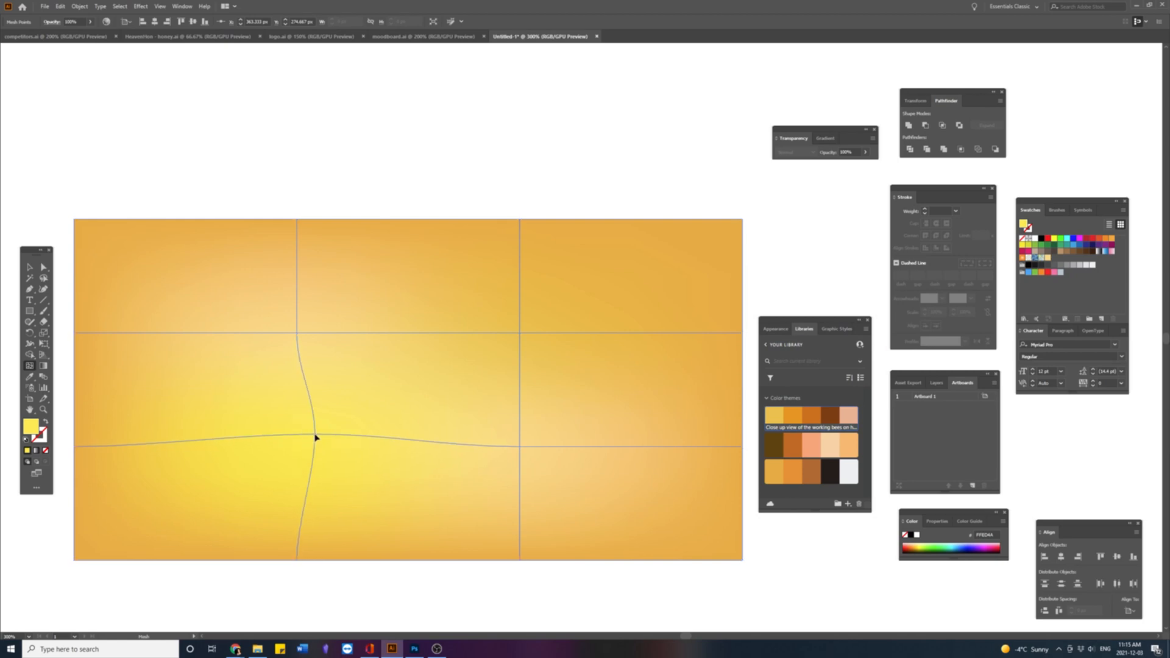
# Step: Add a mesh row near the lower edge, colour its right point American Honey orange, and bend the row into a wave
pyautogui.click(521, 495)
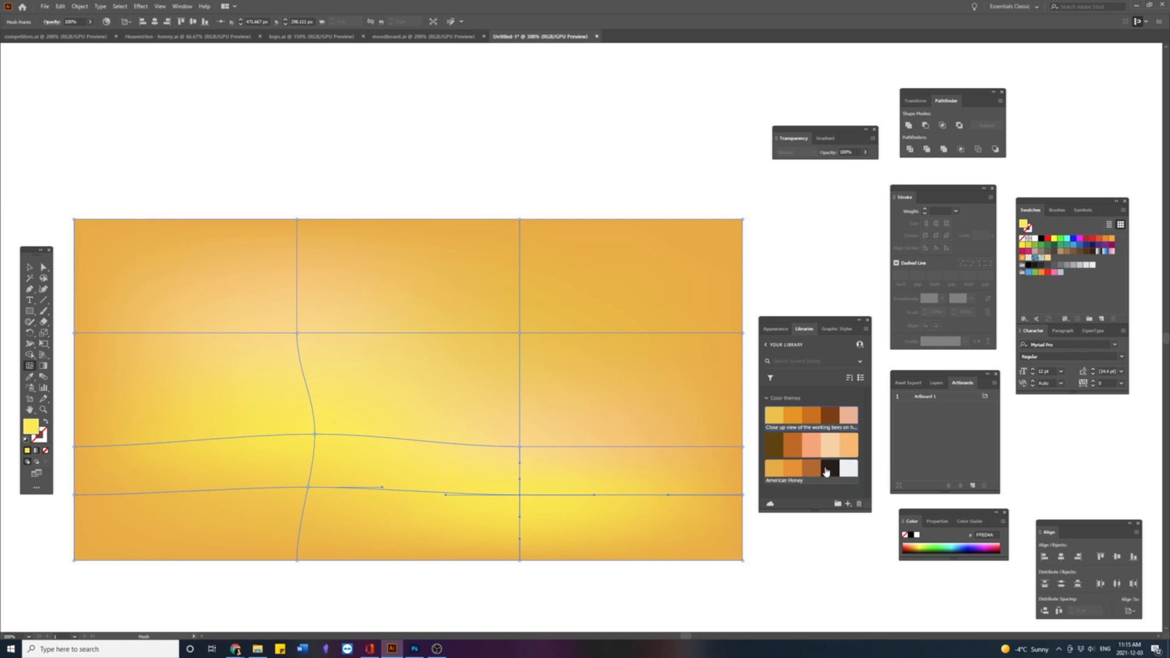
pyautogui.click(794, 469)
pyautogui.moveTo(522, 496); pyautogui.dragTo(477, 473)
pyautogui.moveTo(318, 435); pyautogui.dragTo(325, 533)
# Step: Add a mesh row near the upper edge and colour its right interior point the pale peach of the honey wheat theme
pyautogui.click(522, 333)
pyautogui.click(521, 270)
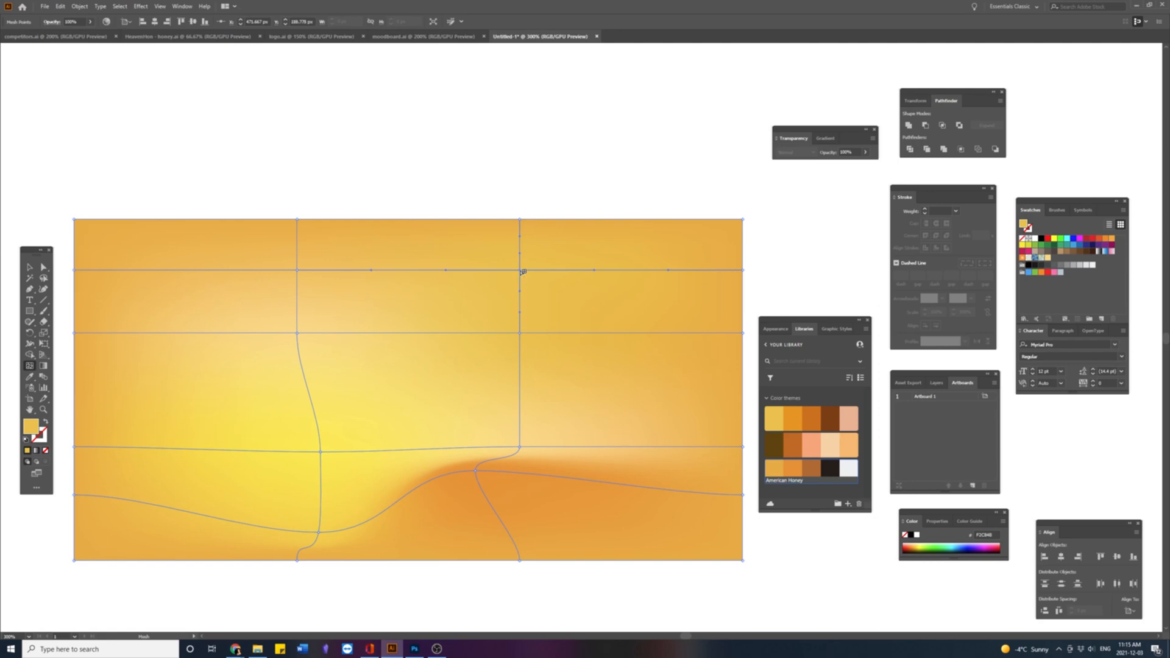
pyautogui.click(826, 434)
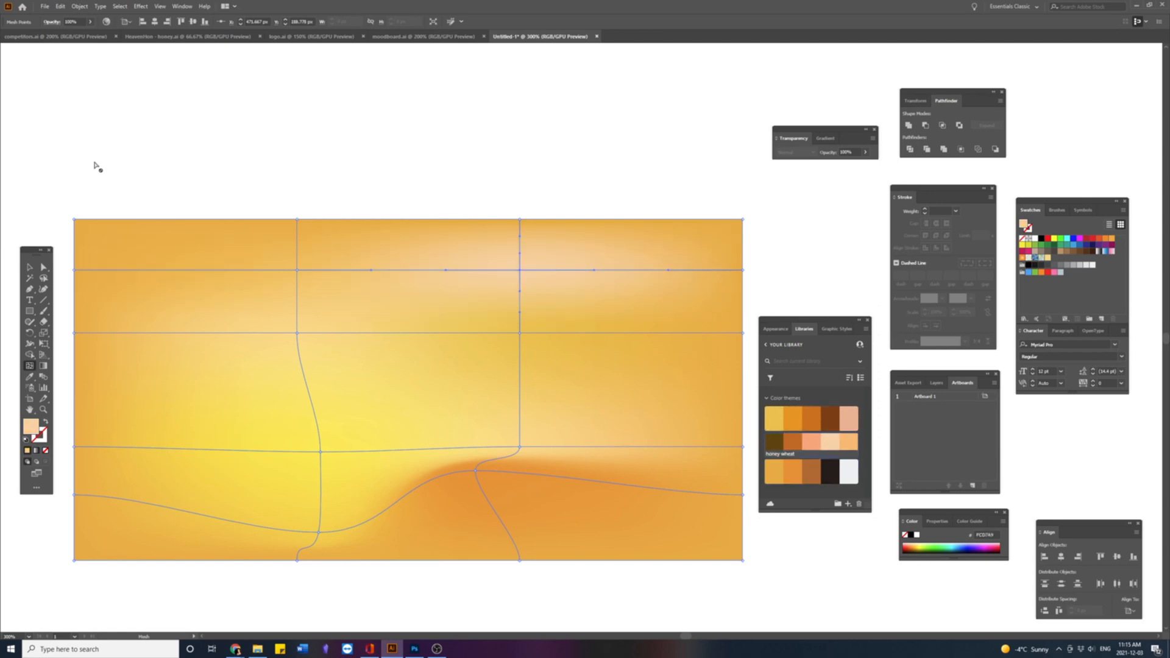
# Step: Add a mesh column near the left edge, pull its pale gold FFDE8A point down and right, and colour the point below orange
pyautogui.click(175, 269)
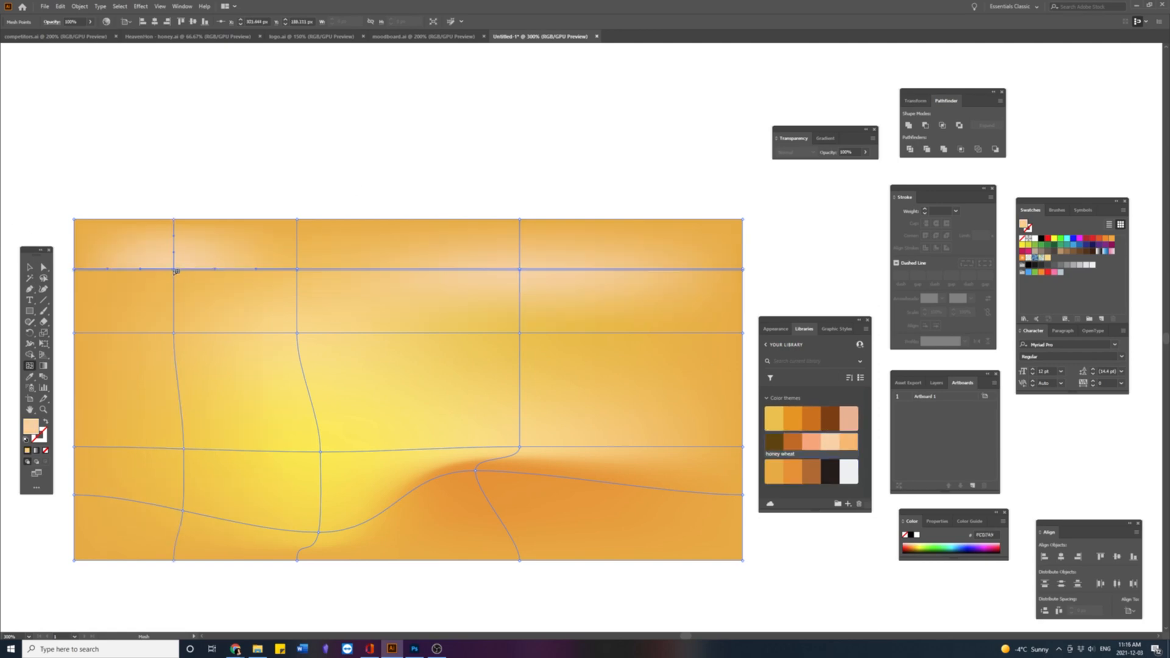
pyautogui.hotkey('ctrl', 'z')
pyautogui.click(174, 334)
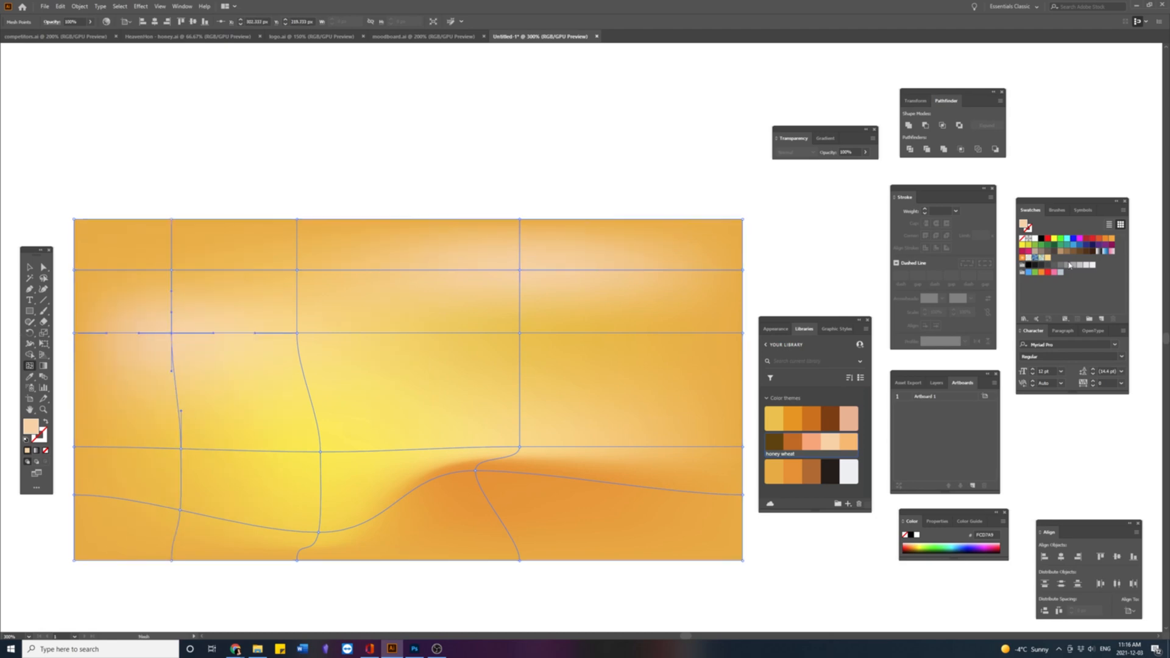
pyautogui.moveTo(174, 335); pyautogui.dragTo(195, 372)
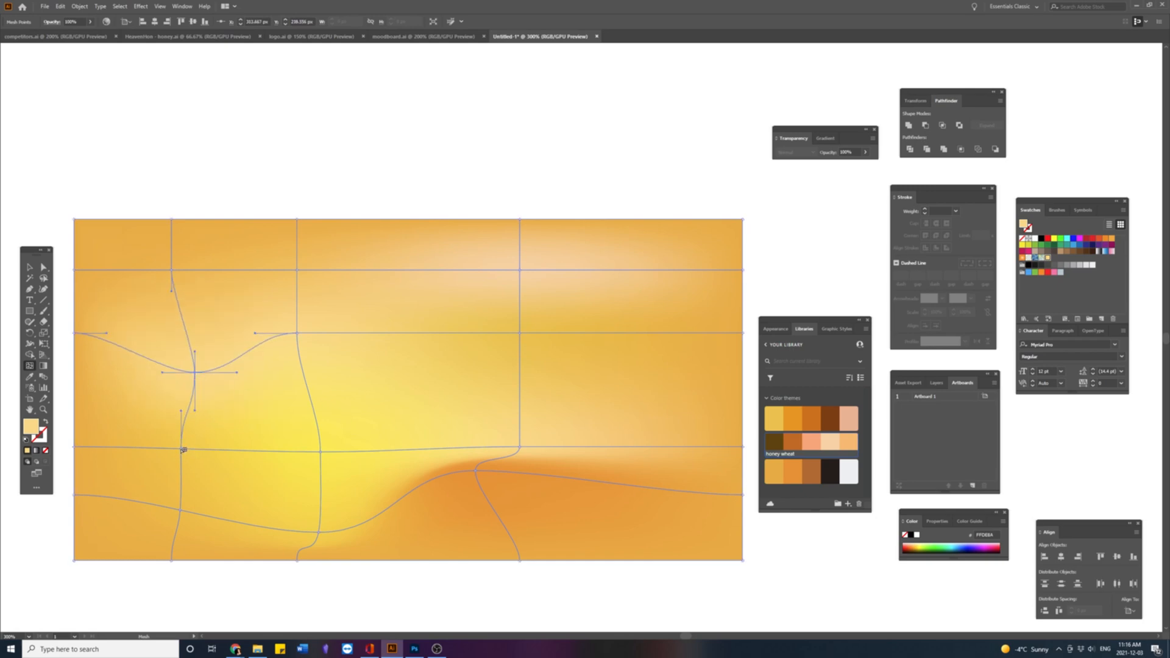
pyautogui.click(786, 419)
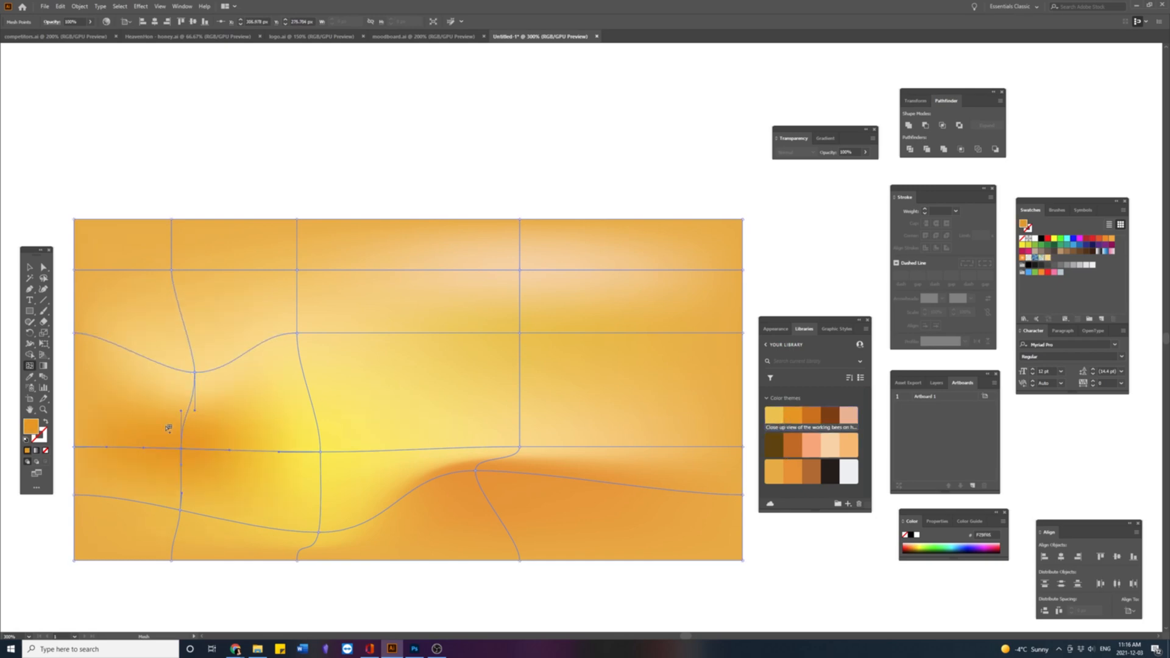
# Step: Shift the orange left mesh point up and right, then add a mesh column near the right edge, pulling its upper point down and colouring it pale gold
pyautogui.moveTo(185, 450); pyautogui.dragTo(224, 435)
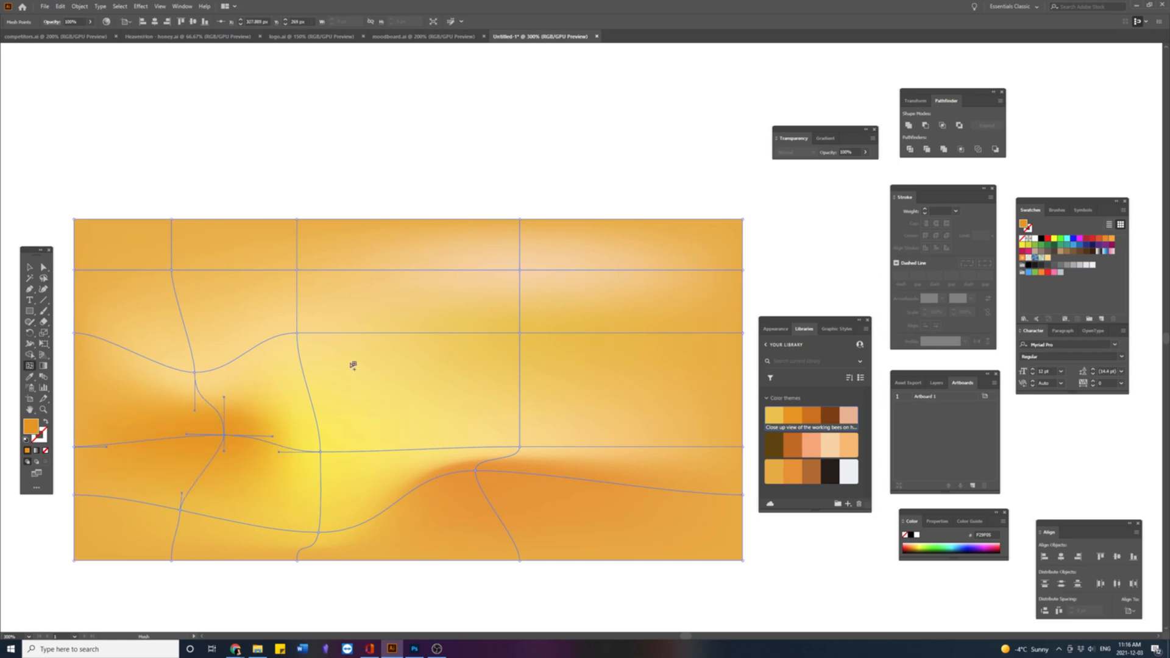
pyautogui.click(663, 262)
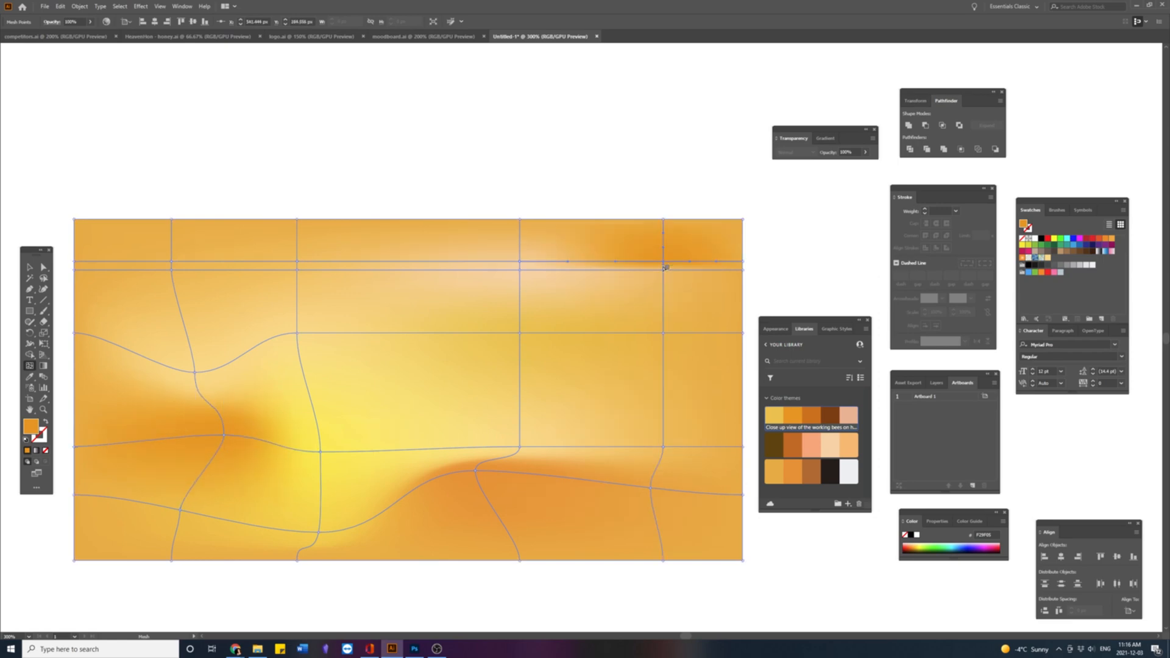
pyautogui.hotkey('ctrl', 'z')
pyautogui.click(665, 273)
pyautogui.moveTo(663, 270); pyautogui.dragTo(650, 287)
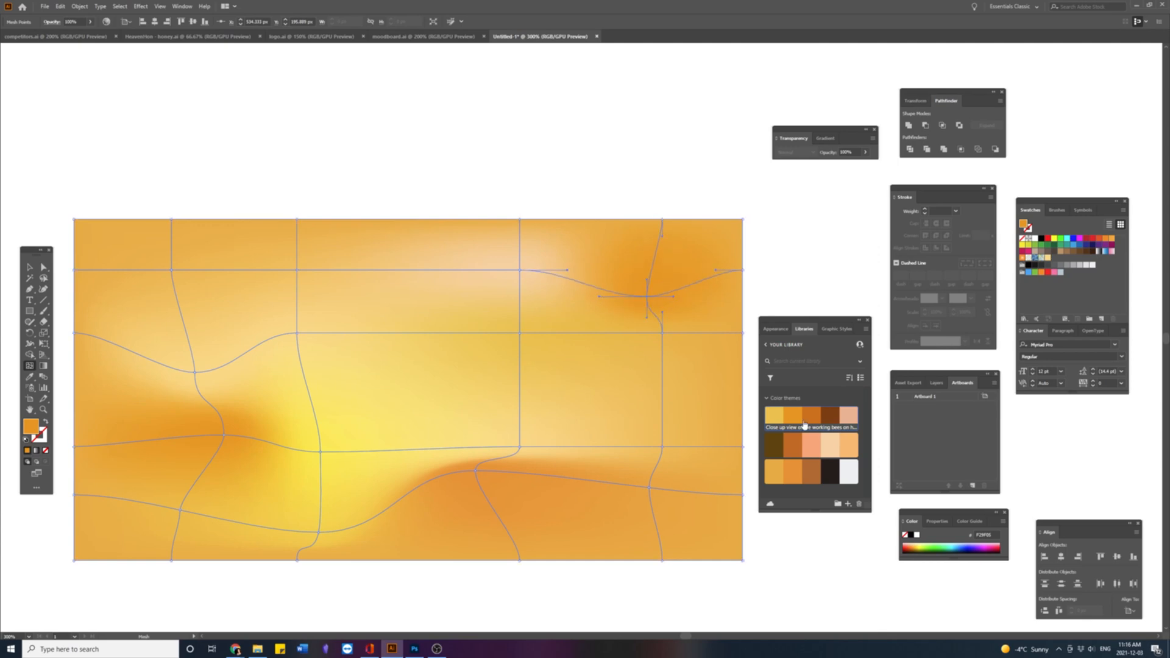
pyautogui.click(1049, 259)
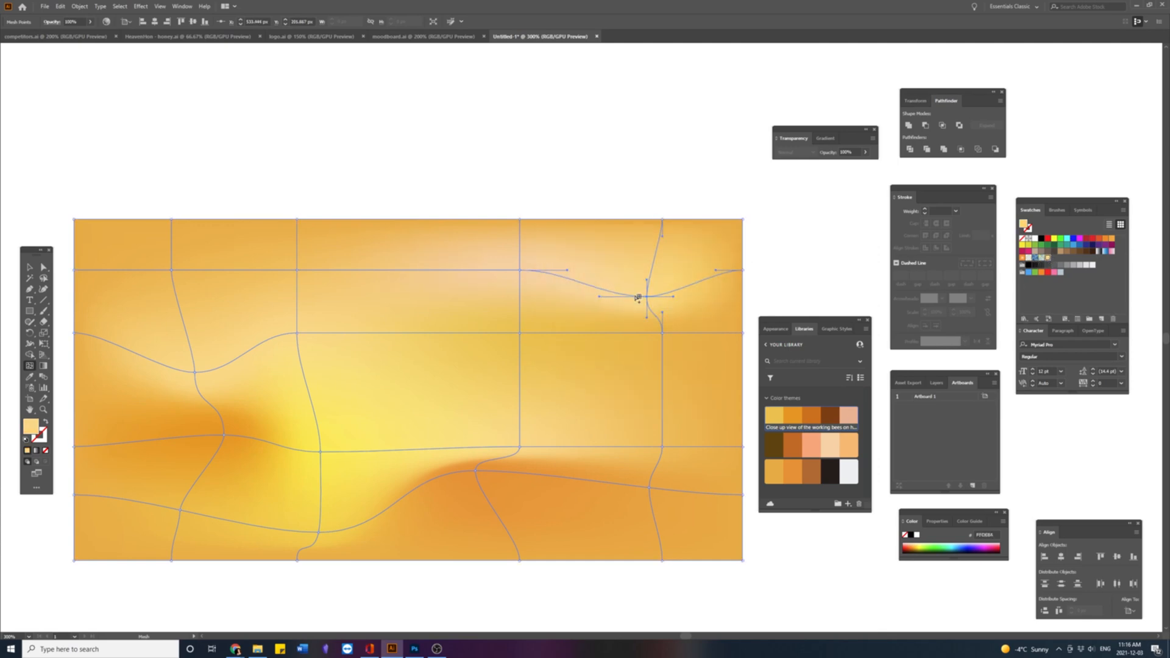
pyautogui.doubleClick(28, 427)
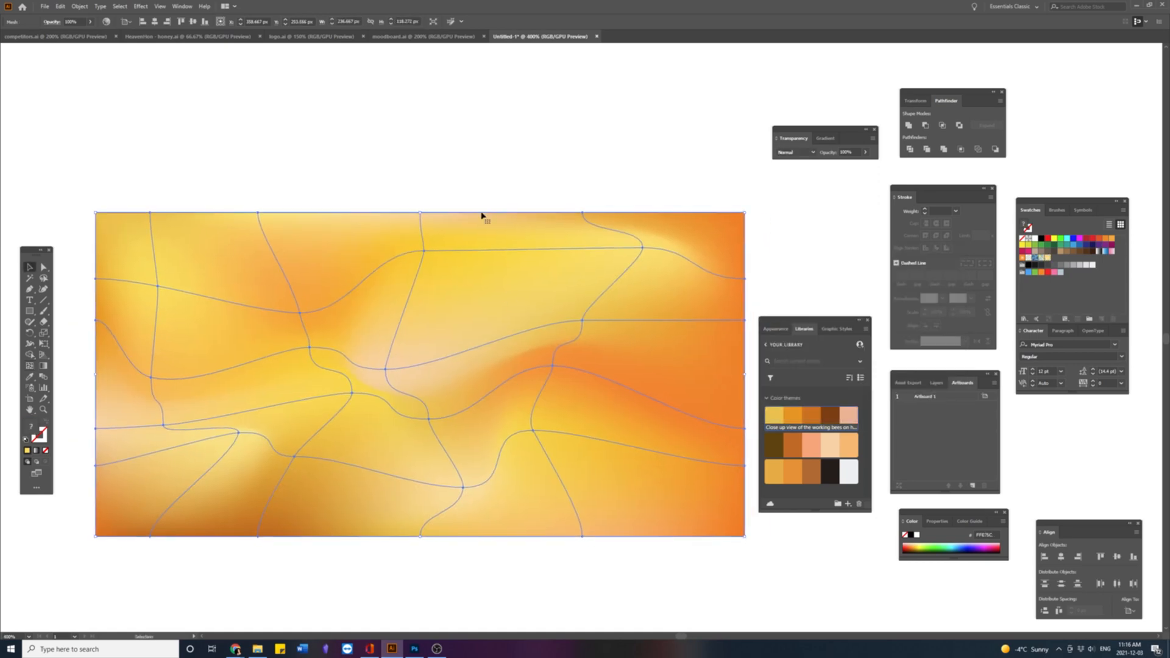
# Step: Lock the gradient mesh background and place copies of the logo and the label text lines on it
pyautogui.click(421, 190)
pyautogui.moveTo(412, 376); pyautogui.dragTo(455, 394)
pyautogui.scroll(-1, 447, 414)
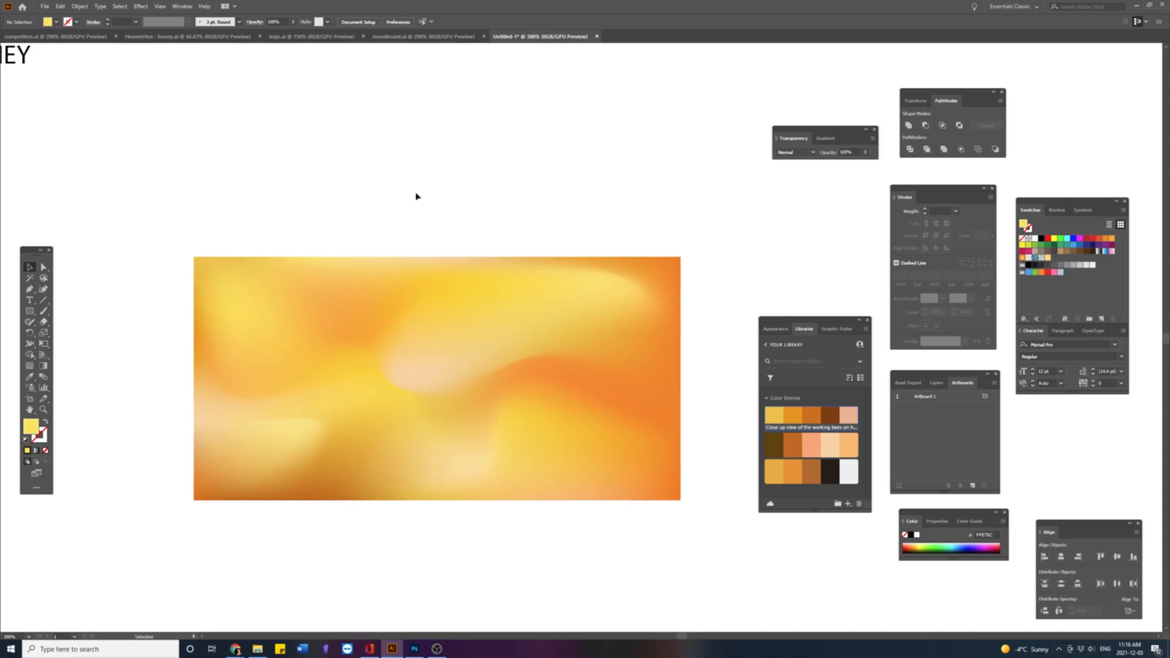
pyautogui.scroll(-1, 466, 318)
pyautogui.moveTo(69, 126); pyautogui.dragTo(461, 376)
pyautogui.moveTo(250, 149); pyautogui.dragTo(471, 490)
pyautogui.click(487, 375)
pyautogui.hotkey('ctrl', '2')
pyautogui.moveTo(478, 373); pyautogui.dragTo(90, 144)
pyautogui.scroll(1, 518, 435)
# Step: Set the 100% PURE RAW HONEY line in the Chequers-Bold font and move it further left
pyautogui.click(476, 396)
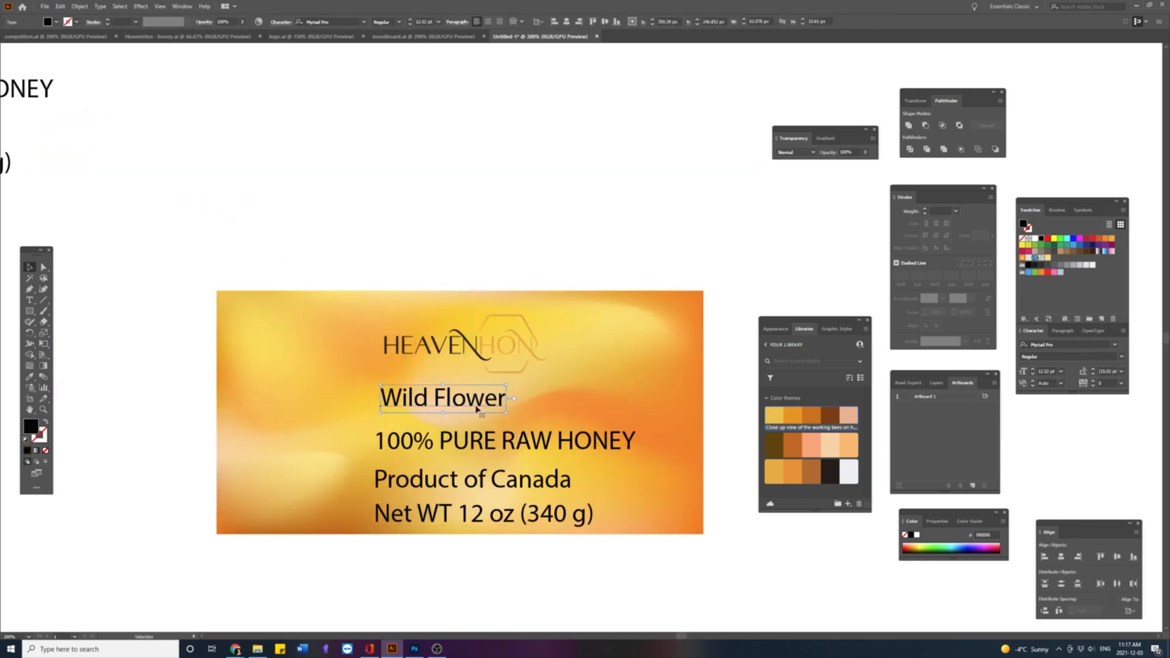
pyautogui.click(289, 120)
pyautogui.click(566, 437)
pyautogui.click(342, 22)
pyautogui.write('Chequers-Bold')
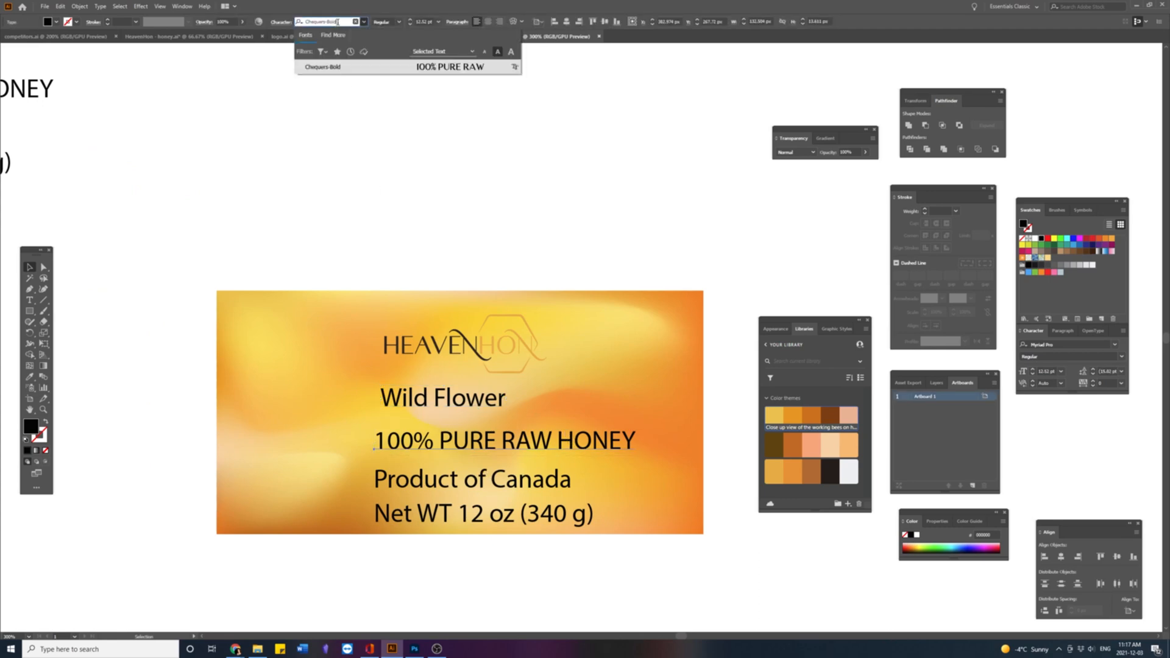
pyautogui.press('Return')
pyautogui.click(491, 112)
pyautogui.moveTo(550, 444); pyautogui.dragTo(487, 443)
# Step: Colour all the text lines on the label white
pyautogui.keyDown('shift'); pyautogui.click(463, 404); pyautogui.keyUp('shift')
pyautogui.keyDown('shift'); pyautogui.click(470, 512); pyautogui.keyUp('shift')
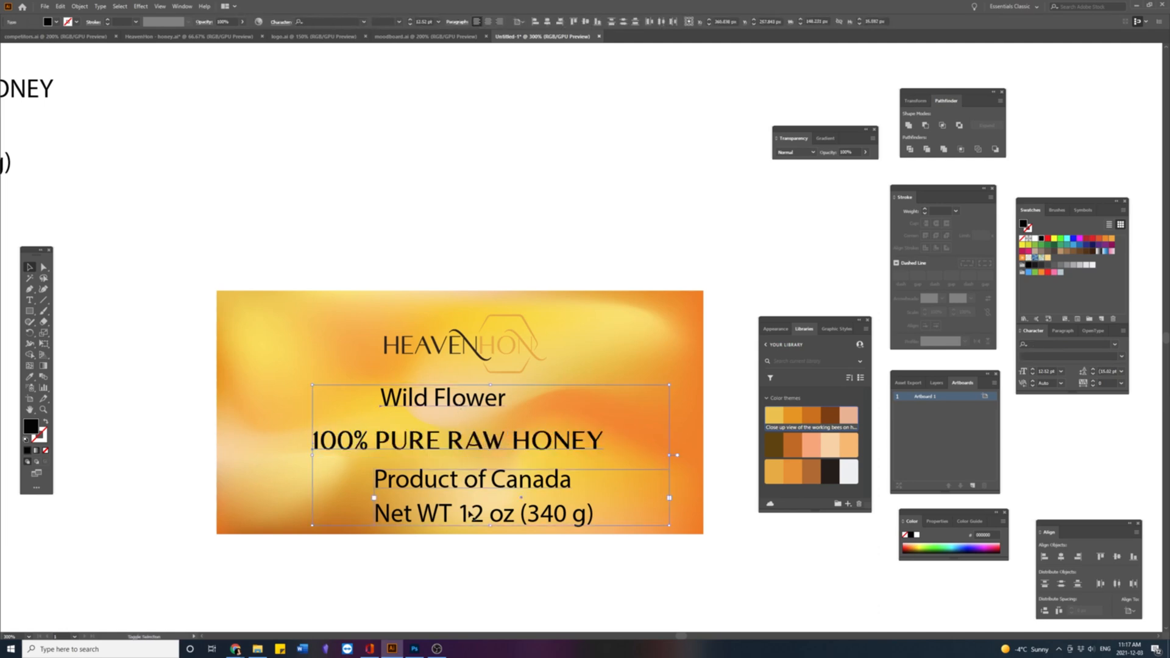
pyautogui.click(1034, 240)
# Step: Move the logo up and draw a white hexagon behind it over the label's upper edge, about 90 px wide and stretched to 76 px high
pyautogui.click(509, 344)
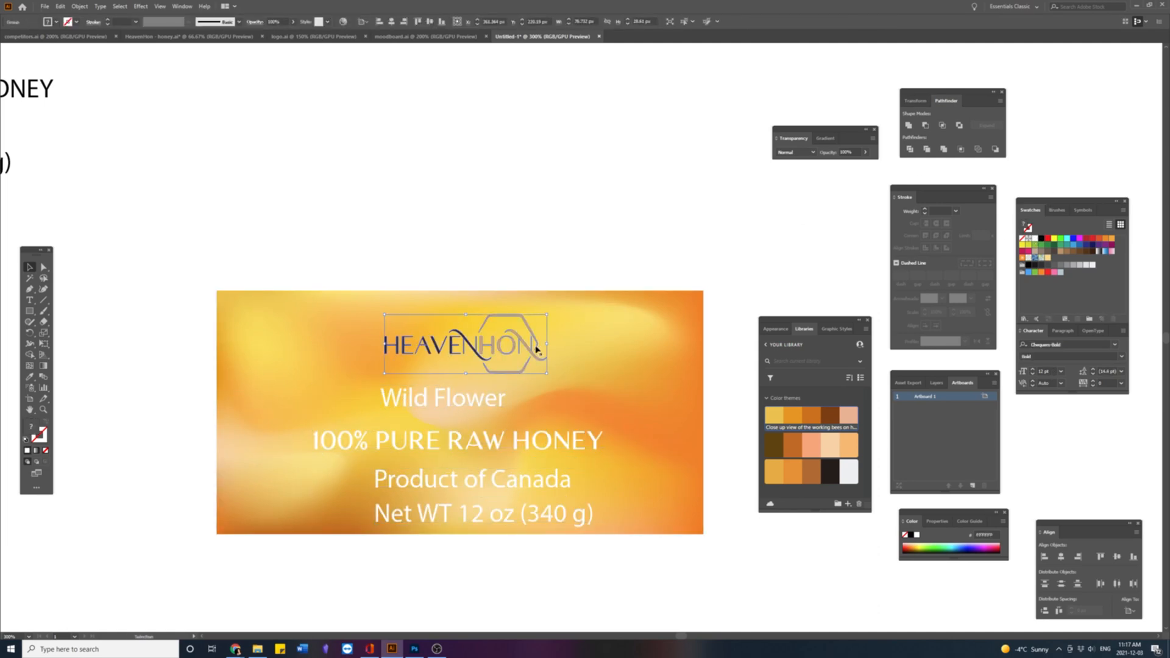
pyautogui.moveTo(511, 345); pyautogui.dragTo(504, 326)
pyautogui.moveTo(31, 312); pyautogui.dragTo(72, 335)
pyautogui.moveTo(487, 328); pyautogui.dragTo(407, 324)
pyautogui.moveTo(30, 312); pyautogui.dragTo(72, 344)
pyautogui.moveTo(293, 257)
pyautogui.mouseDown()
pyautogui.moveTo(365, 257)
pyautogui.moveTo(467, 290)
pyautogui.moveTo(430, 299)
pyautogui.moveTo(469, 283)
pyautogui.mouseUp()
pyautogui.hotkey('ctrl', '[')
pyautogui.click(511, 301)
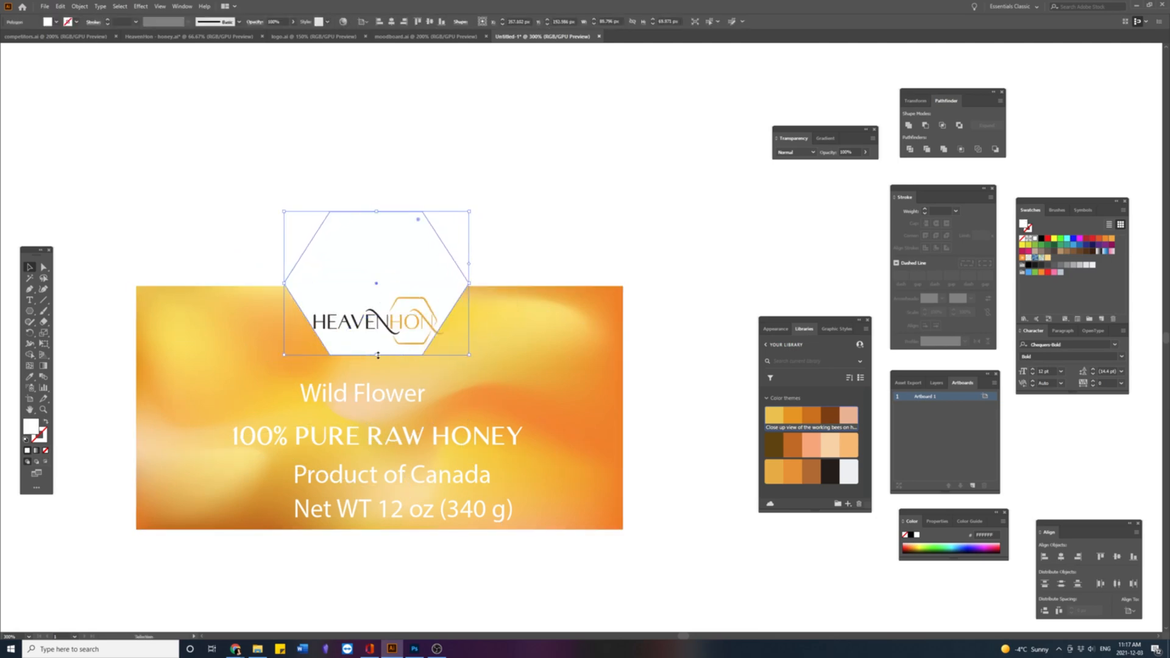
pyautogui.moveTo(382, 357); pyautogui.dragTo(382, 369)
# Step: Fill the hexagon with the pale peach of the honey wheat theme, lighten it to FFE9D2, and shift its hue to a pale cream yellow
pyautogui.click(833, 450)
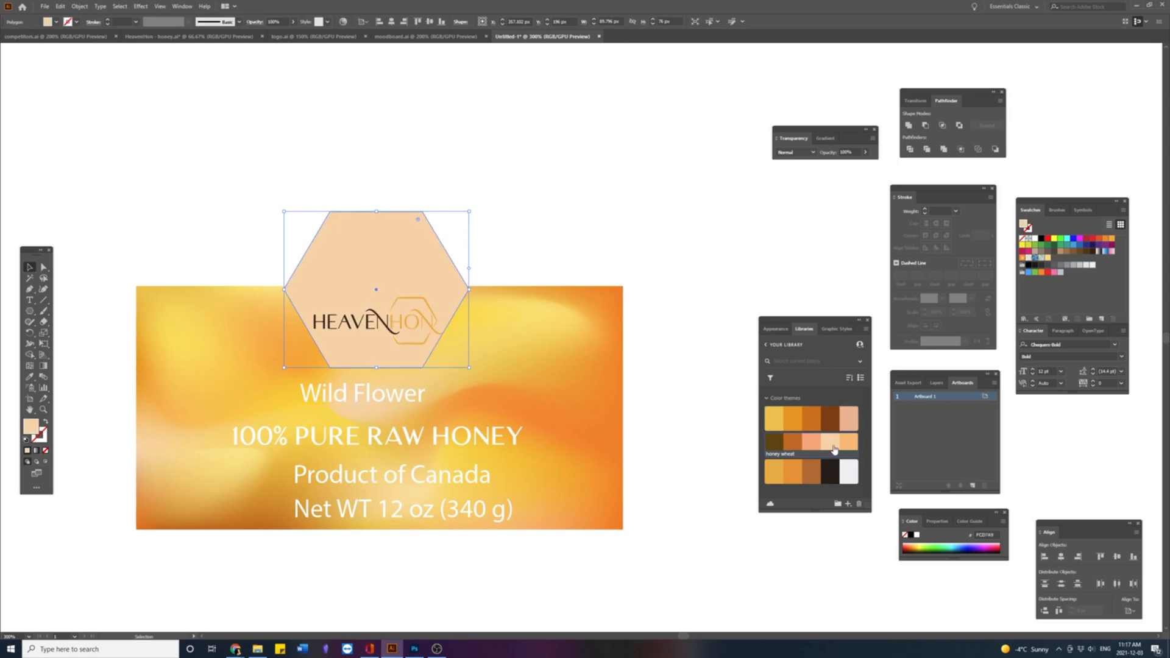
pyautogui.doubleClick(30, 427)
pyautogui.click(740, 280)
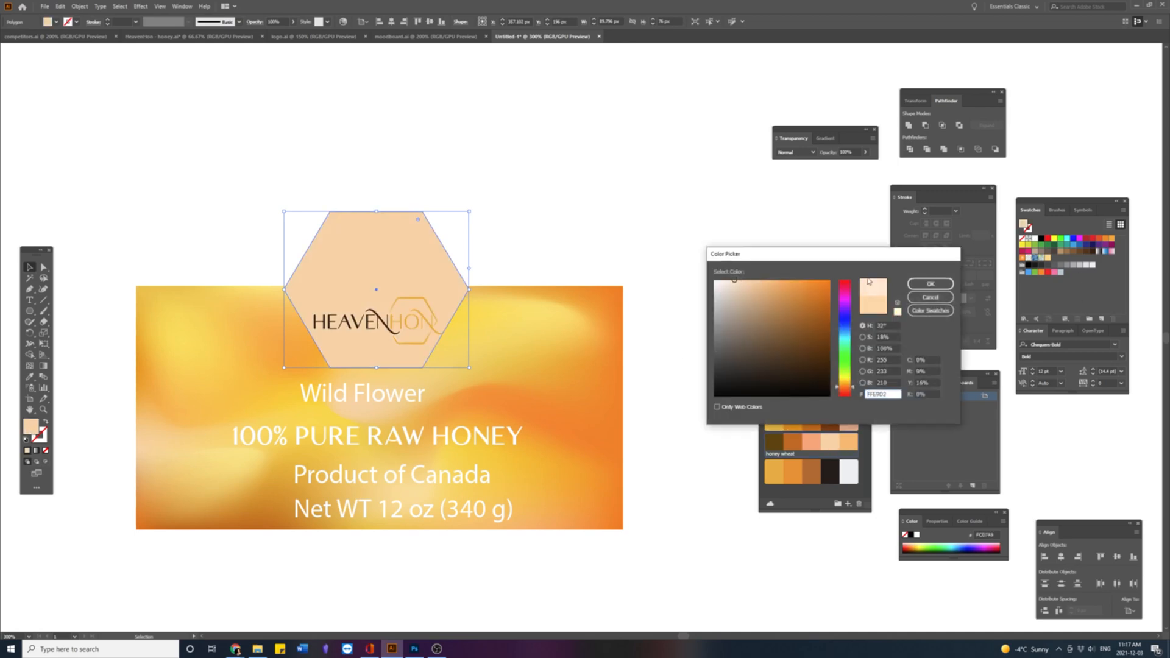
pyautogui.click(917, 284)
pyautogui.doubleClick(34, 426)
pyautogui.moveTo(847, 388); pyautogui.dragTo(848, 381)
pyautogui.click(931, 285)
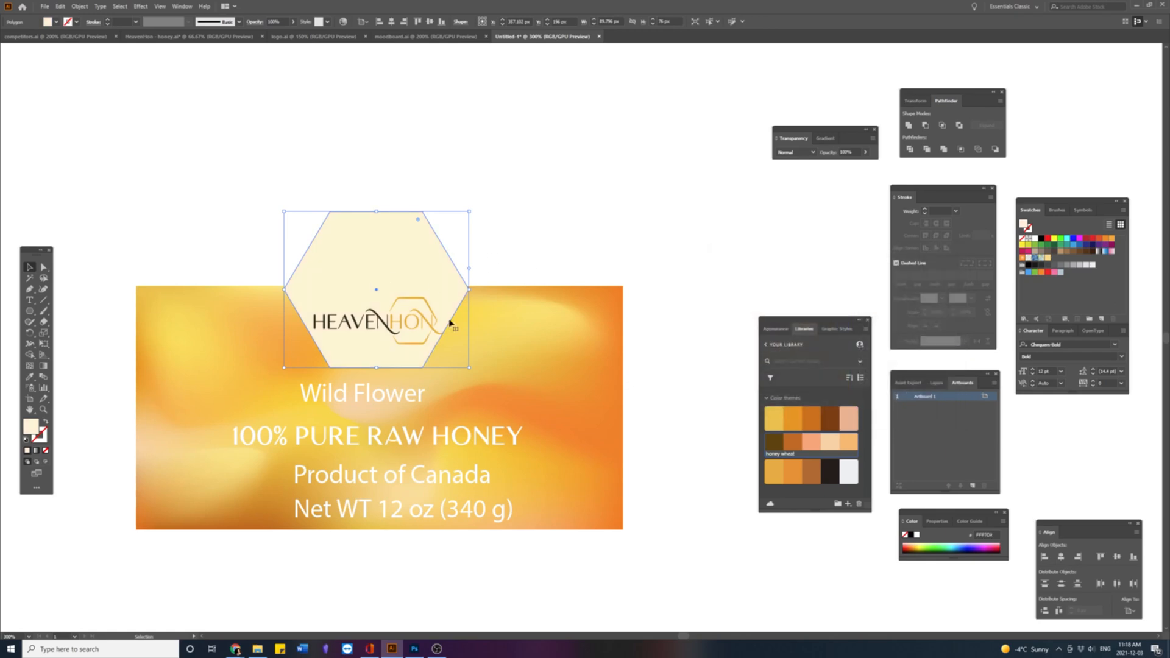
# Step: Widen the cream hexagon slightly and re-centre it behind the logo
pyautogui.moveTo(370, 262); pyautogui.dragTo(368, 261)
pyautogui.moveTo(466, 288); pyautogui.dragTo(478, 289)
pyautogui.moveTo(456, 289); pyautogui.dragTo(452, 285)
# Step: Cut off the part of the cream hexagon above the label using an overlapping rectangle and the Shape Builder tool
pyautogui.moveTo(30, 311); pyautogui.dragTo(54, 315)
pyautogui.moveTo(222, 199); pyautogui.dragTo(505, 282)
pyautogui.press('v')
pyautogui.moveTo(366, 198); pyautogui.dragTo(395, 238)
pyautogui.click(30, 355)
pyautogui.moveTo(169, 153)
pyautogui.mouseDown()
pyautogui.moveTo(443, 238)
pyautogui.moveTo(408, 235)
pyautogui.mouseUp()
pyautogui.click(29, 267)
pyautogui.click(393, 257)
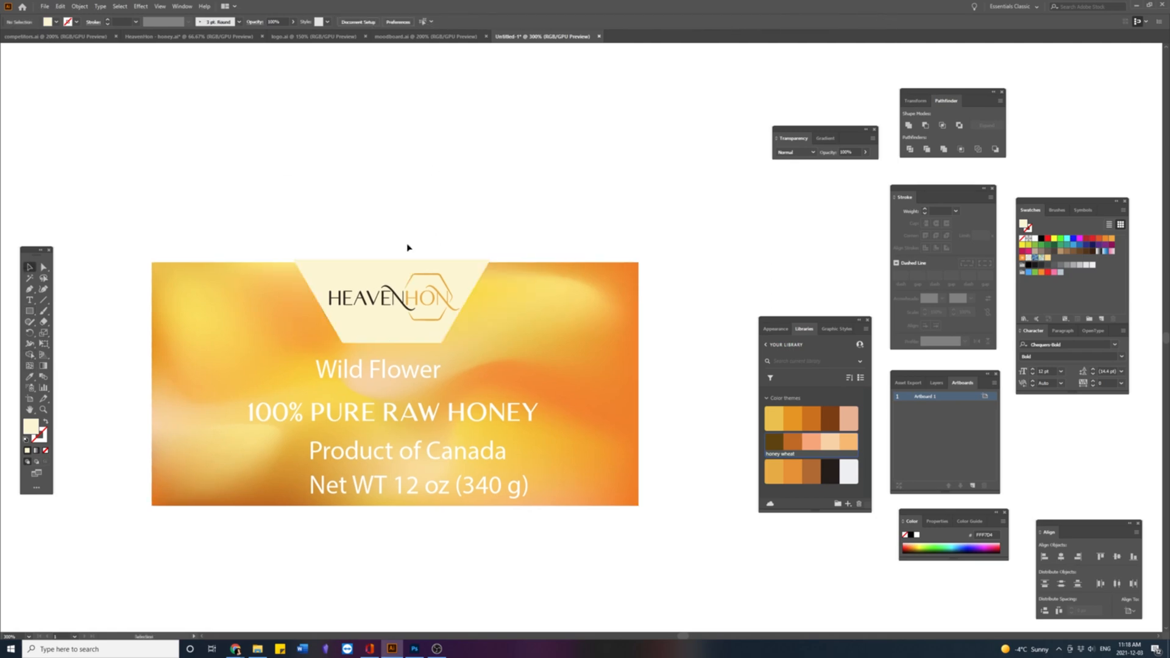
# Step: Centre WILD FLOWER above the product line and delete HONEY from the 100% PURE RAW text
pyautogui.moveTo(380, 375); pyautogui.dragTo(449, 378)
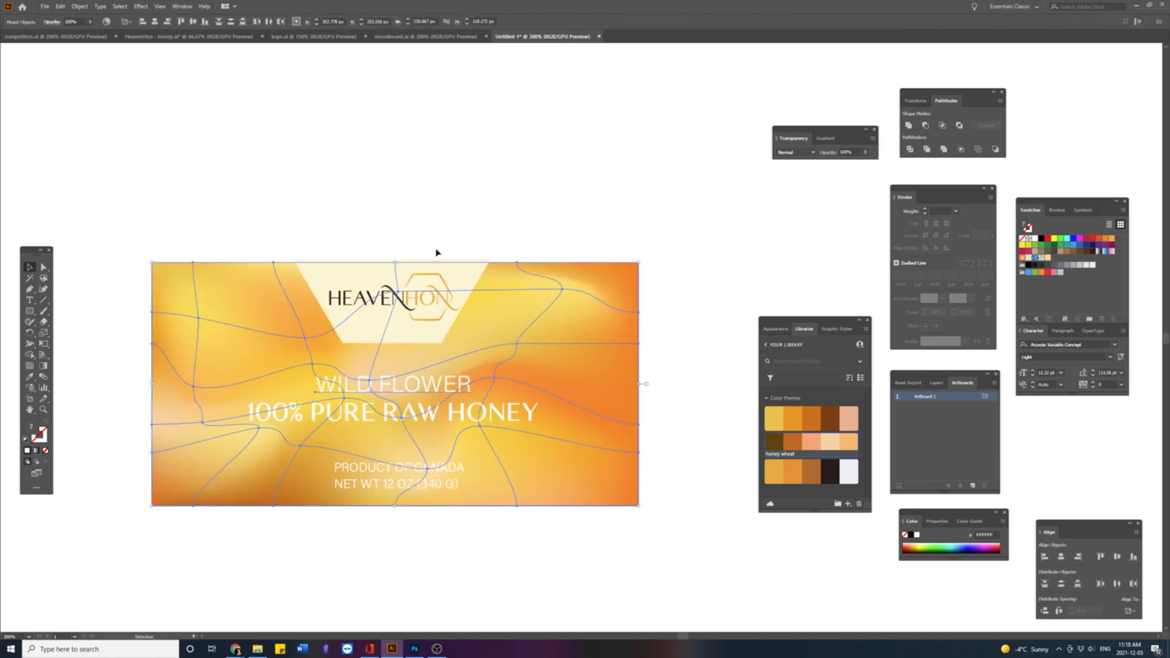
pyautogui.moveTo(475, 385); pyautogui.dragTo(467, 385)
pyautogui.click(523, 413)
pyautogui.press('t')
pyautogui.click(541, 415)
pyautogui.press('BackSpace')
pyautogui.press('BackSpace')
pyautogui.press('BackSpace')
pyautogui.press('BackSpace')
pyautogui.press('BackSpace')
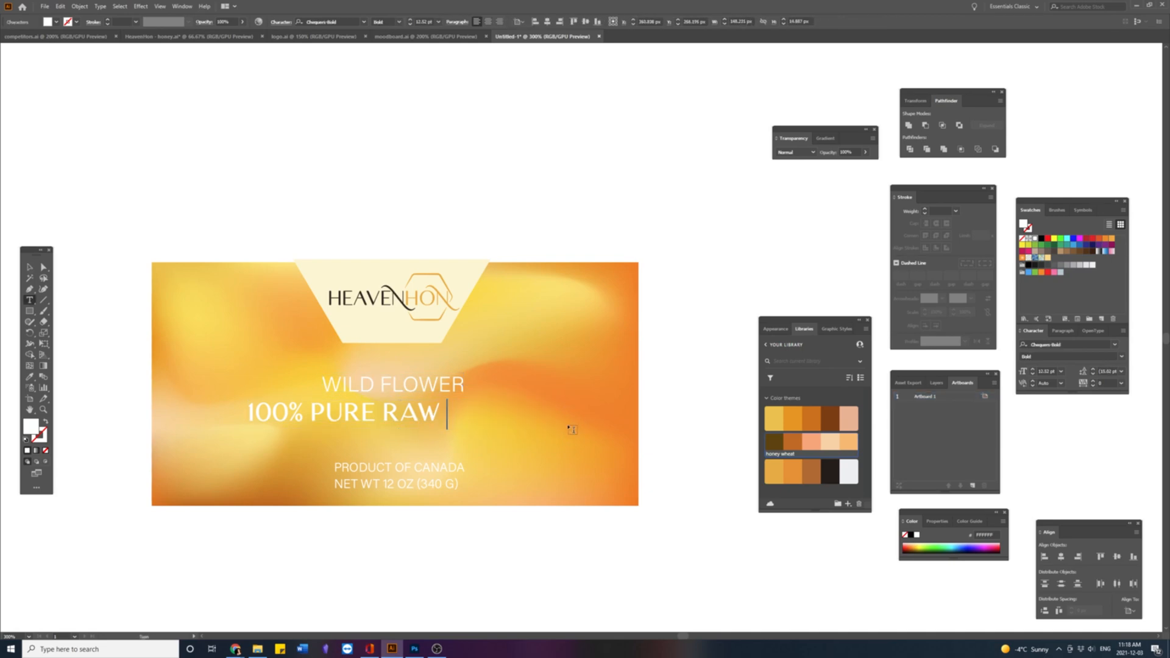
# Step: Set HONEY as its own text line below 100% PURE RAW and adjust the placement of the title lines together
pyautogui.write('HONEY')
pyautogui.press('Escape')
pyautogui.moveTo(450, 445)
pyautogui.mouseDown()
pyautogui.moveTo(419, 415)
pyautogui.moveTo(450, 415)
pyautogui.moveTo(450, 392)
pyautogui.moveTo(429, 391)
pyautogui.moveTo(462, 427)
pyautogui.mouseUp()
pyautogui.doubleClick(440, 450)
pyautogui.press('BackSpace')
pyautogui.press('Escape')
pyautogui.click(402, 409)
pyautogui.keyDown('shift'); pyautogui.click(413, 416); pyautogui.keyUp('shift')
pyautogui.keyDown('shift'); pyautogui.click(403, 443); pyautogui.keyUp('shift')
pyautogui.moveTo(454, 434); pyautogui.dragTo(457, 431)
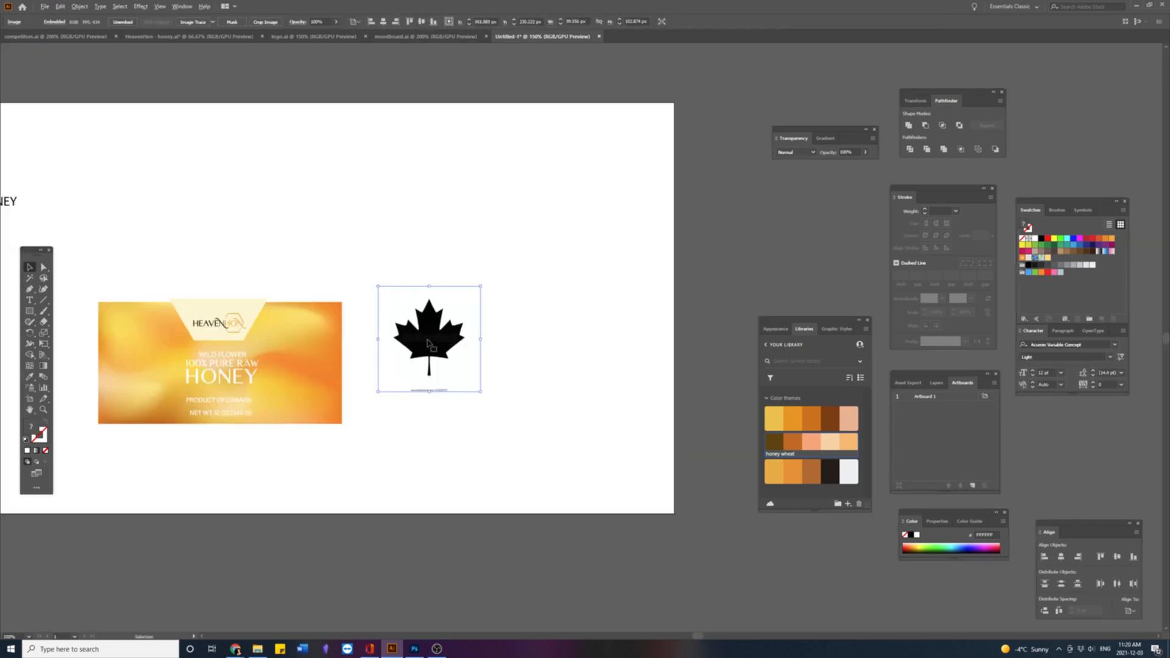
# Step: Convert the maple leaf image to vector shapes, ungroup them, and remove the background and the leaf's stem
pyautogui.click(79, 6)
pyautogui.rightClick(435, 306)
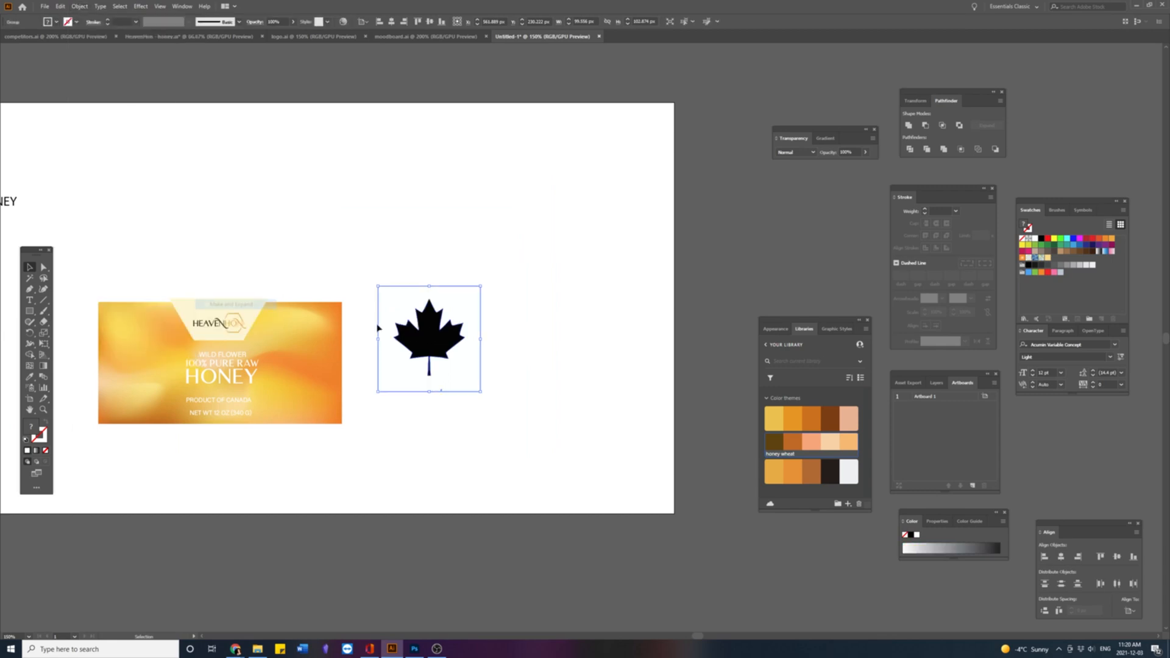
pyautogui.click(472, 386)
pyautogui.scroll(4, 414, 384)
pyautogui.hotkey('shift', '`')
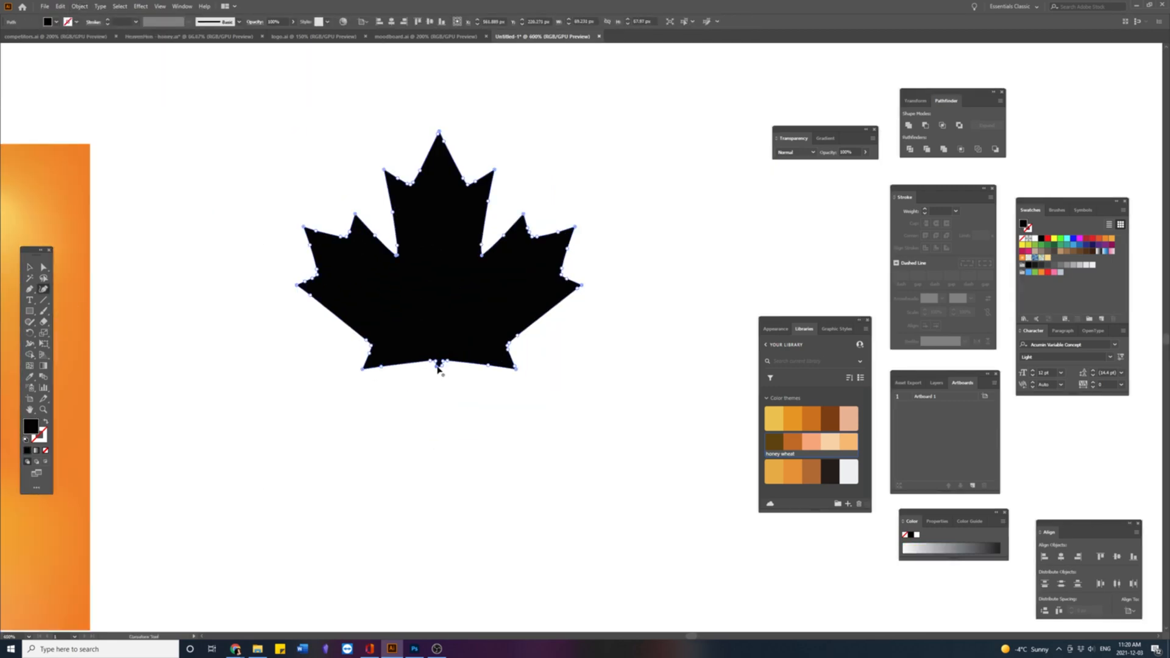
# Step: Scale the maple leaf down to text height, colour it white, and place it slightly tilted after PRODUCT OF CANADA
pyautogui.click(29, 267)
pyautogui.scroll(-2, 423, 395)
pyautogui.moveTo(425, 397); pyautogui.dragTo(681, 394)
pyautogui.moveTo(659, 338); pyautogui.dragTo(367, 469)
pyautogui.moveTo(468, 393); pyautogui.dragTo(307, 442)
pyautogui.click(1034, 240)
pyautogui.scroll(2, 380, 479)
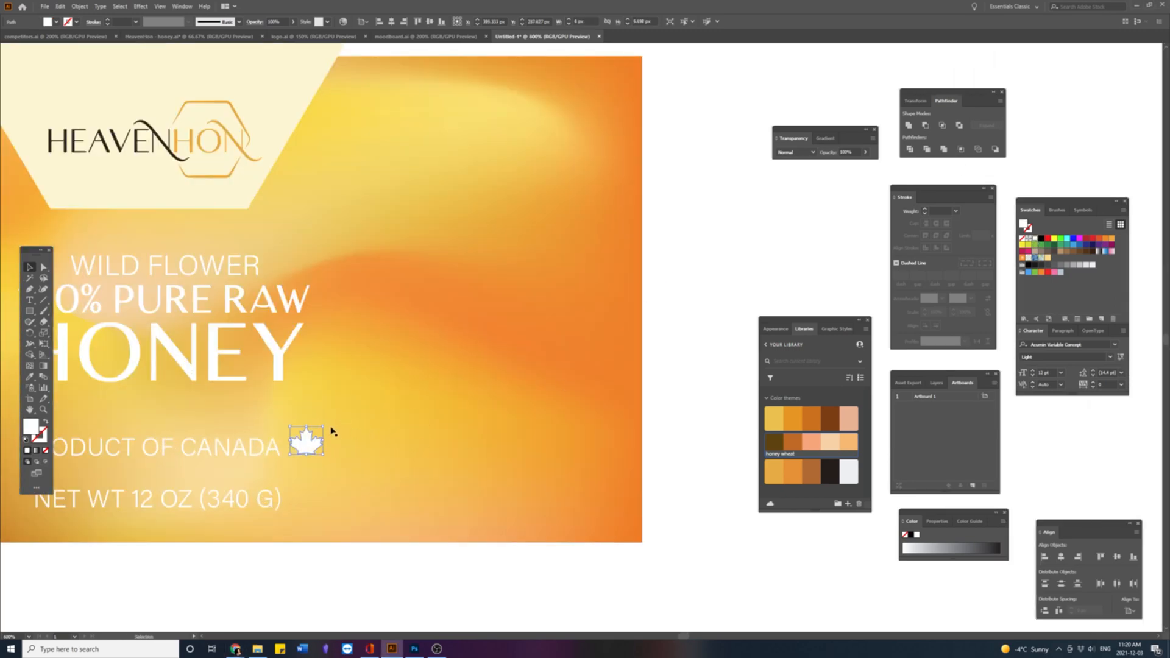
pyautogui.moveTo(326, 422); pyautogui.dragTo(315, 437)
pyautogui.moveTo(335, 443); pyautogui.dragTo(567, 457)
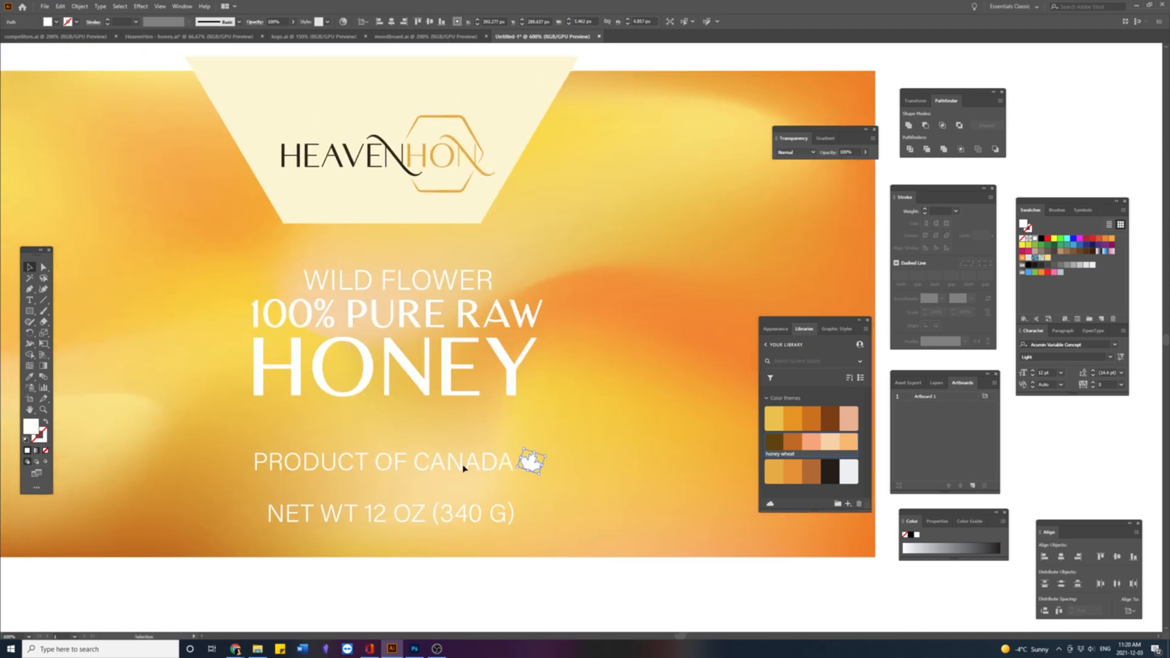
# Step: Draw a white horizontal divider line beneath HONEY and adjust its stroke weight
pyautogui.press('\\')
pyautogui.moveTo(248, 423); pyautogui.dragTo(536, 423)
pyautogui.press('v')
pyautogui.click(107, 24)
pyautogui.click(470, 574)
# Step: Scale down PRODUCT OF CANADA together with its leaf, re-centre it, and scale down NET WT 12 OZ (340 G)
pyautogui.click(497, 466)
pyautogui.keyDown('shift'); pyautogui.click(534, 464); pyautogui.keyUp('shift')
pyautogui.moveTo(541, 477); pyautogui.dragTo(516, 474)
pyautogui.moveTo(440, 464); pyautogui.dragTo(441, 466)
pyautogui.click(440, 517)
pyautogui.moveTo(524, 526); pyautogui.dragTo(477, 521)
pyautogui.click(451, 570)
pyautogui.scroll(-1, 441, 541)
# Step: Draw a hexagon about 76 by 66 px over the label's lower-left corner, with no fill and a pale yellow stroke
pyautogui.click(34, 314)
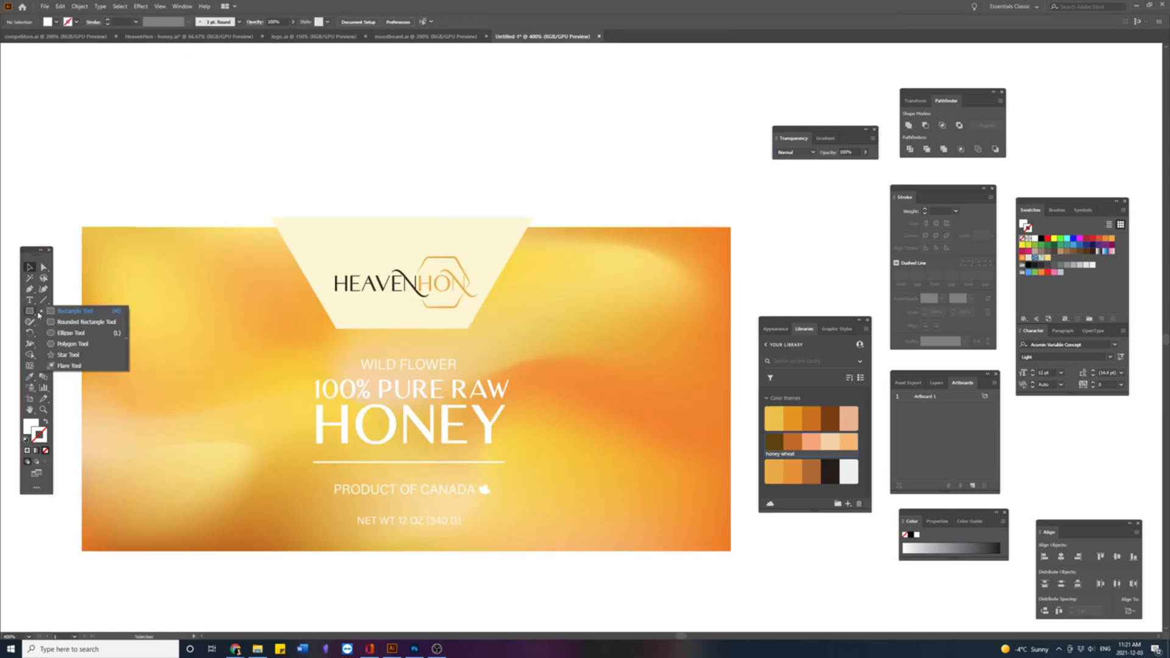
pyautogui.click(57, 346)
pyautogui.moveTo(151, 395); pyautogui.dragTo(237, 432)
pyautogui.press('v')
pyautogui.hotkey('shift', 'x')
pyautogui.click(144, 480)
pyautogui.click(140, 475)
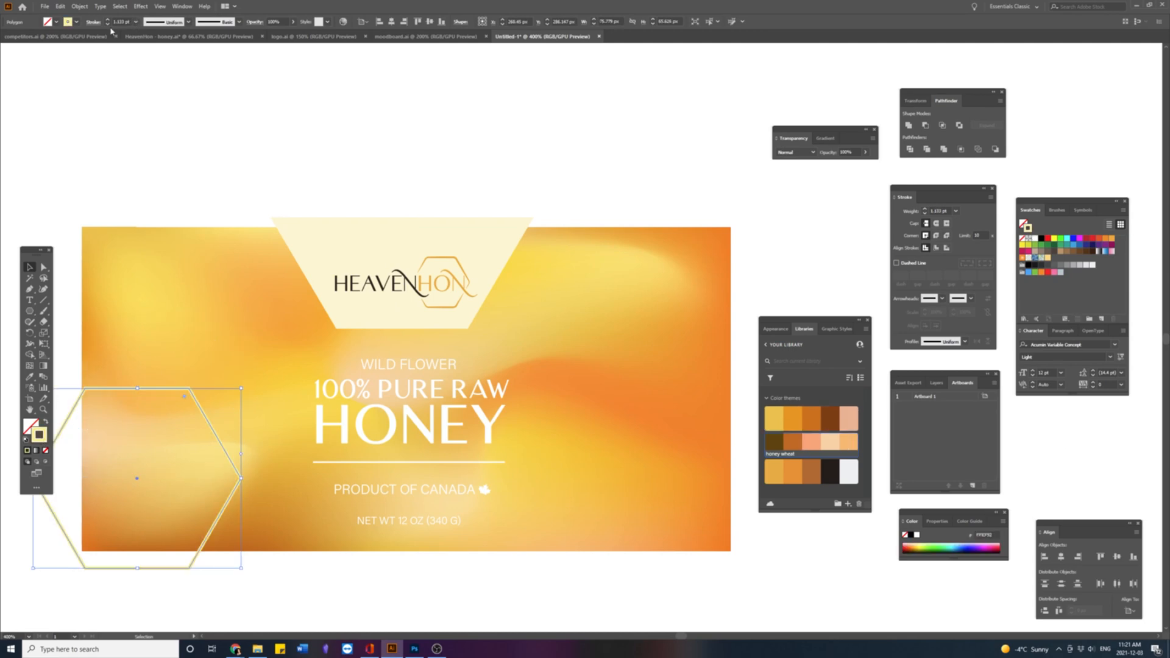
# Step: Apply a tapered width profile to the hexagon's stroke and move the hexagon slightly to the right
pyautogui.click(185, 23)
pyautogui.click(170, 50)
pyautogui.click(201, 89)
pyautogui.moveTo(219, 517); pyautogui.dragTo(268, 510)
# Step: Place a copy of the outlined hexagon over the logo panel and rotate it about 240°
pyautogui.moveTo(267, 510); pyautogui.dragTo(463, 288)
pyautogui.moveTo(489, 157); pyautogui.dragTo(514, 296)
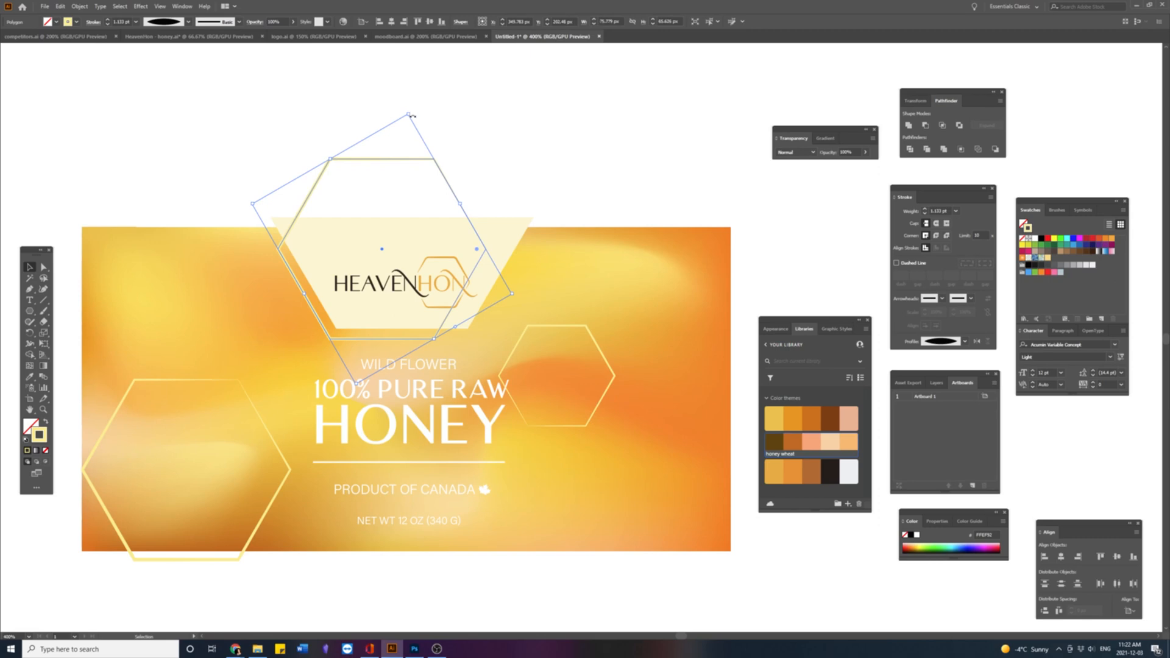
pyautogui.moveTo(412, 114); pyautogui.dragTo(486, 214)
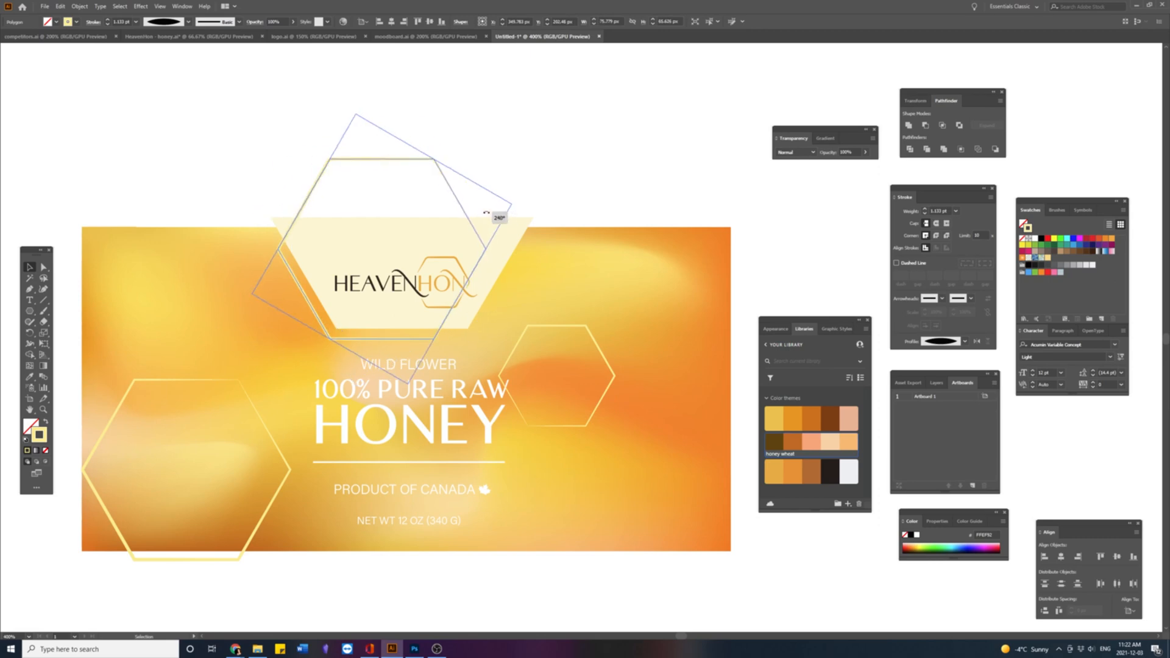
pyautogui.click(578, 159)
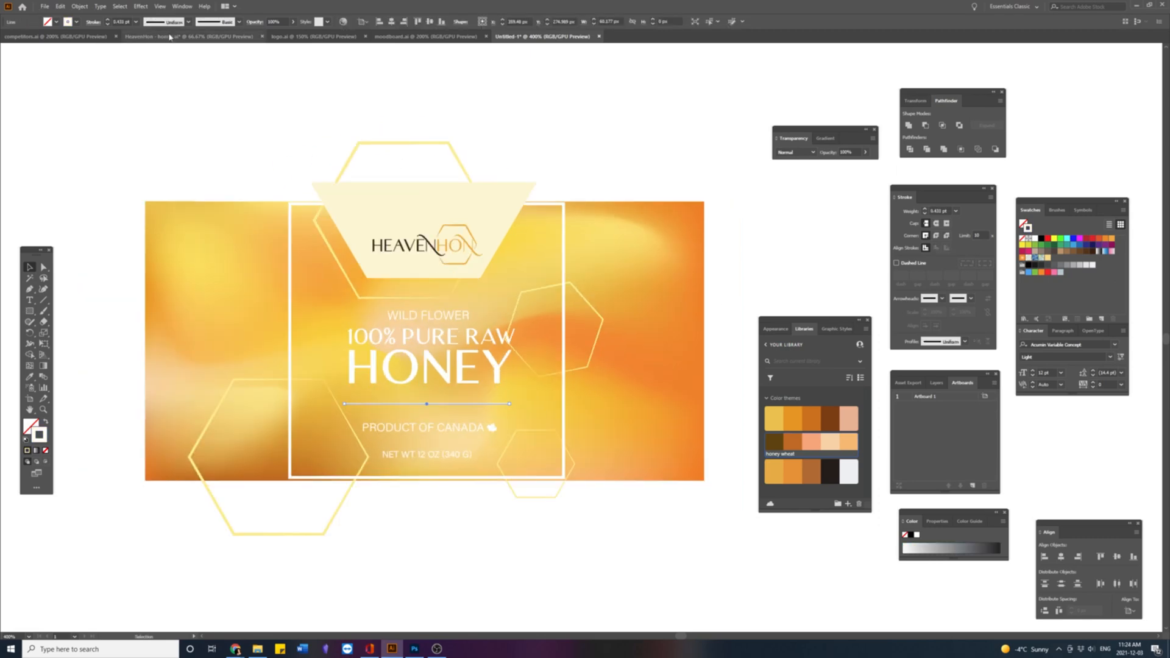
# Step: Undo the misplaced move of the label artwork and duplicate the whole label design to the right of the original
pyautogui.hotkey('ctrl', '-')
pyautogui.click(539, 292)
pyautogui.moveTo(539, 291); pyautogui.dragTo(417, 296)
pyautogui.moveTo(534, 266); pyautogui.dragTo(357, 290)
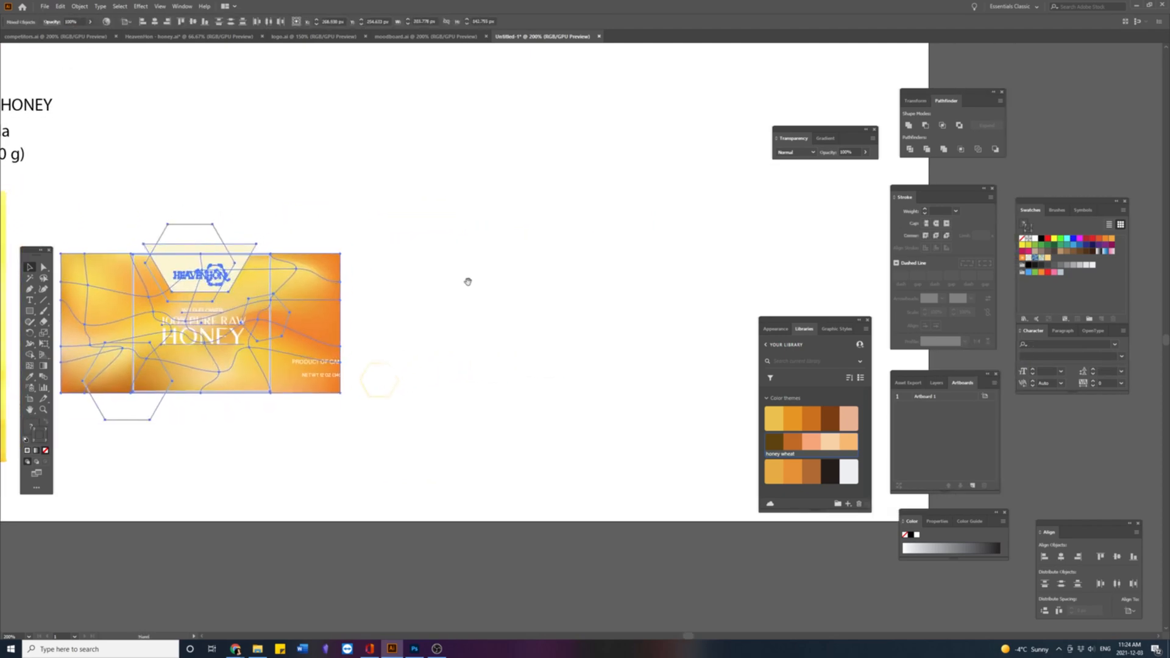
pyautogui.hotkey('ctrl', 'z')
pyautogui.moveTo(600, 210); pyautogui.dragTo(206, 431)
pyautogui.moveTo(425, 324); pyautogui.dragTo(701, 338)
pyautogui.click(670, 195)
pyautogui.scroll(1, 745, 270)
pyautogui.moveTo(662, 267); pyautogui.dragTo(538, 280)
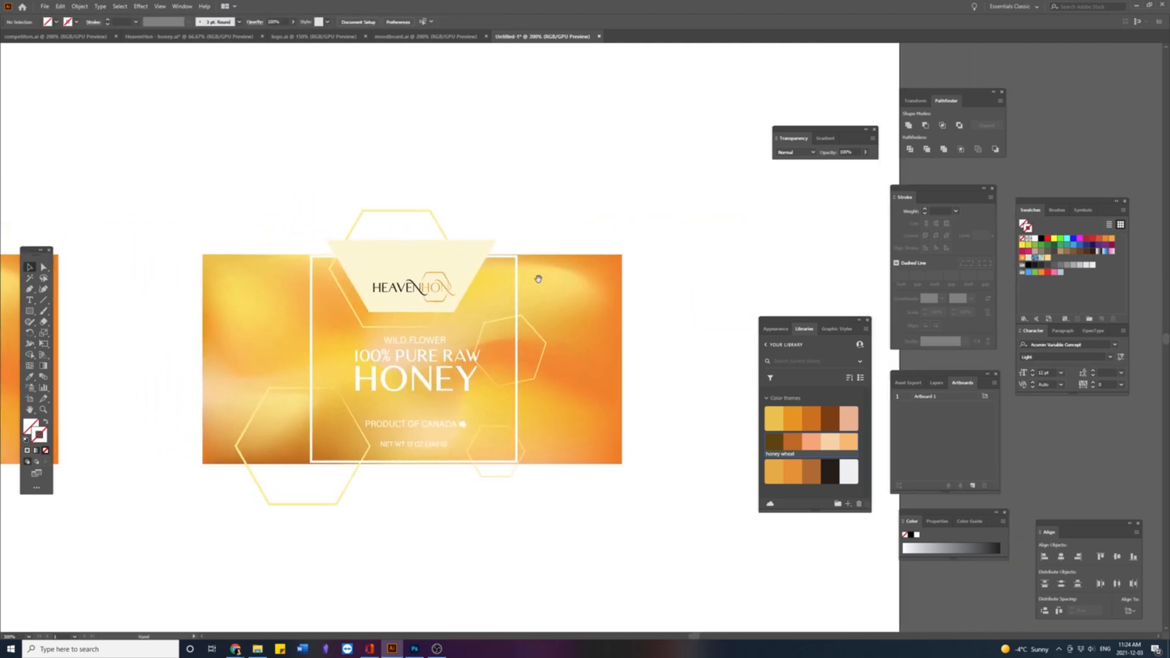
# Step: Delete the white frame and the cream panel behind the logo from the duplicated label
pyautogui.scroll(1, 464, 349)
pyautogui.click(535, 335)
pyautogui.press('Delete')
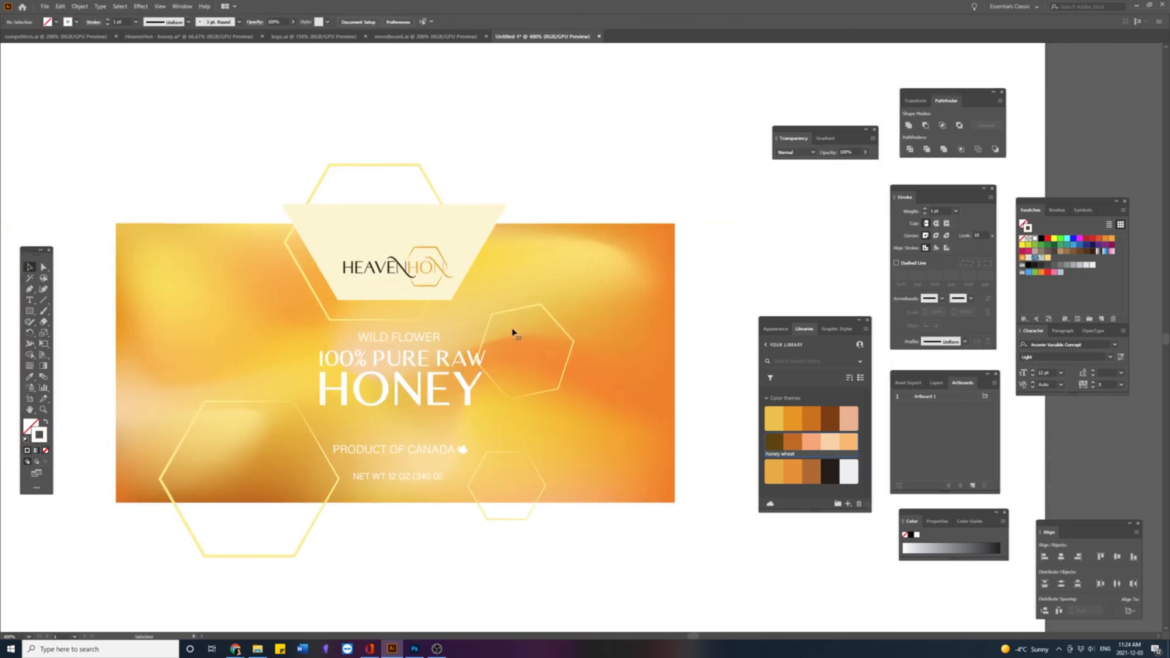
pyautogui.moveTo(404, 277)
pyautogui.mouseDown()
pyautogui.moveTo(299, 366)
pyautogui.moveTo(393, 279)
pyautogui.mouseUp()
pyautogui.press('Delete')
# Step: Recolour the duplicate's logo white, rotate it to read vertically, enlarge it, and place it beside the text on the left
pyautogui.click(399, 263)
pyautogui.moveTo(459, 242); pyautogui.dragTo(380, 206)
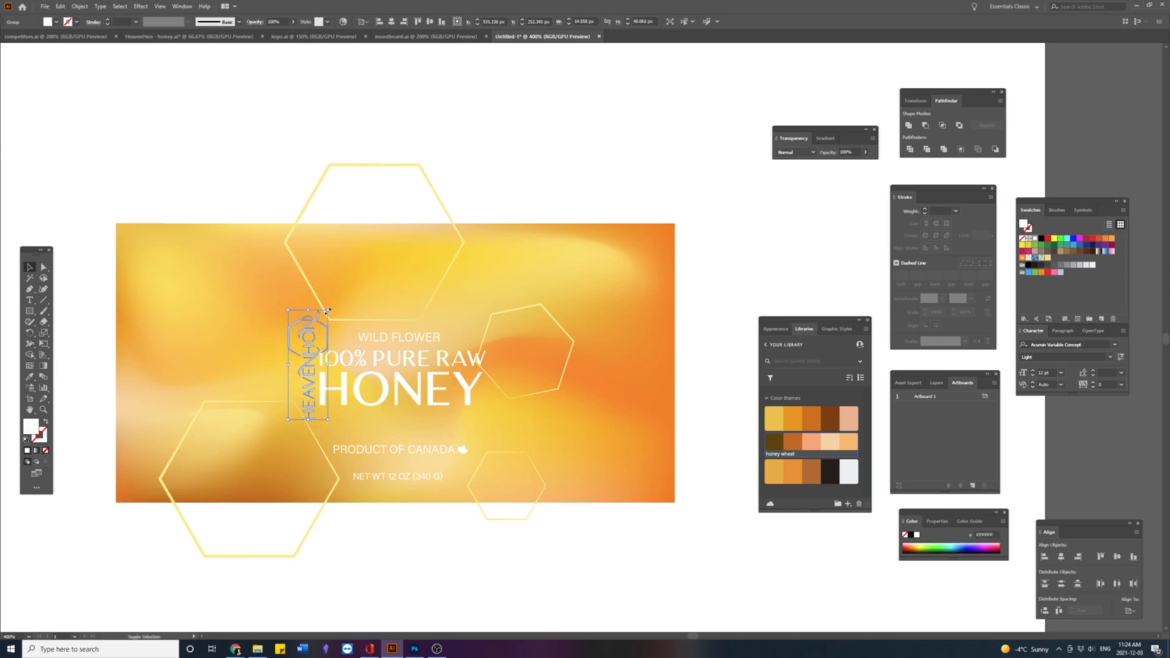
pyautogui.moveTo(328, 310); pyautogui.dragTo(351, 247)
pyautogui.moveTo(322, 321); pyautogui.dragTo(361, 376)
# Step: Move WILD FLOWER, 100% PURE RAW and HONEY right of the vertical logo, scaled down and aligned along their right edge
pyautogui.click(394, 355)
pyautogui.moveTo(417, 387); pyautogui.dragTo(444, 387)
pyautogui.click(447, 420)
pyautogui.moveTo(457, 346); pyautogui.dragTo(427, 336)
pyautogui.click(457, 385)
pyautogui.moveTo(324, 376); pyautogui.dragTo(325, 375)
pyautogui.hotkey('ctrl', 'z')
# Step: Group PRODUCT OF CANADA with its leaf, then align the group and the net weight line under HONEY's right side
pyautogui.moveTo(411, 451); pyautogui.dragTo(448, 424)
pyautogui.hotkey('ctrl', 'z')
pyautogui.keyDown('shift'); pyautogui.click(464, 451); pyautogui.keyUp('shift')
pyautogui.hotkey('ctrl', 'g')
pyautogui.moveTo(368, 435); pyautogui.dragTo(405, 430)
pyautogui.moveTo(400, 477); pyautogui.dragTo(468, 468)
pyautogui.moveTo(512, 462); pyautogui.dragTo(507, 465)
# Step: Shift the duplicate's lower-left hexagon to the right and move its right-hand hexagon up
pyautogui.moveTo(309, 530); pyautogui.dragTo(353, 543)
pyautogui.moveTo(535, 303); pyautogui.dragTo(531, 231)
# Step: Draw a full-height square frame with a white 0.5 pt stroke around the duplicate's central artwork, and move the top hexagon up and left
pyautogui.click(29, 311)
pyautogui.moveTo(242, 223); pyautogui.dragTo(521, 502)
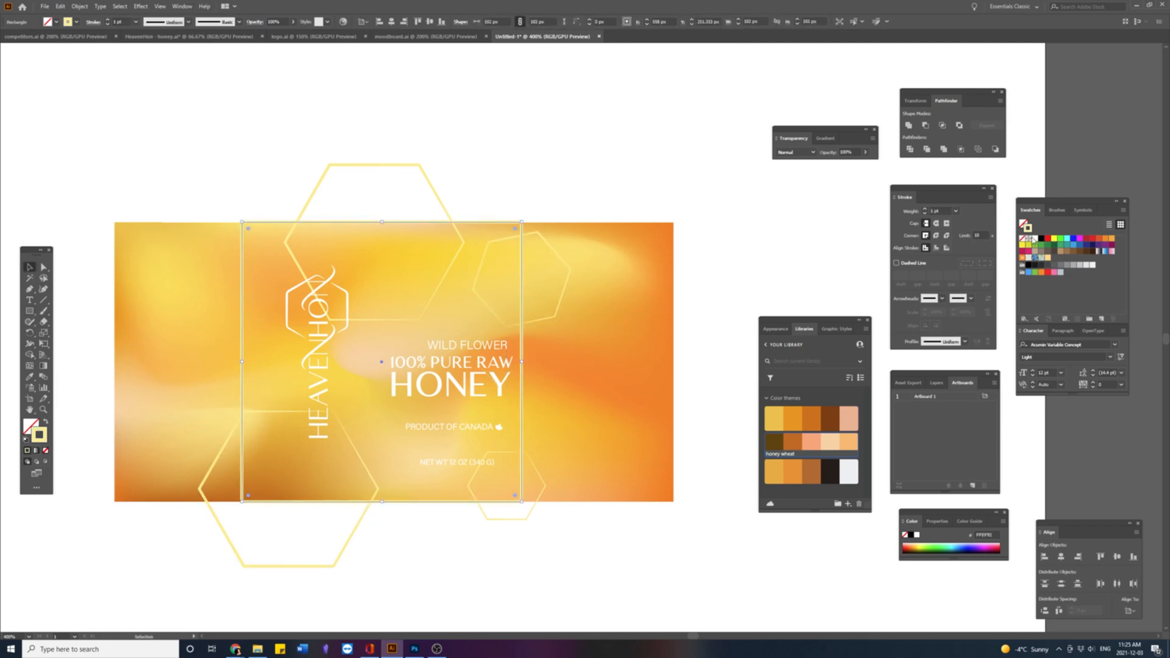
pyautogui.click(1031, 239)
pyautogui.click(106, 25)
pyautogui.click(224, 185)
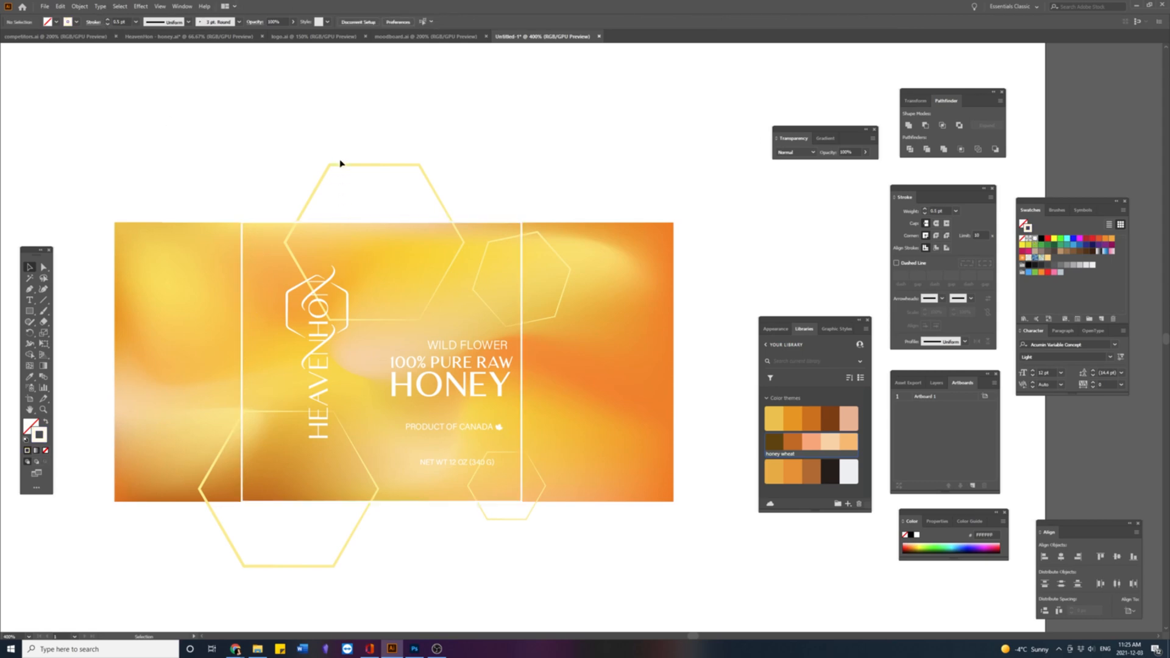
pyautogui.moveTo(341, 167); pyautogui.dragTo(279, 106)
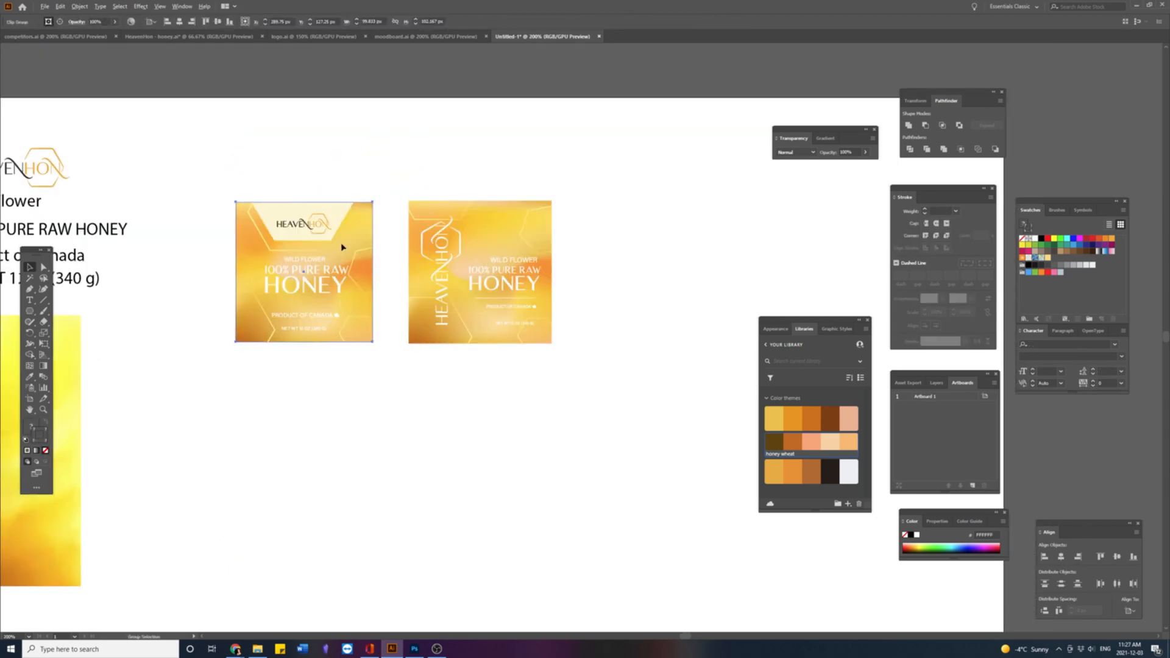
# Step: Duplicate the first label into the empty area below it and release the copy's clipping mask
pyautogui.moveTo(340, 248); pyautogui.dragTo(451, 517)
pyautogui.hotkey('ctrl', '=')
pyautogui.hotkey('ctrl', '=')
pyautogui.hotkey('ctrl', '=')
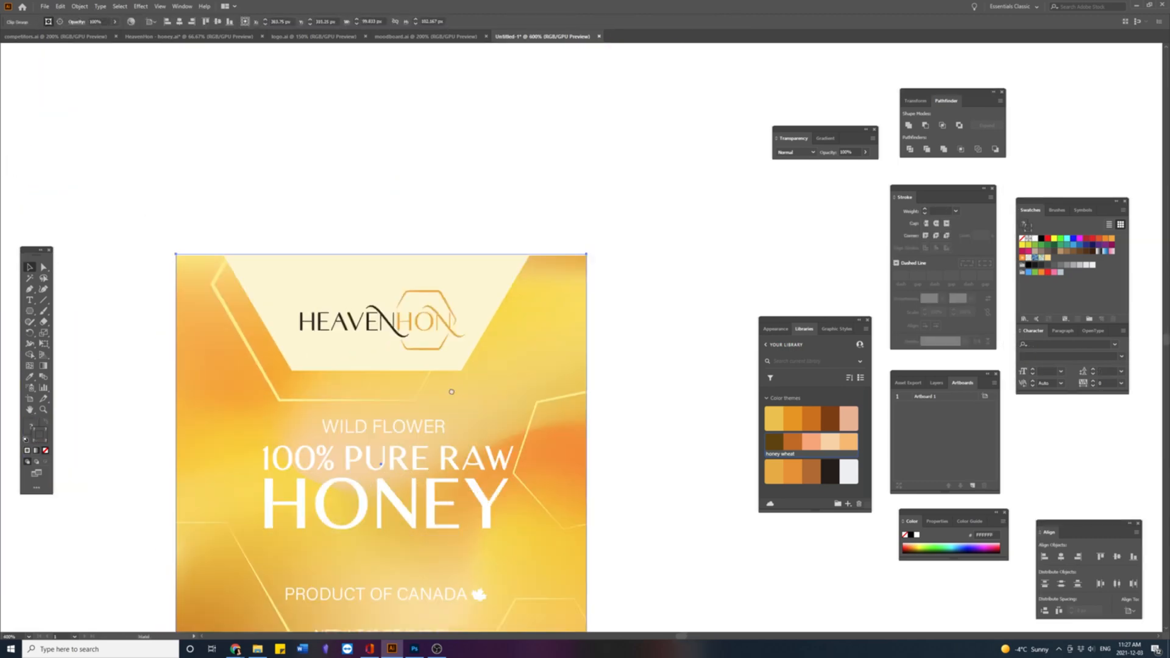
pyautogui.hotkey('ctrl', '-')
pyautogui.rightClick(466, 292)
pyautogui.click(512, 360)
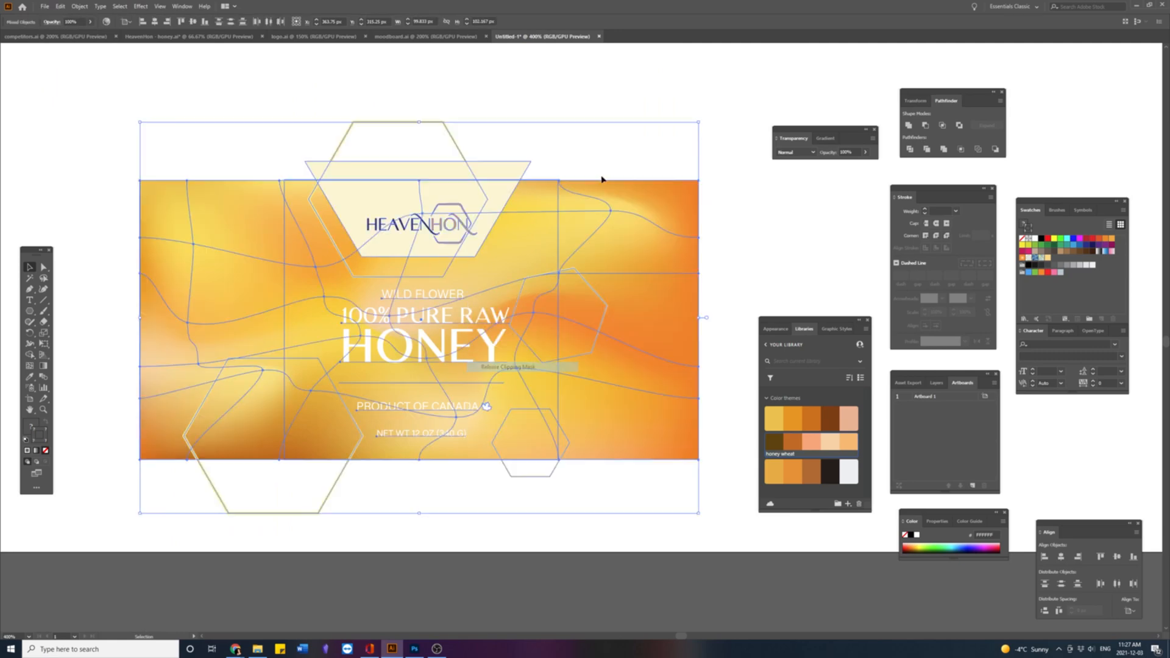
pyautogui.click(581, 136)
# Step: Move the copy's lower-left hexagon up and slightly left, and fill it with a freeform gradient
pyautogui.click(323, 367)
pyautogui.hotkey('ctrl', '=')
pyautogui.scroll(-1, 277, 430)
pyautogui.moveTo(265, 448); pyautogui.dragTo(250, 398)
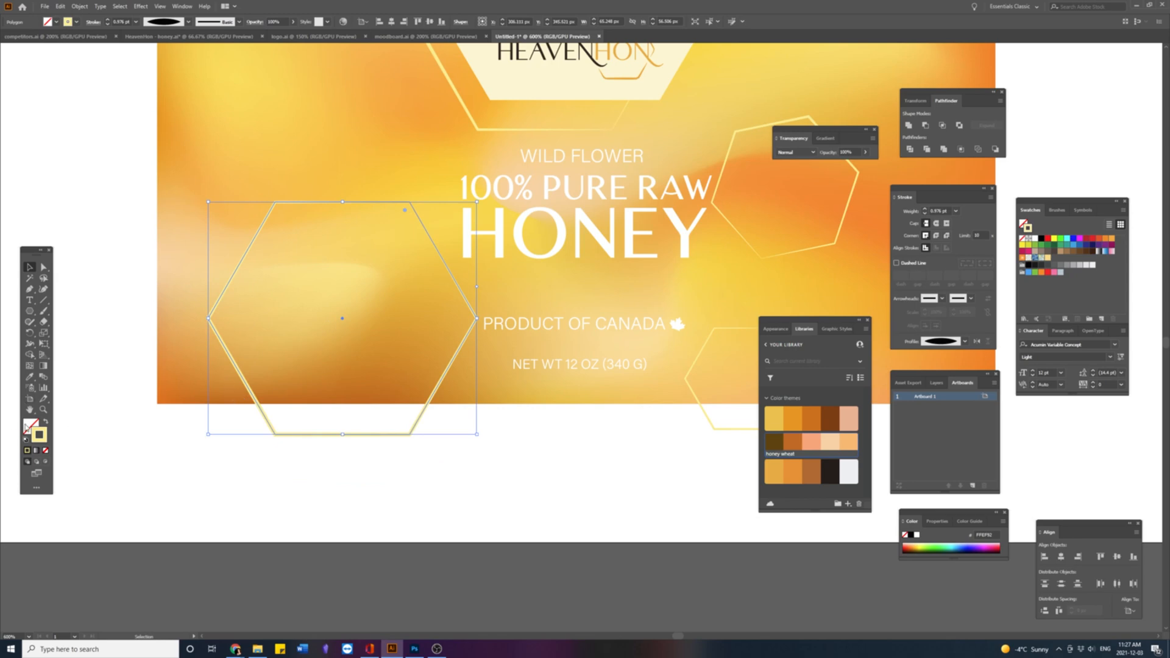
pyautogui.click(825, 140)
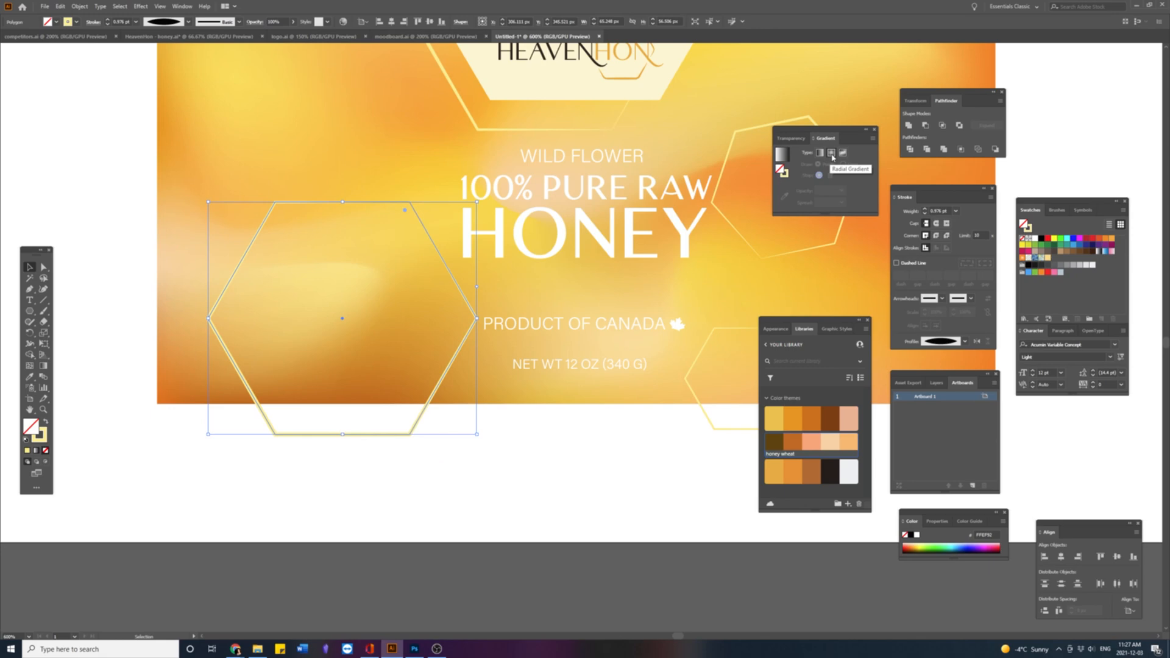
pyautogui.click(820, 155)
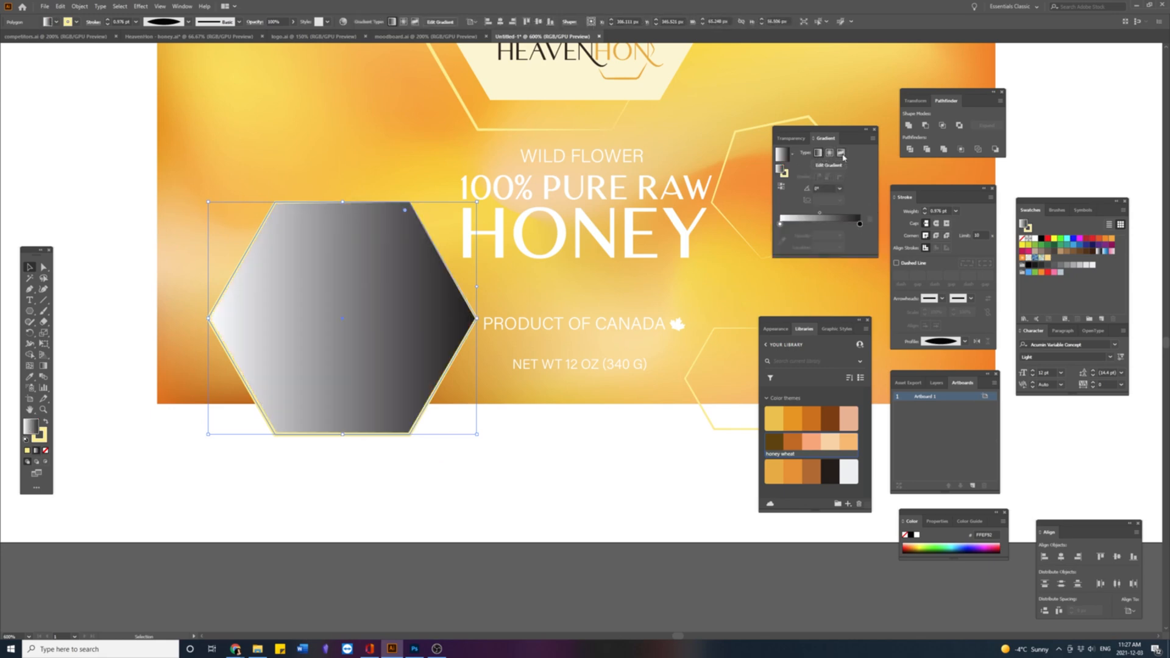
pyautogui.click(841, 153)
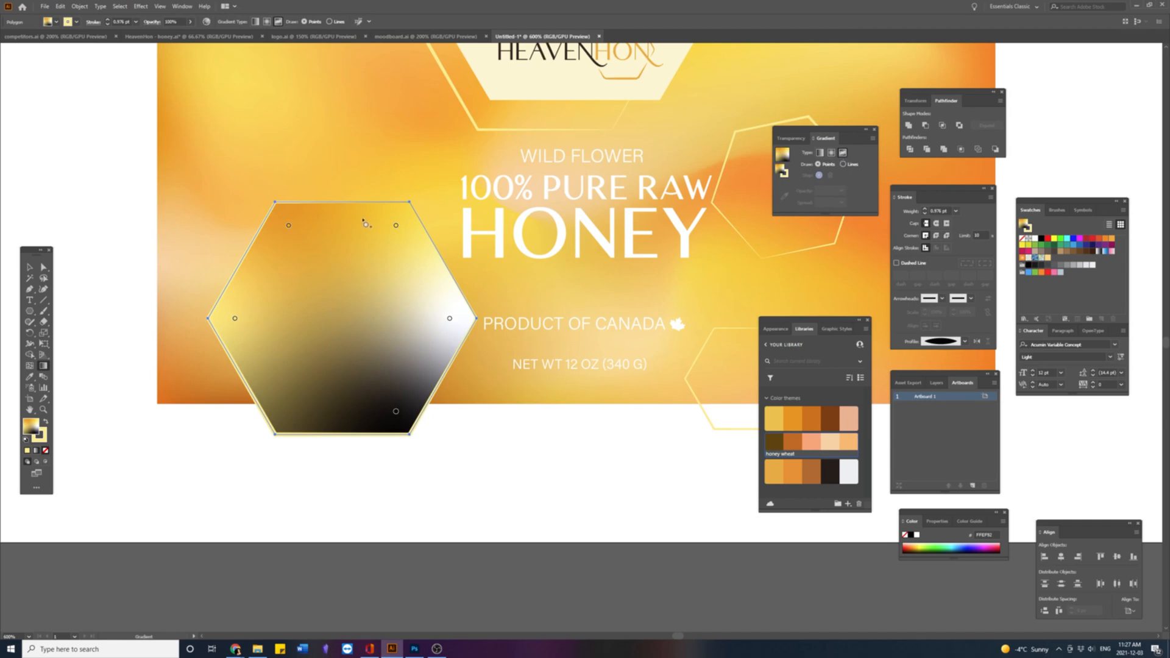
# Step: Move the hexagon's upper-right colour stop closer to the corner, delete the black stop and draw the freeform gradient with lines
pyautogui.click(395, 227)
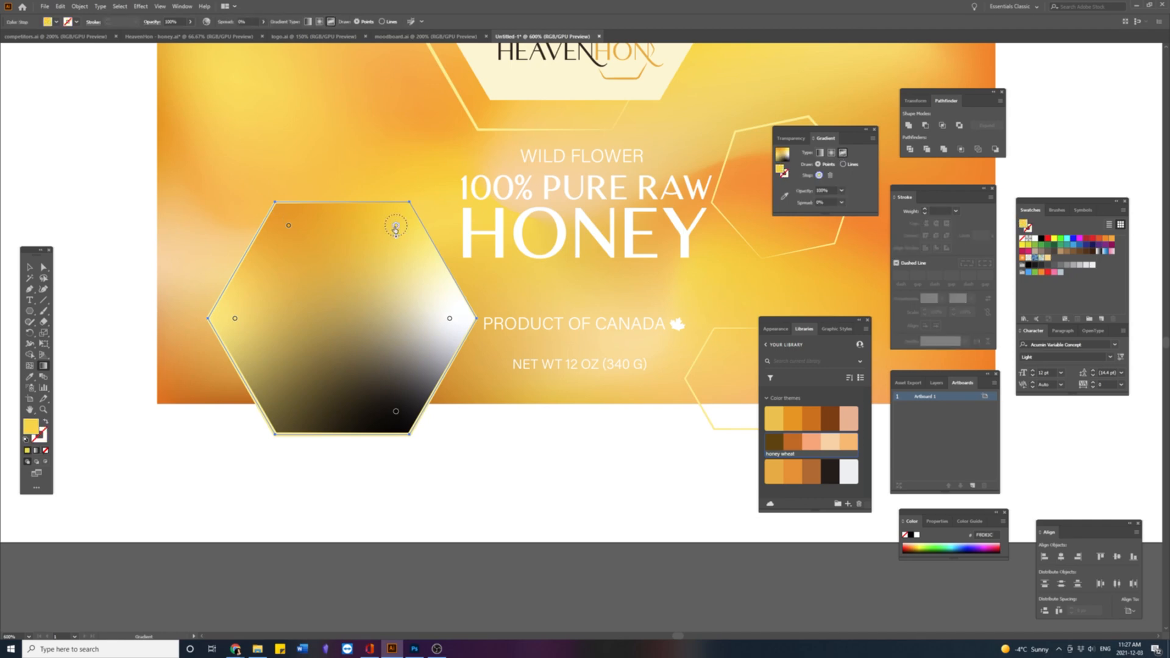
pyautogui.moveTo(396, 227); pyautogui.dragTo(394, 220)
pyautogui.click(396, 411)
pyautogui.press('Delete')
pyautogui.click(393, 221)
pyautogui.click(382, 22)
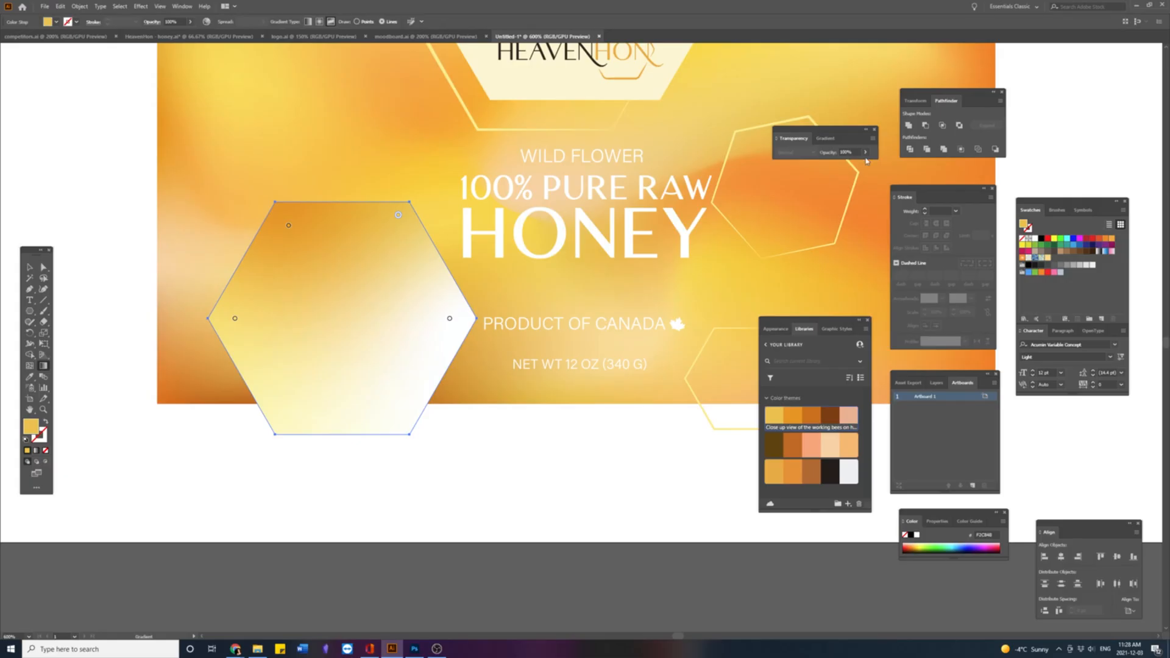
# Step: Set the upper-right colour stop's opacity to 43% and start a gradient line from it down the hexagon's right edge
pyautogui.click(863, 153)
pyautogui.moveTo(865, 164); pyautogui.dragTo(859, 165)
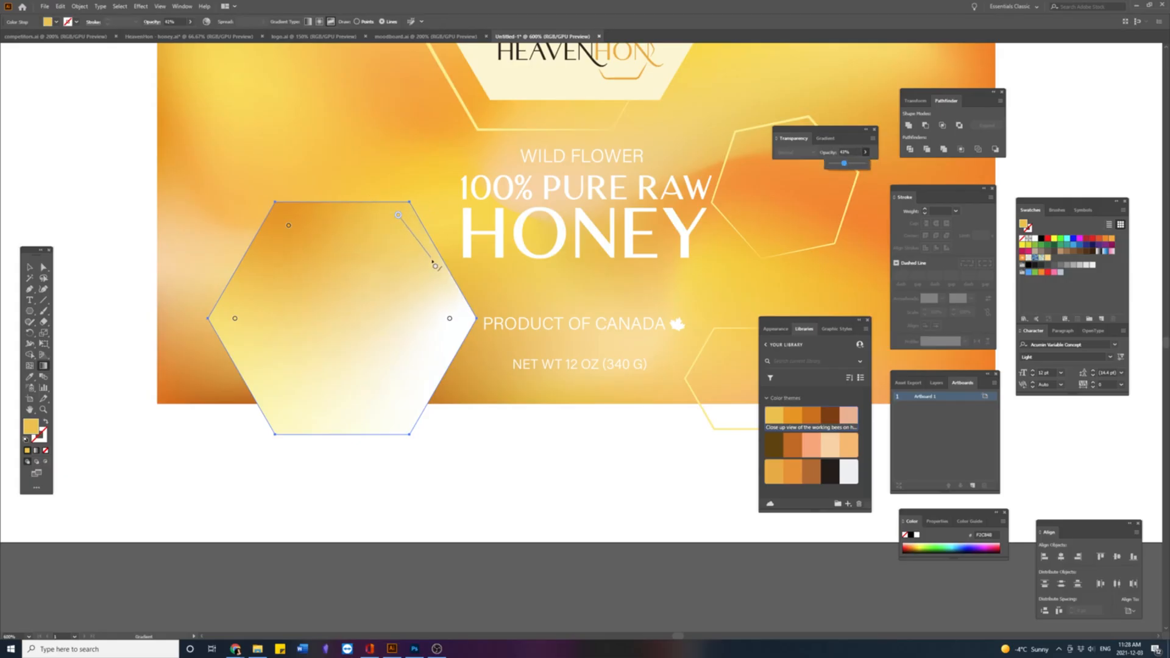
pyautogui.click(435, 278)
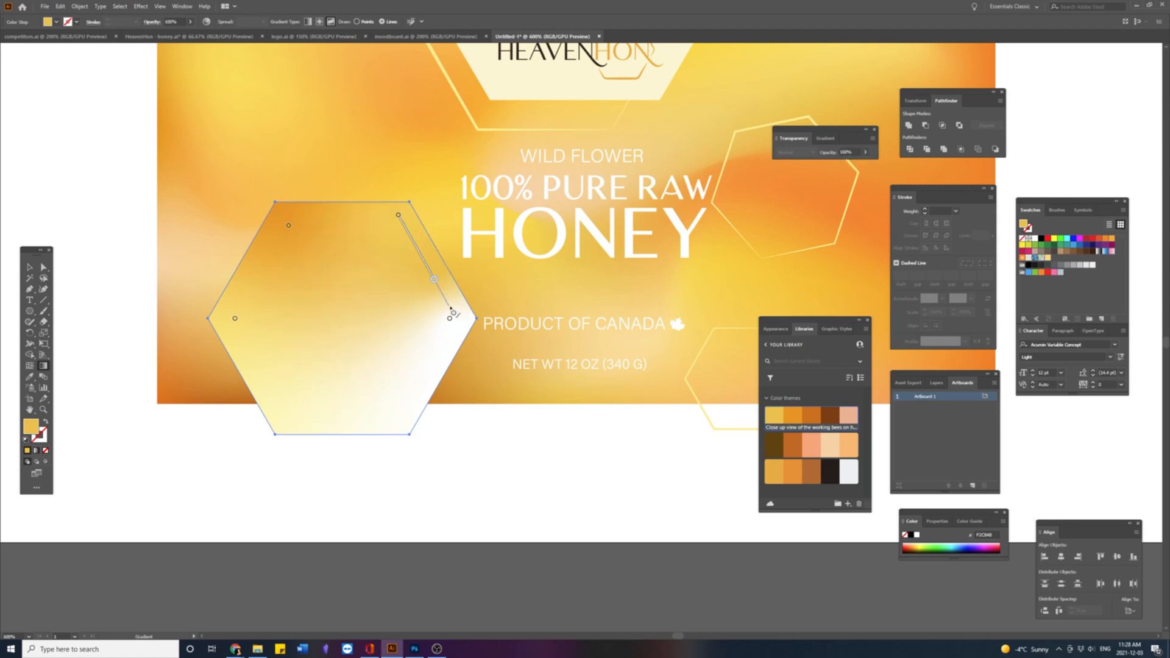
pyautogui.click(451, 308)
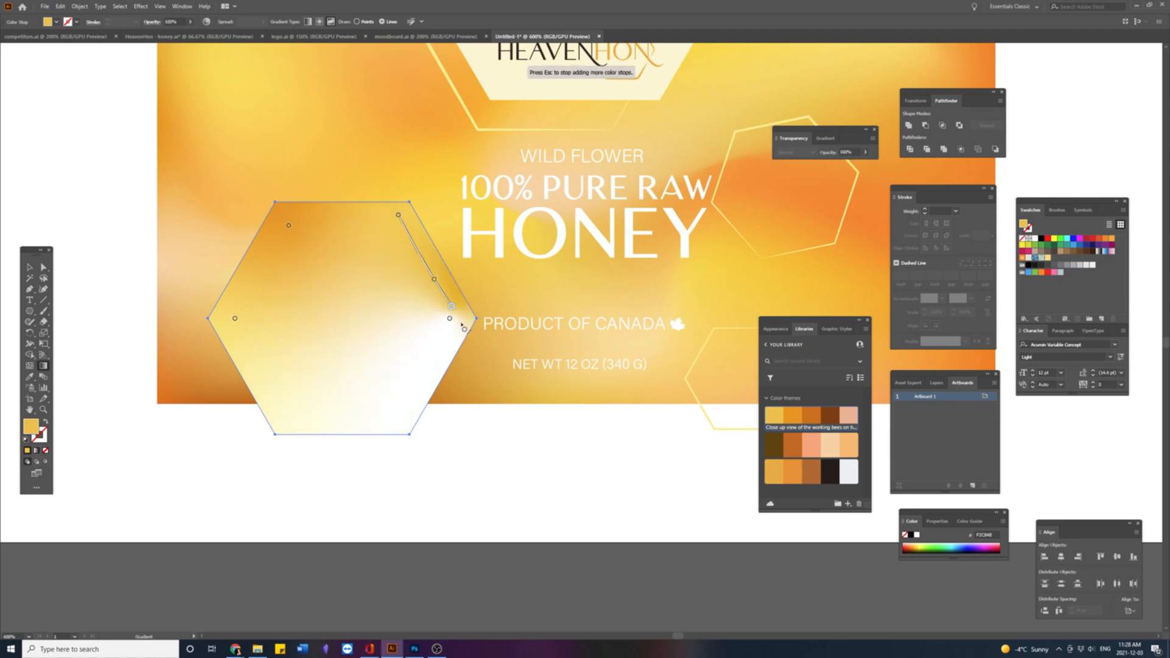
# Step: Delete the white colour stop at the hexagon's right corner and the extra stop at the end of the line
pyautogui.moveTo(463, 328); pyautogui.dragTo(448, 322)
pyautogui.click(450, 318)
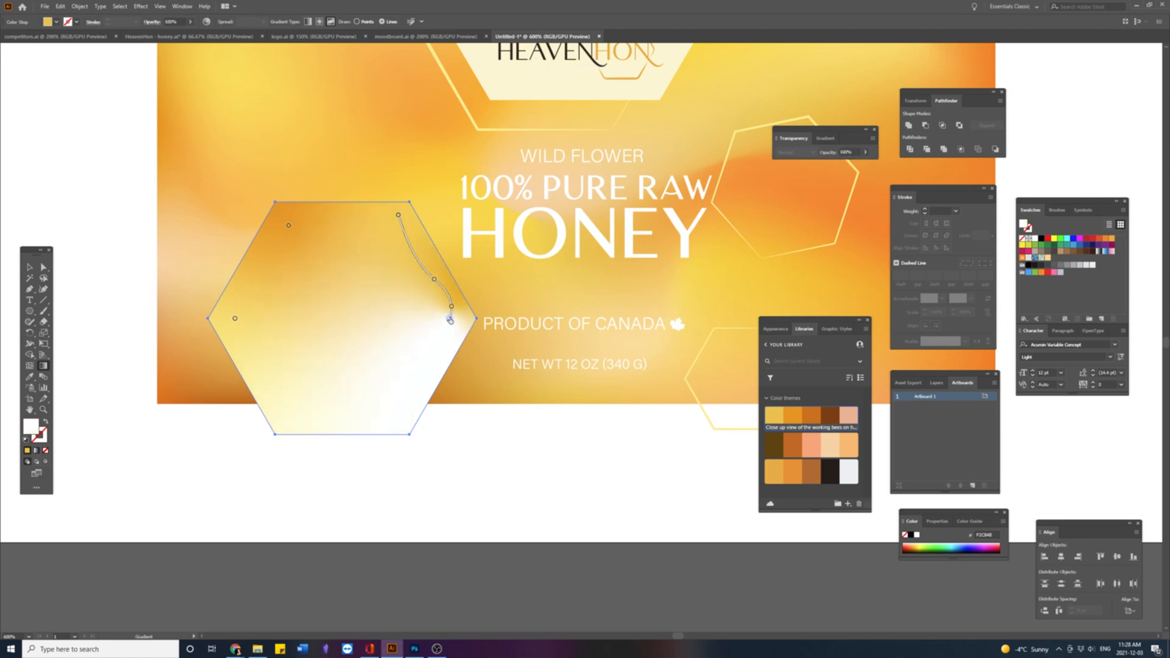
pyautogui.press('Delete')
pyautogui.click(424, 362)
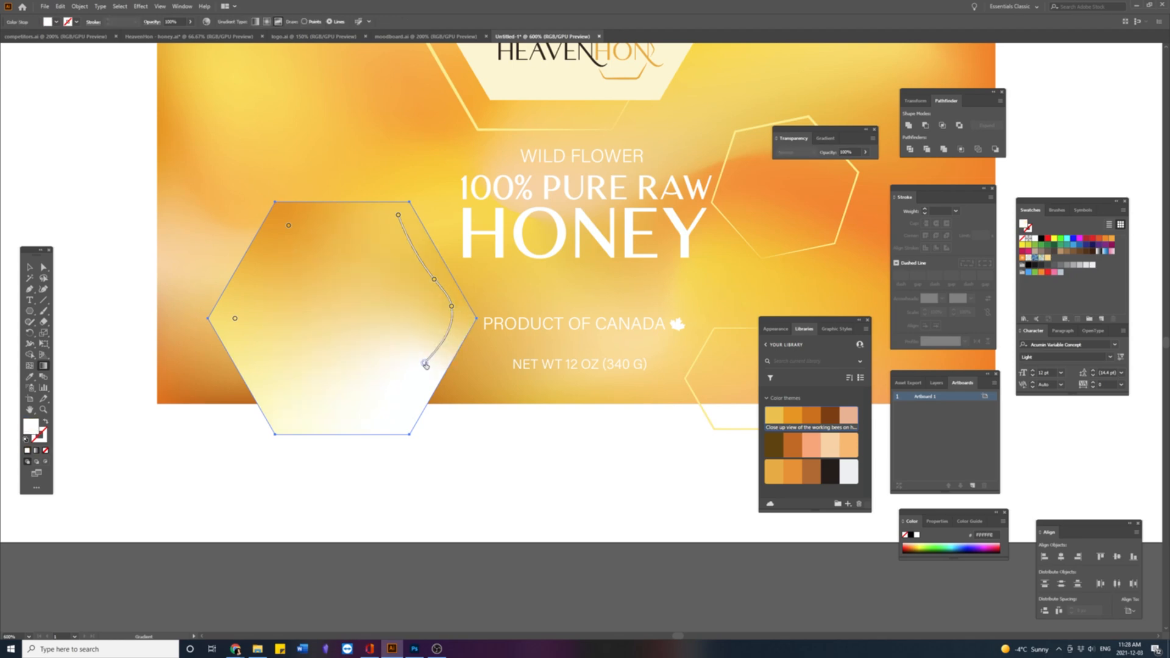
pyautogui.press('Delete')
# Step: Continue the gradient line along the hexagon's lower-right, bottom and lower-left edges
pyautogui.click(451, 306)
pyautogui.click(414, 383)
pyautogui.click(399, 428)
pyautogui.click(355, 423)
pyautogui.click(286, 424)
pyautogui.click(243, 345)
pyautogui.press('Escape')
# Step: Extend the gradient line from the upper-right stop along the hexagon's top edge to the upper-left corner
pyautogui.click(398, 215)
pyautogui.click(365, 212)
pyautogui.click(299, 215)
pyautogui.press('Escape')
# Step: Draw a second gradient line in a light yellow-orange just inside the first, running clockwise from the hexagon's upper left to its left side
pyautogui.click(298, 235)
pyautogui.click(1046, 259)
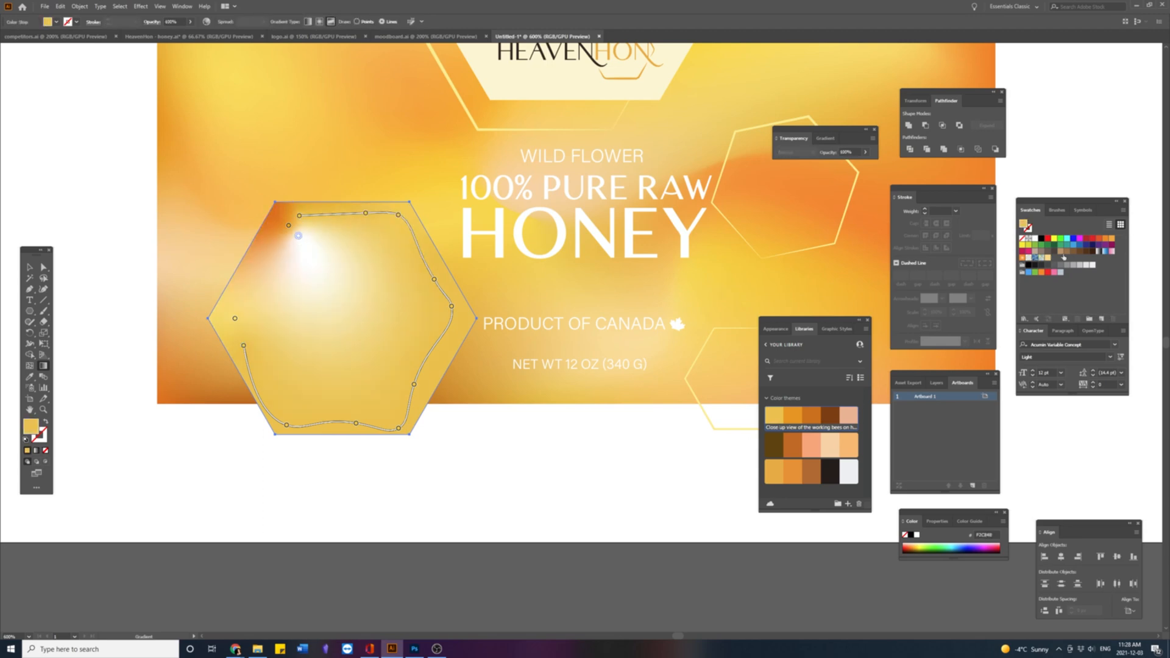
pyautogui.click(350, 232)
pyautogui.click(395, 240)
pyautogui.click(419, 296)
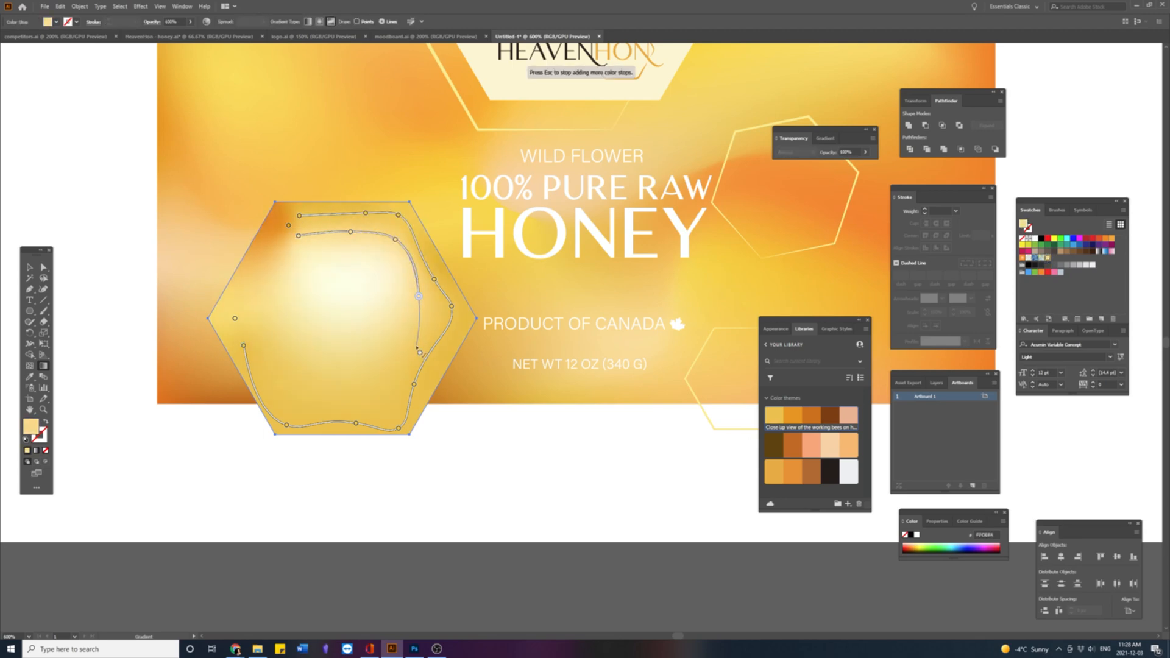
pyautogui.click(419, 309)
pyautogui.click(408, 343)
pyautogui.click(394, 395)
pyautogui.click(388, 413)
pyautogui.click(316, 401)
pyautogui.click(291, 399)
pyautogui.click(266, 334)
pyautogui.press('Escape')
# Step: Move the orange upper-left stop down to the hexagon's left side and draw a third, closed yellow gradient line inside the second
pyautogui.click(289, 225)
pyautogui.moveTo(289, 226); pyautogui.dragTo(254, 285)
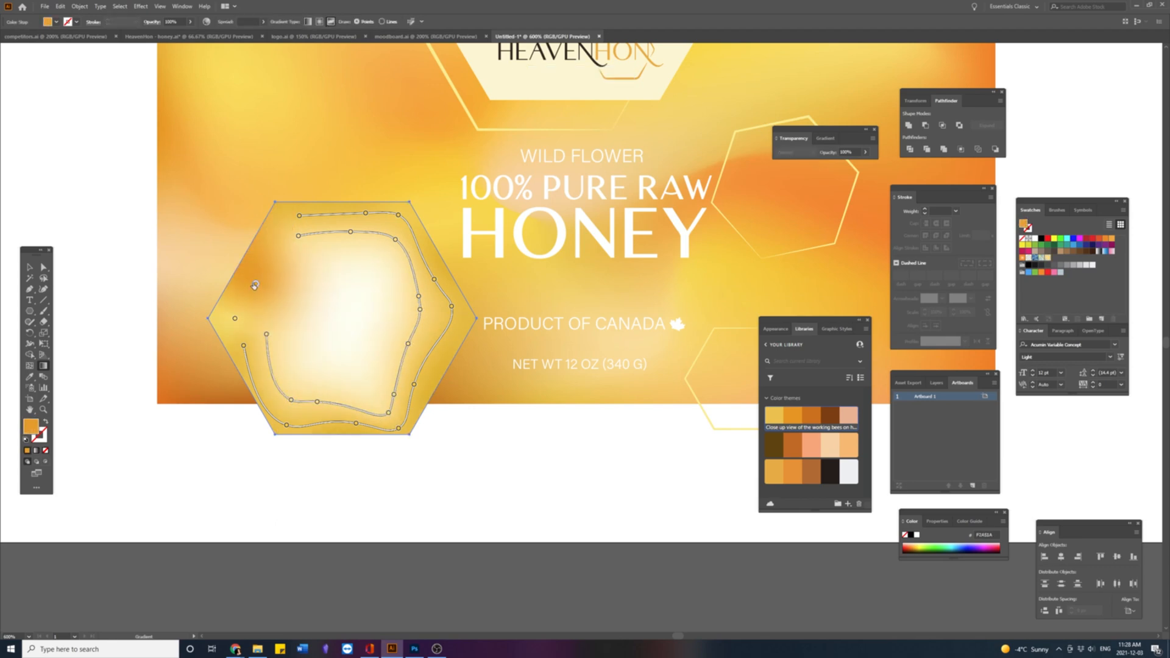
pyautogui.click(296, 250)
pyautogui.click(351, 248)
pyautogui.click(399, 271)
pyautogui.click(387, 352)
pyautogui.click(376, 385)
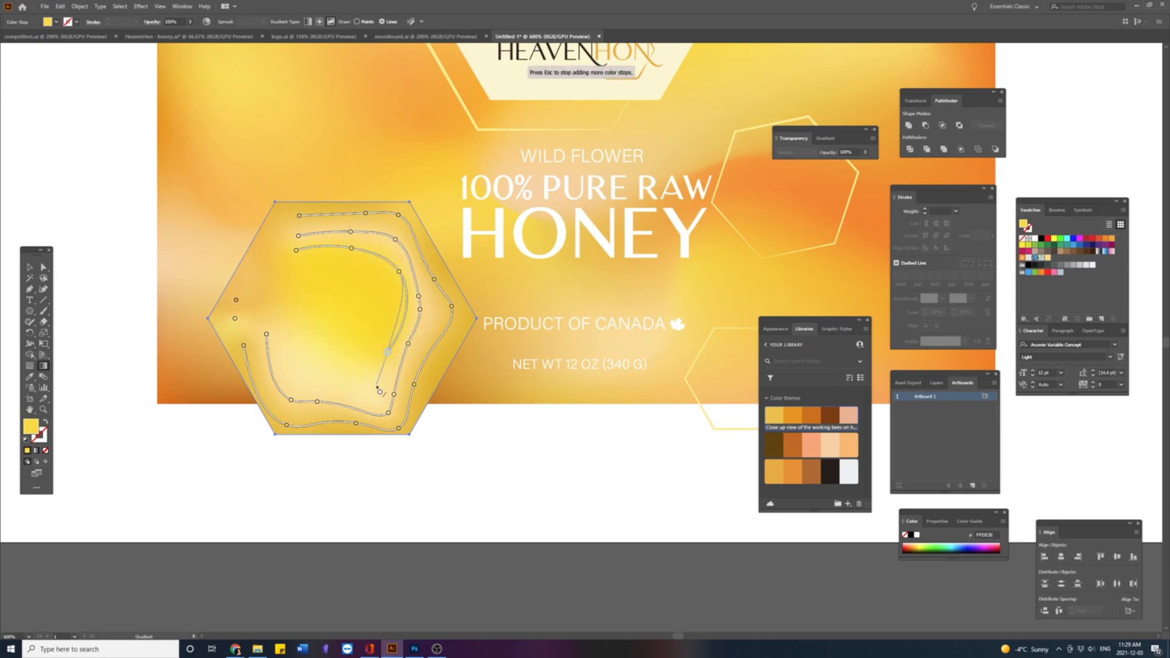
pyautogui.click(319, 386)
pyautogui.click(283, 353)
pyautogui.click(271, 302)
pyautogui.click(296, 250)
# Step: Add a pale yellow (F7F2B5) stop inside the third line and draw an innermost gradient line through the hexagon's middle
pyautogui.click(306, 281)
pyautogui.doubleClick(32, 422)
pyautogui.write('F7F2B5')
pyautogui.moveTo(853, 380); pyautogui.dragTo(854, 381)
pyautogui.click(930, 283)
pyautogui.click(363, 281)
pyautogui.click(361, 329)
pyautogui.click(339, 345)
pyautogui.click(302, 302)
pyautogui.click(362, 280)
# Step: Choose a new colour for the selected inner stop and add a stop at the hexagon's centre
pyautogui.doubleClick(32, 426)
pyautogui.click(743, 289)
pyautogui.click(931, 284)
pyautogui.click(337, 303)
# Step: Nudge the stops near the hexagon's right and lower-right edges and lower the opacity of the lower-right stop
pyautogui.moveTo(452, 306); pyautogui.dragTo(453, 312)
pyautogui.moveTo(427, 404); pyautogui.dragTo(425, 413)
pyautogui.click(412, 393)
pyautogui.click(865, 152)
pyautogui.moveTo(862, 163)
pyautogui.mouseDown()
pyautogui.moveTo(829, 163)
pyautogui.moveTo(849, 165)
pyautogui.mouseUp()
pyautogui.moveTo(412, 392); pyautogui.dragTo(424, 392)
pyautogui.click(865, 153)
pyautogui.moveTo(862, 163); pyautogui.dragTo(844, 164)
pyautogui.click(30, 268)
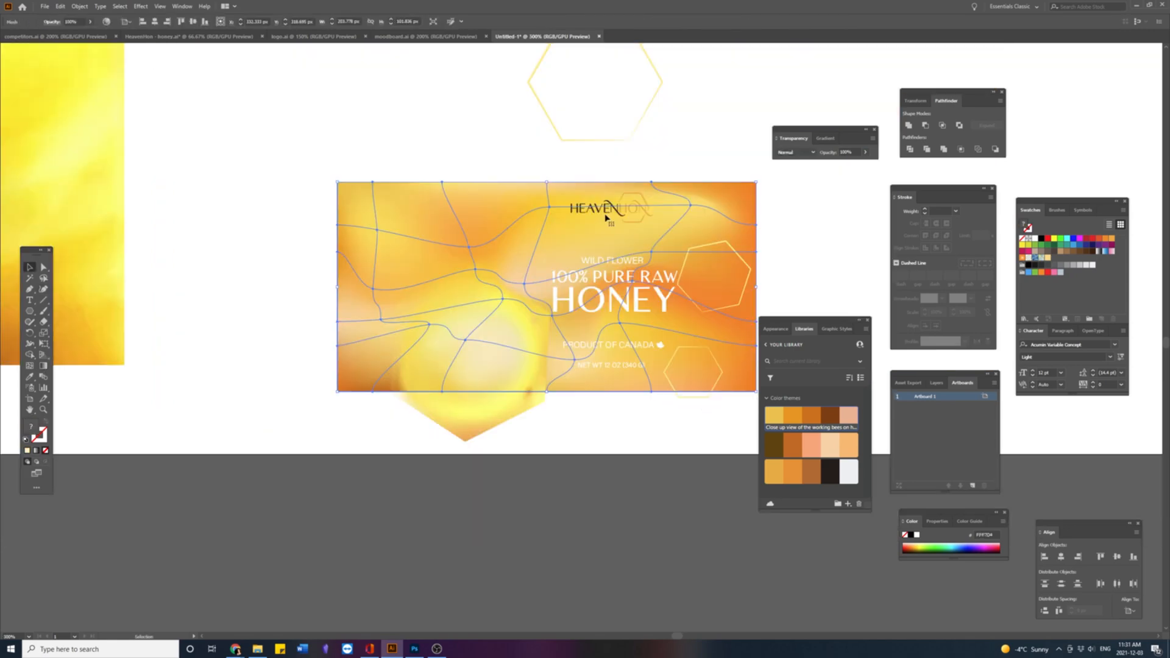
# Step: Move the logo to the label's upper left and place a copy of the gradient hexagon behind it
pyautogui.moveTo(616, 204); pyautogui.dragTo(535, 225)
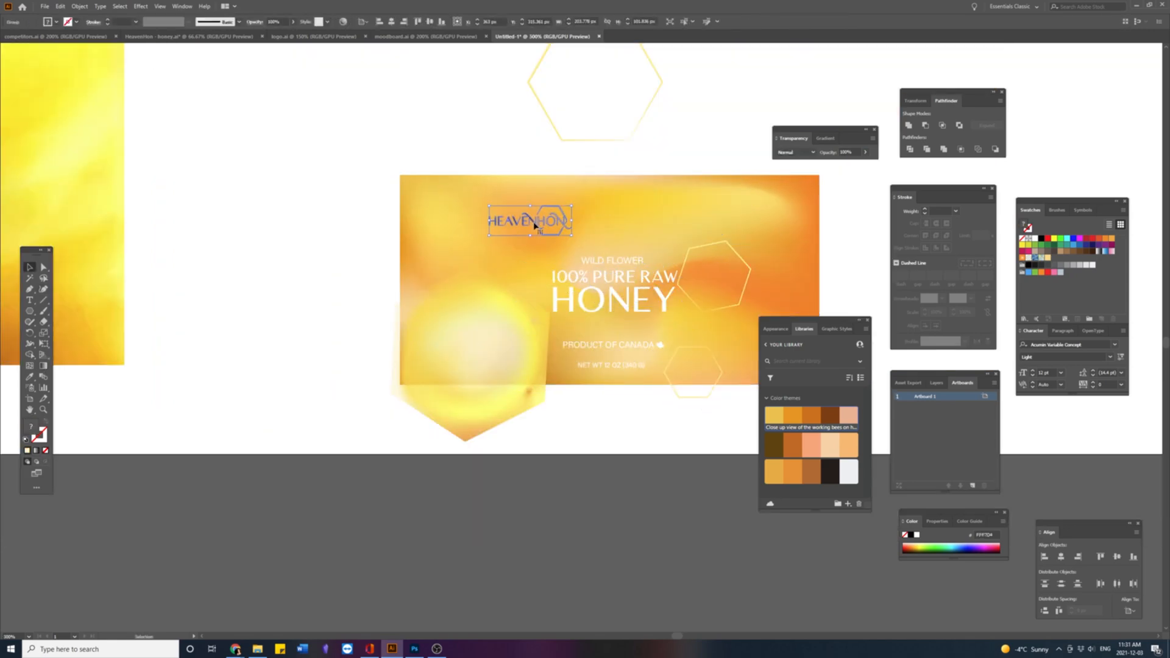
pyautogui.moveTo(524, 349); pyautogui.dragTo(531, 206)
# Step: Draw a wide background rectangle behind the label artwork, colour it orange and apply a freeform gradient
pyautogui.moveTo(117, 295); pyautogui.dragTo(582, 511)
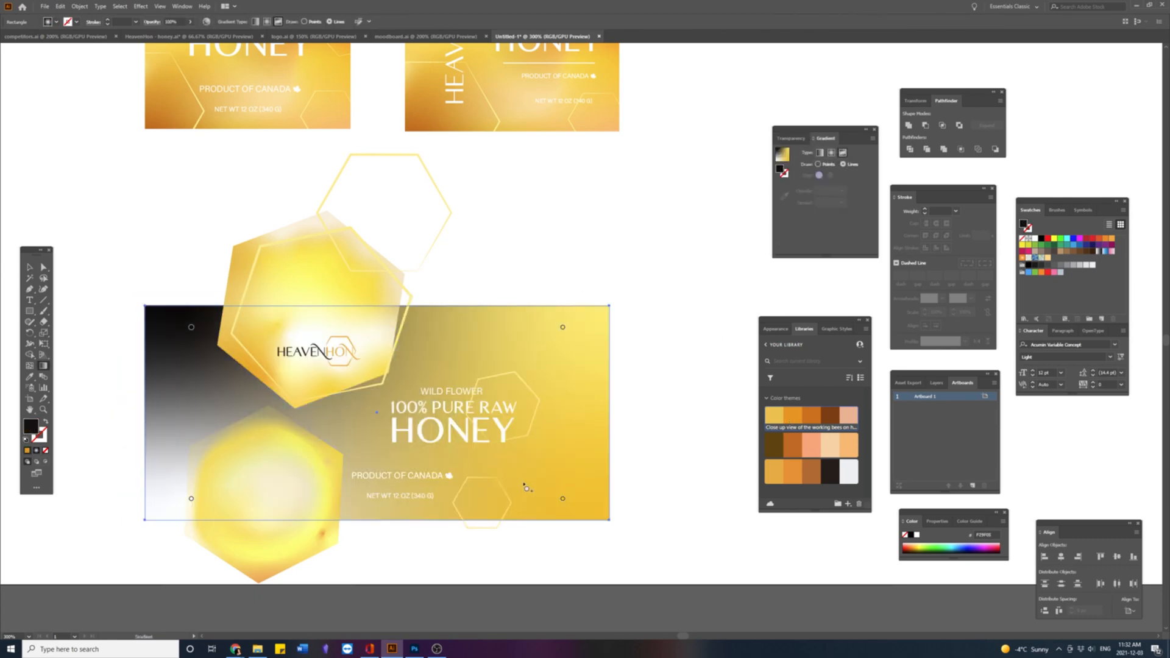
pyautogui.click(190, 327)
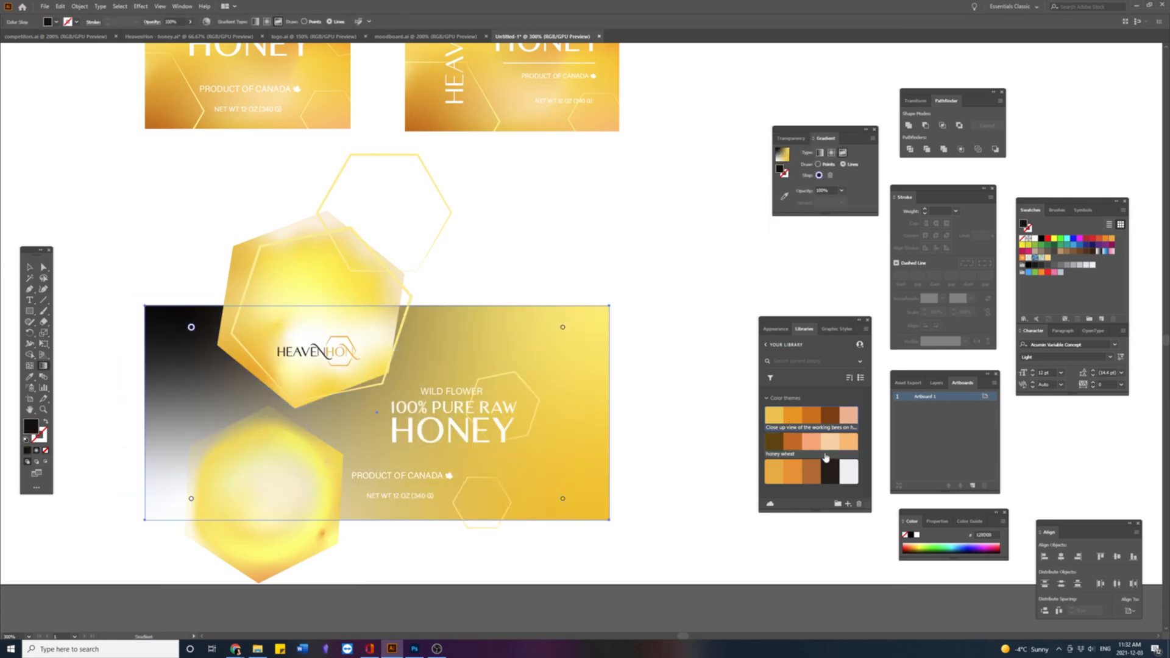
pyautogui.click(314, 22)
pyautogui.click(791, 420)
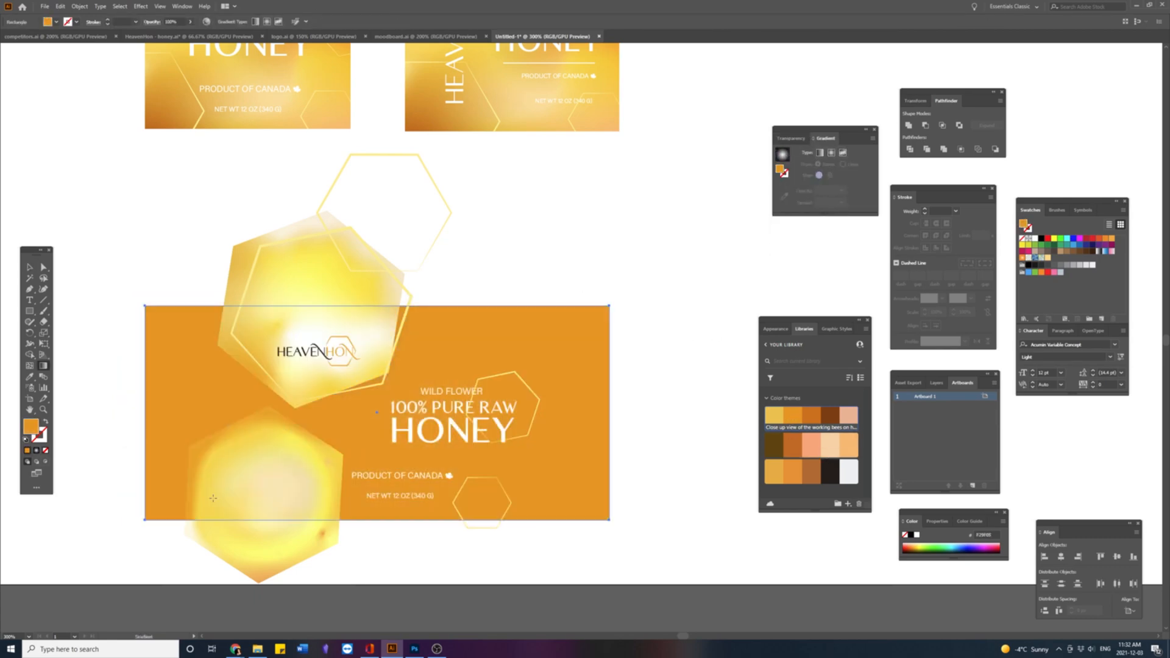
pyautogui.click(843, 152)
# Step: Recolour the rectangle's gradient stops with yellow and orange tones from the library theme, and shift the lower-right stop inward
pyautogui.click(563, 498)
pyautogui.click(776, 419)
pyautogui.moveTo(563, 499); pyautogui.dragTo(485, 488)
pyautogui.click(789, 418)
pyautogui.click(191, 327)
pyautogui.click(811, 418)
pyautogui.click(792, 418)
pyautogui.click(191, 498)
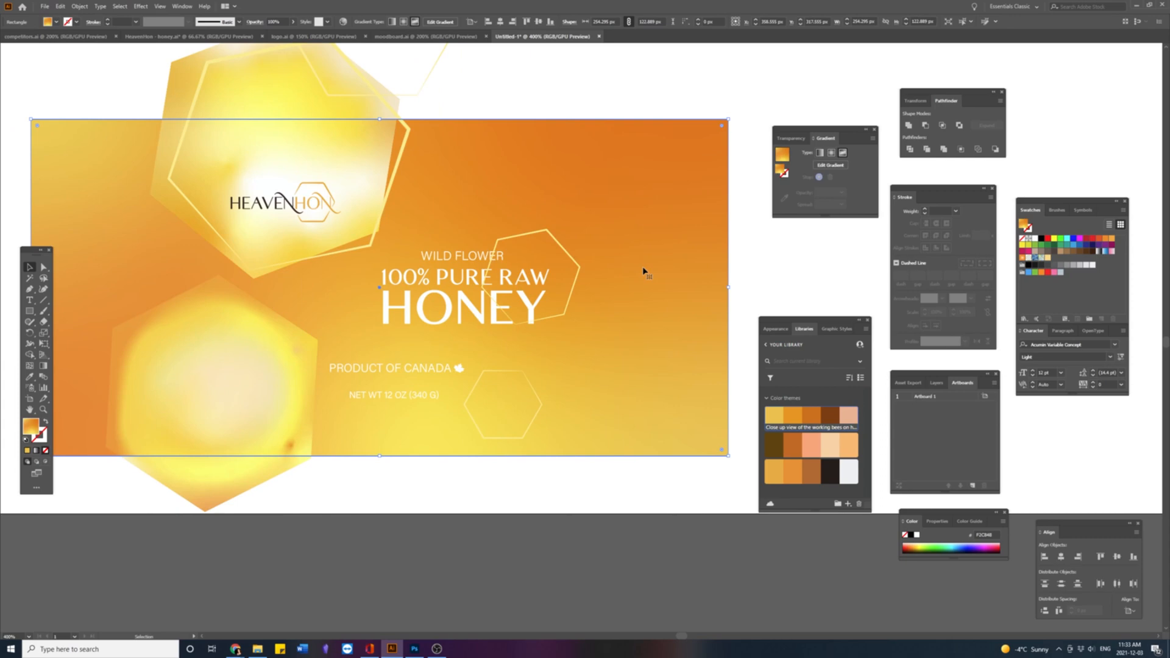
# Step: Duplicate the upper-left hexagon outline down over the lower-left gradient hexagon
pyautogui.moveTo(659, 236); pyautogui.dragTo(672, 236)
pyautogui.click(269, 261)
pyautogui.moveTo(271, 264); pyautogui.dragTo(220, 557)
# Step: Place a rotated copy of the gradient hexagon at the rectangle's upper-right corner with a hexagon outline over it
pyautogui.moveTo(181, 431); pyautogui.dragTo(598, 206)
pyautogui.moveTo(584, 208); pyautogui.dragTo(561, 306)
pyautogui.moveTo(671, 117); pyautogui.dragTo(559, 142)
pyautogui.moveTo(603, 291); pyautogui.dragTo(604, 278)
pyautogui.moveTo(550, 392); pyautogui.dragTo(593, 251)
pyautogui.moveTo(608, 265); pyautogui.dragTo(740, 371)
# Step: Shrink the lower-left hexagon outline slightly and move the small hexagon outline down and right onto the rectangle's bottom edge
pyautogui.click(308, 489)
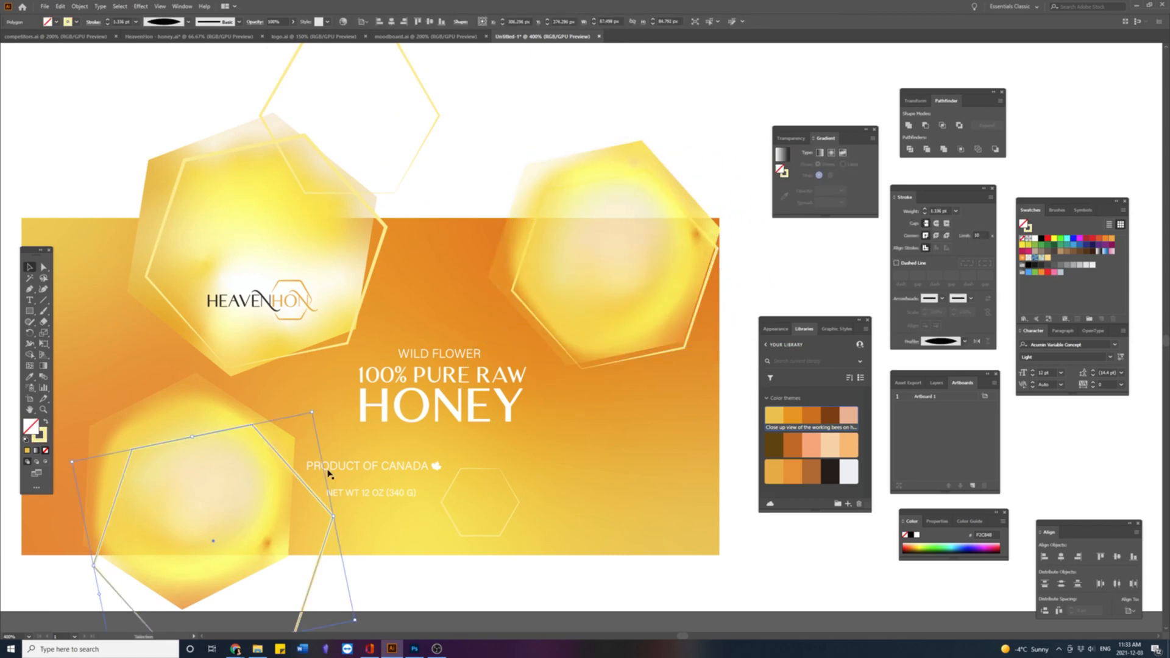
pyautogui.moveTo(332, 518); pyautogui.dragTo(313, 515)
pyautogui.moveTo(476, 536); pyautogui.dragTo(610, 595)
# Step: Shift the logo slightly to the right over the upper-left gradient hexagon
pyautogui.moveTo(405, 472); pyautogui.dragTo(495, 463)
pyautogui.hotkey('ctrl', 'z')
pyautogui.keyDown('shift'); pyautogui.click(437, 467); pyautogui.keyUp('shift')
pyautogui.click(309, 309)
pyautogui.moveTo(306, 306); pyautogui.dragTo(327, 311)
# Step: Move WILD FLOWER, 100% PURE RAW and HONEY together to the right and slightly down
pyautogui.click(443, 405)
pyautogui.keyDown('shift'); pyautogui.click(460, 375); pyautogui.keyUp('shift')
pyautogui.keyDown('shift'); pyautogui.click(441, 355); pyautogui.keyUp('shift')
pyautogui.moveTo(442, 354); pyautogui.dragTo(567, 373)
pyautogui.click(653, 478)
pyautogui.hotkey('ctrl', 'z')
# Step: Move PRODUCT OF CANADA with its leaf and the net weight line under HONEY's right side
pyautogui.moveTo(470, 462); pyautogui.dragTo(496, 475)
pyautogui.hotkey('ctrl', 'z')
pyautogui.keyDown('shift'); pyautogui.click(511, 465); pyautogui.keyUp('shift')
pyautogui.click(455, 464)
pyautogui.moveTo(391, 498); pyautogui.dragTo(534, 516)
# Step: Remove the top hexagon outline and draw a square frame about 121.6 px wide with an off-white stroke around the logo and text
pyautogui.click(370, 174)
pyautogui.moveTo(224, 220); pyautogui.dragTo(556, 552)
pyautogui.click(35, 439)
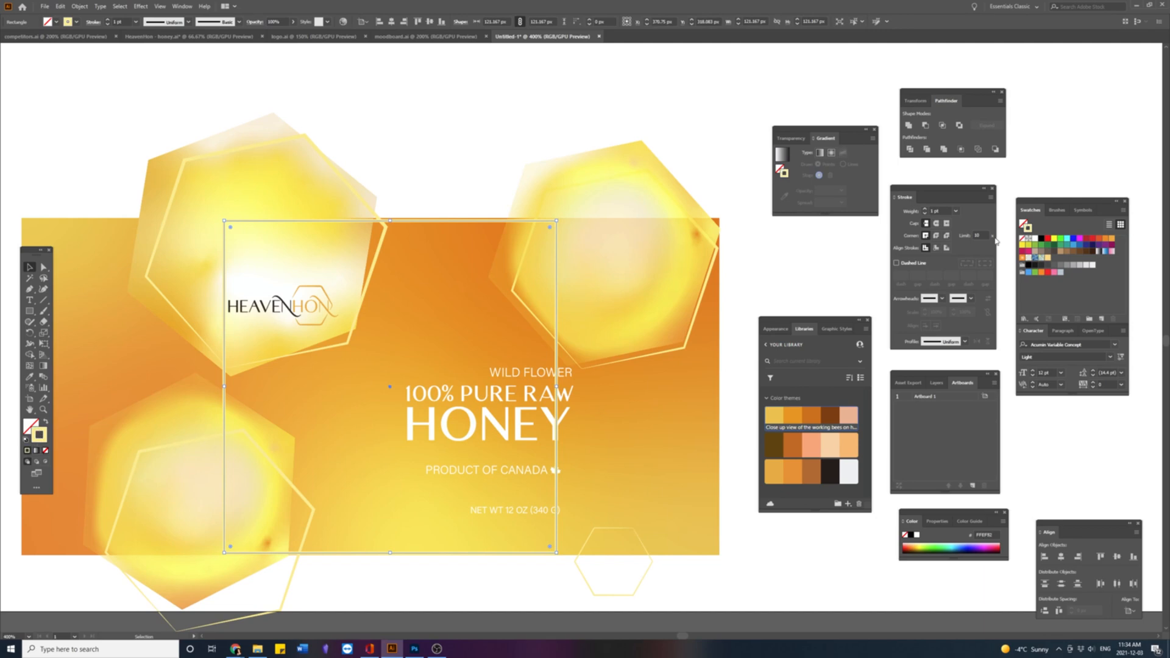
pyautogui.click(851, 464)
pyautogui.moveTo(556, 381); pyautogui.dragTo(588, 384)
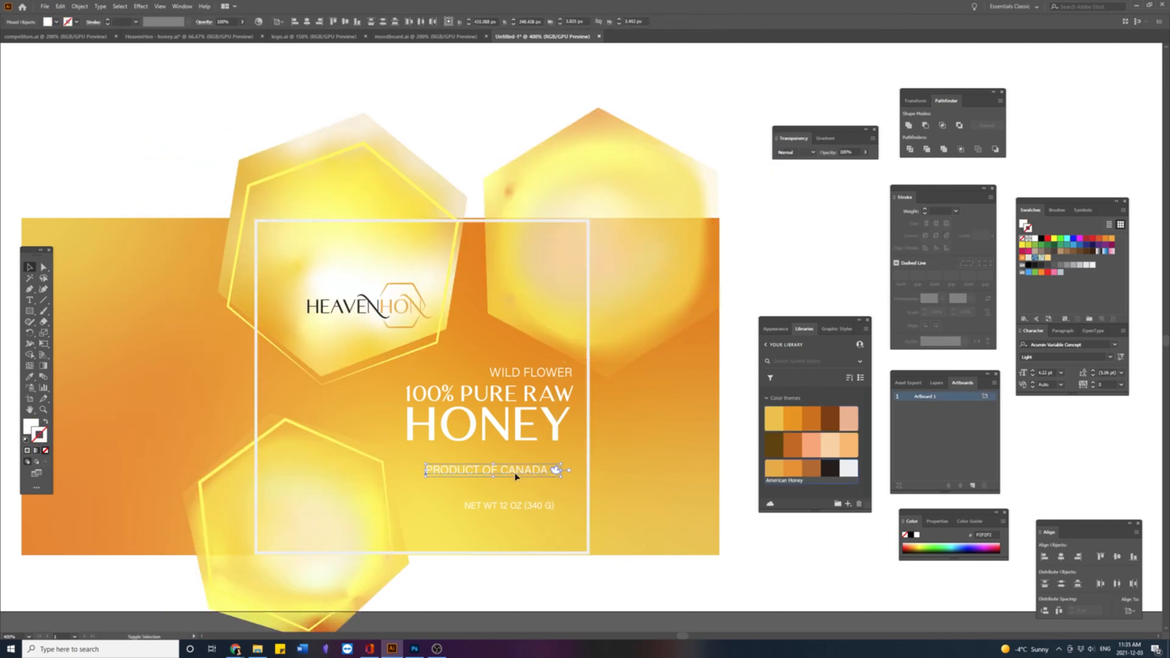
# Step: Nudge PRODUCT OF CANADA right and draw a horizontal line about 46.5 px long with a white stroke above it
pyautogui.moveTo(515, 476); pyautogui.dragTo(519, 476)
pyautogui.click(29, 289)
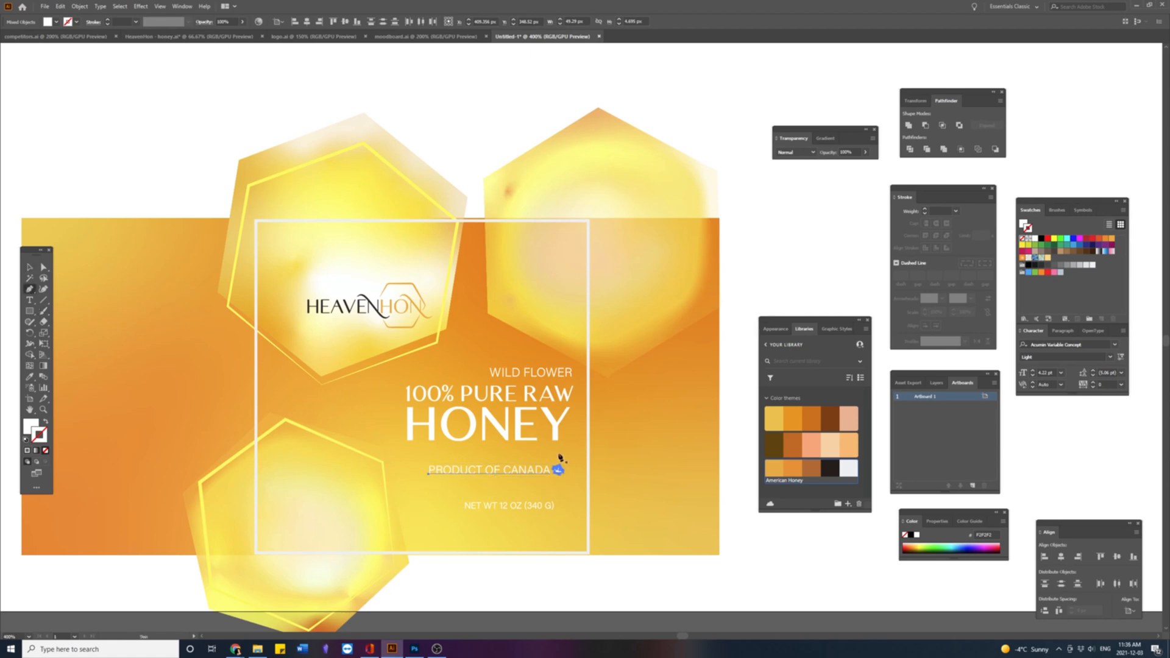
pyautogui.click(556, 451)
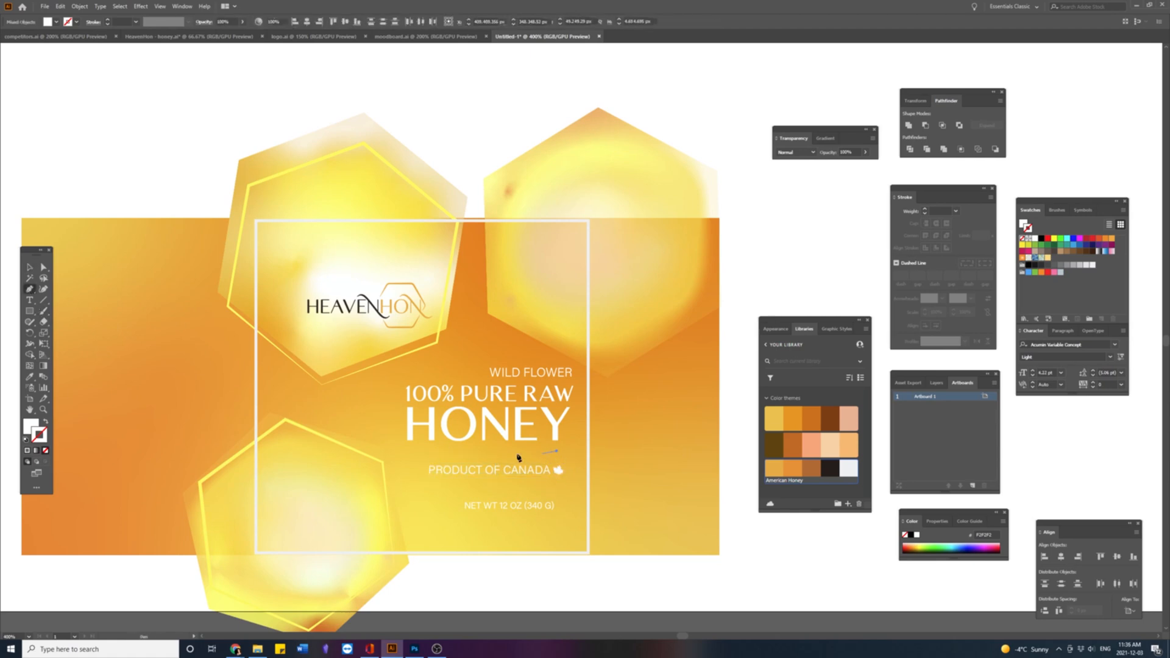
pyautogui.click(427, 451)
pyautogui.press('v')
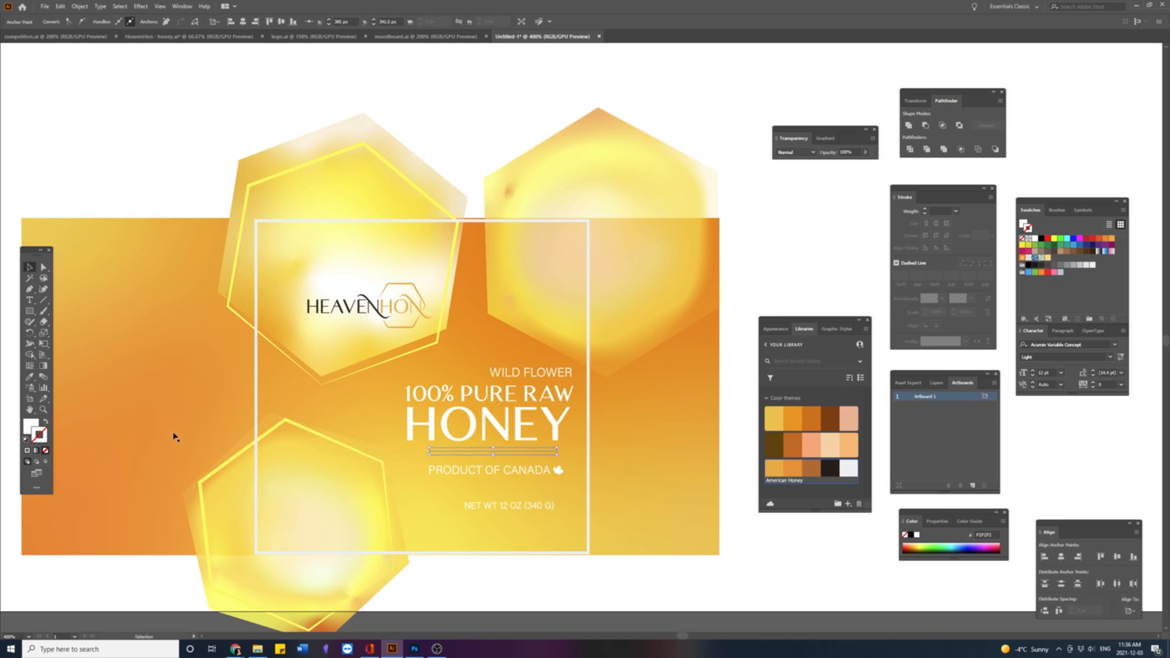
pyautogui.hotkey('shift', 'x')
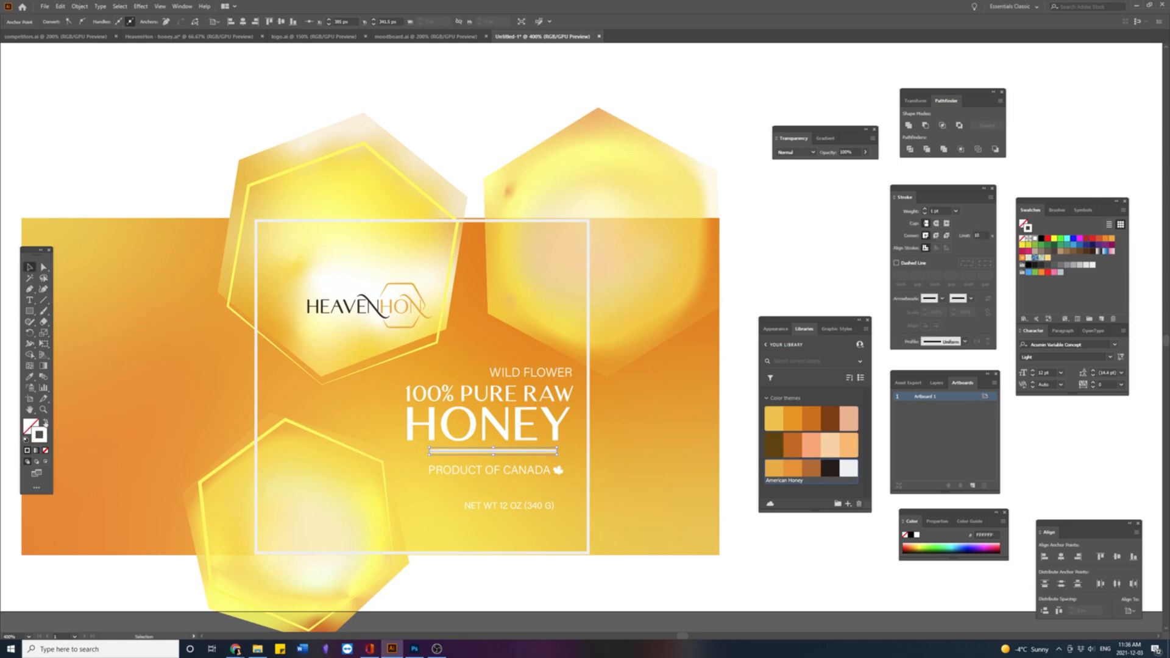
# Step: Set the divider line's stroke to 0.5 pt and centre it between HONEY and PRODUCT OF CANADA
pyautogui.click(44, 289)
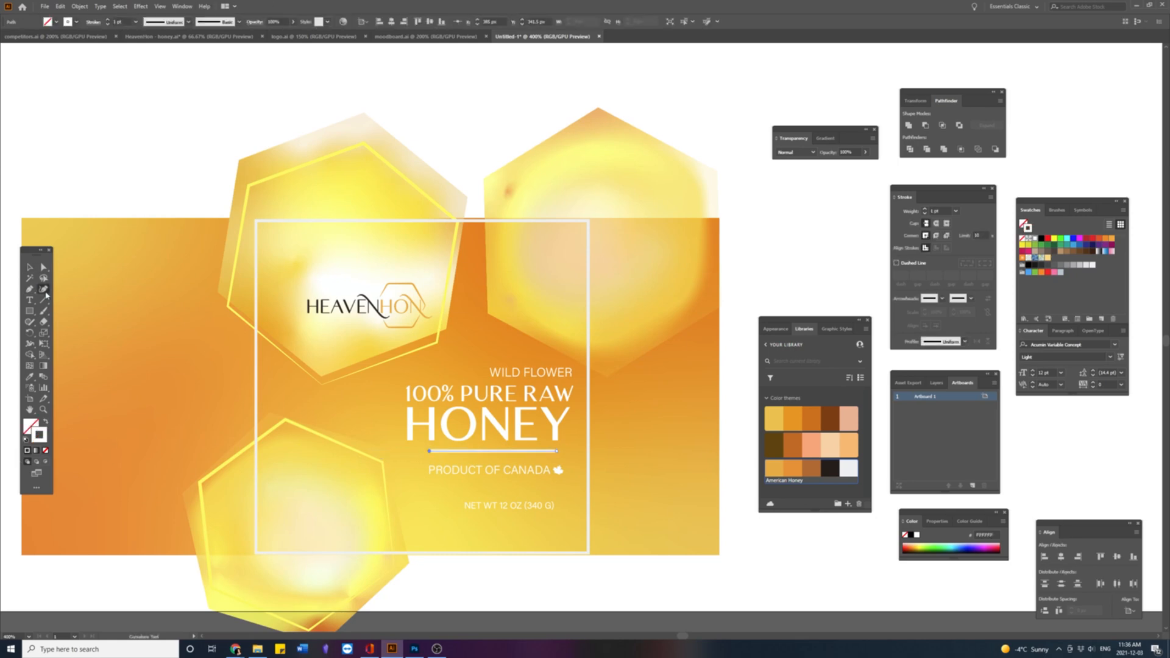
pyautogui.click(108, 24)
pyautogui.press('v')
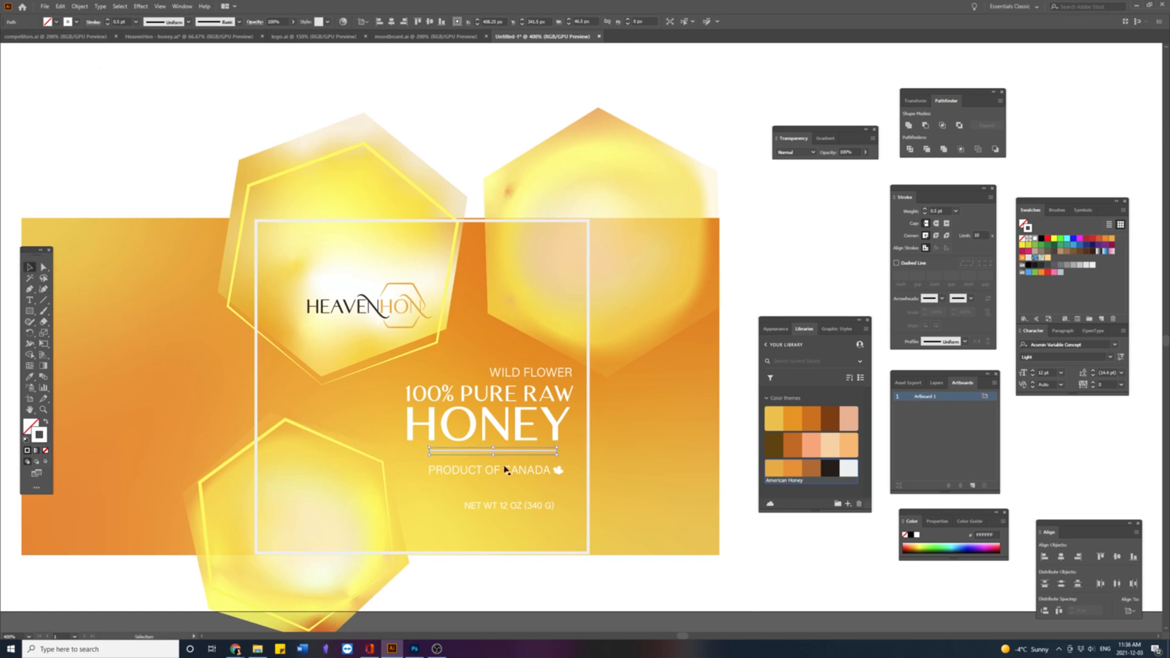
pyautogui.moveTo(522, 453); pyautogui.dragTo(522, 456)
pyautogui.click(107, 24)
# Step: Bring the square frame to the front and use it as a clipping mask for all of the label artwork
pyautogui.click(589, 552)
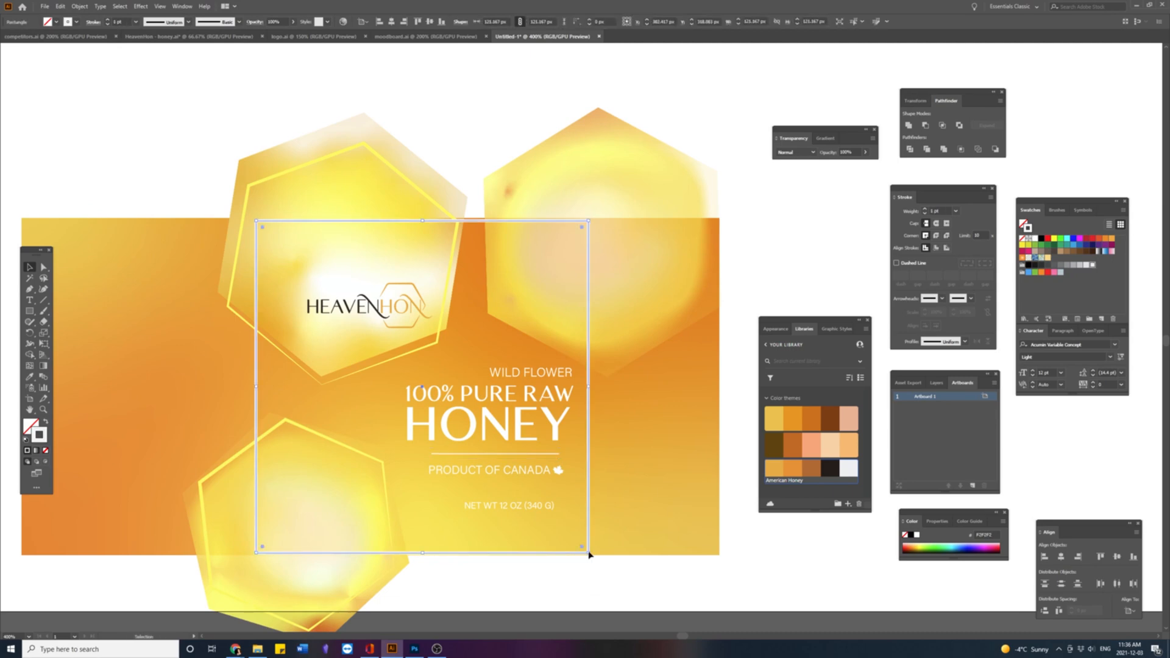
pyautogui.moveTo(670, 577); pyautogui.dragTo(280, 210)
pyautogui.rightClick(360, 269)
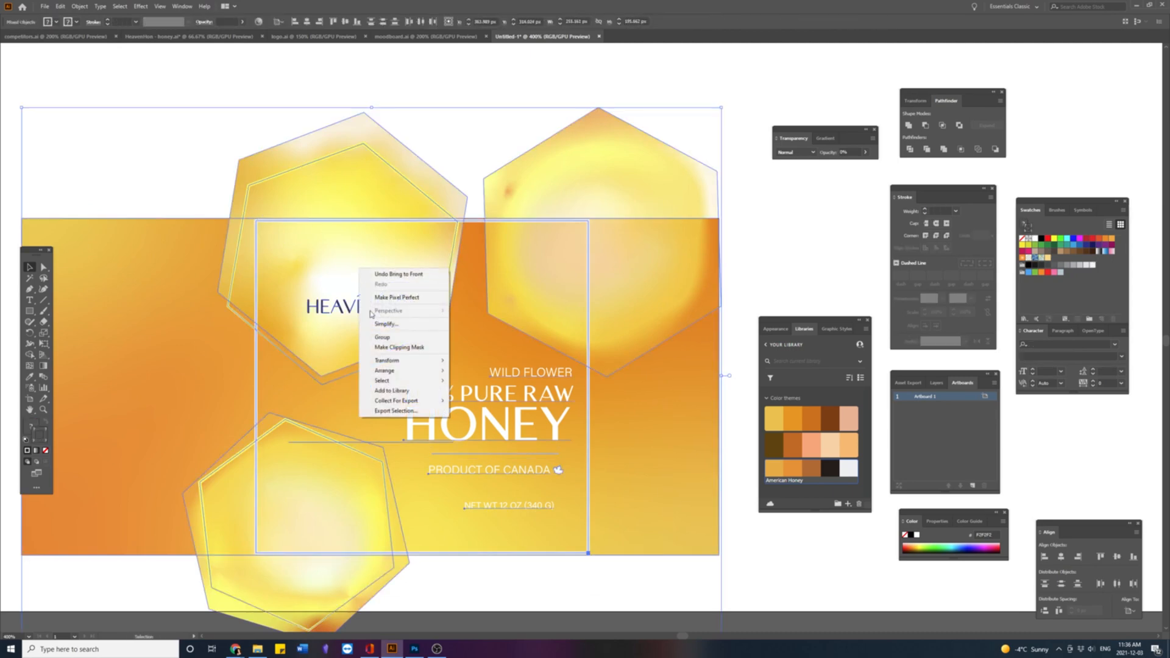
pyautogui.click(385, 348)
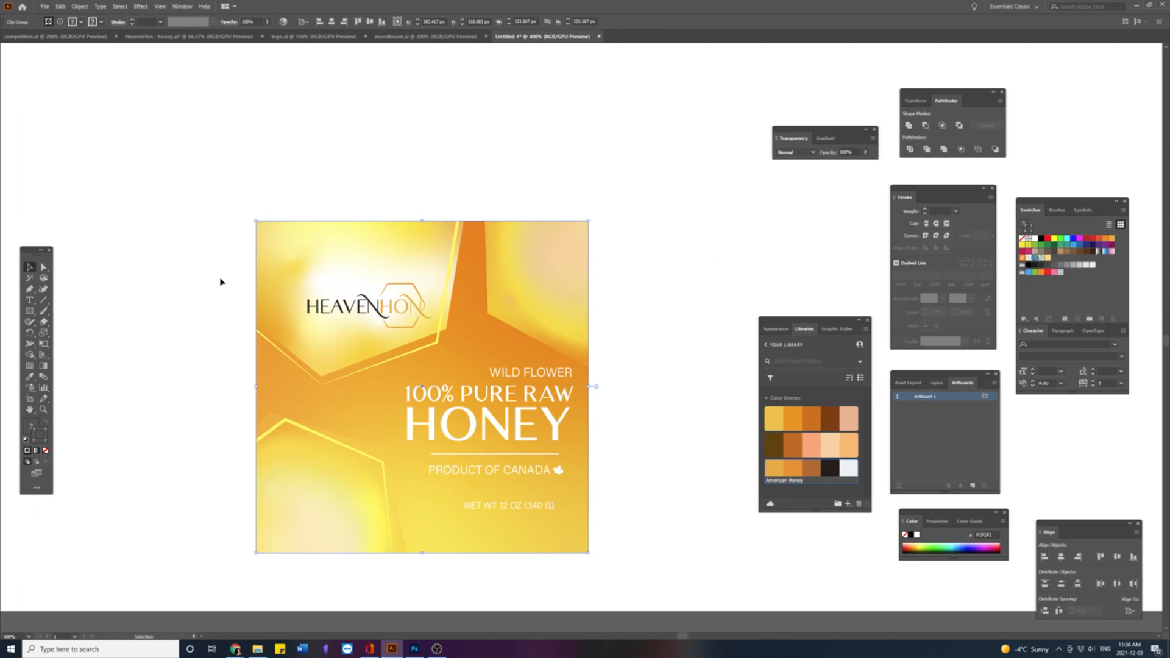
# Step: Move the clipped square label below the two earlier labels and deselect it
pyautogui.scroll(-2, 405, 337)
pyautogui.moveTo(405, 337); pyautogui.dragTo(467, 379)
pyautogui.click(621, 377)
# Step: Isolate the clipping mask of the label with the cream logo banner, delete a gradient mesh inside it and exit isolation
pyautogui.rightClick(427, 183)
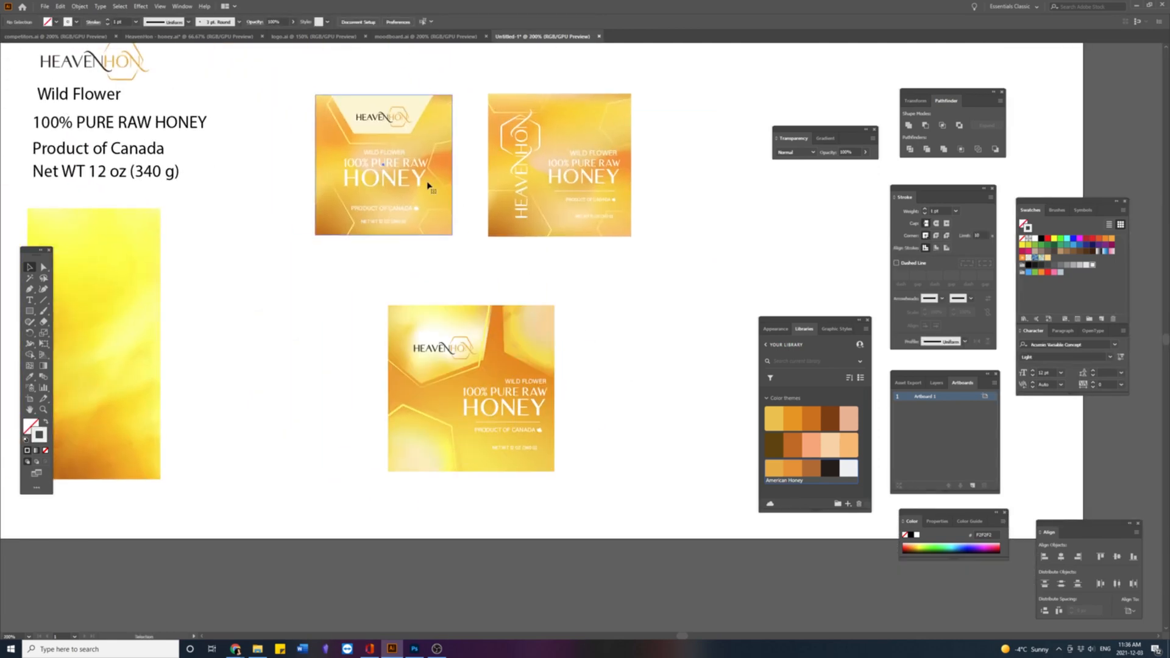
pyautogui.click(460, 249)
pyautogui.click(431, 213)
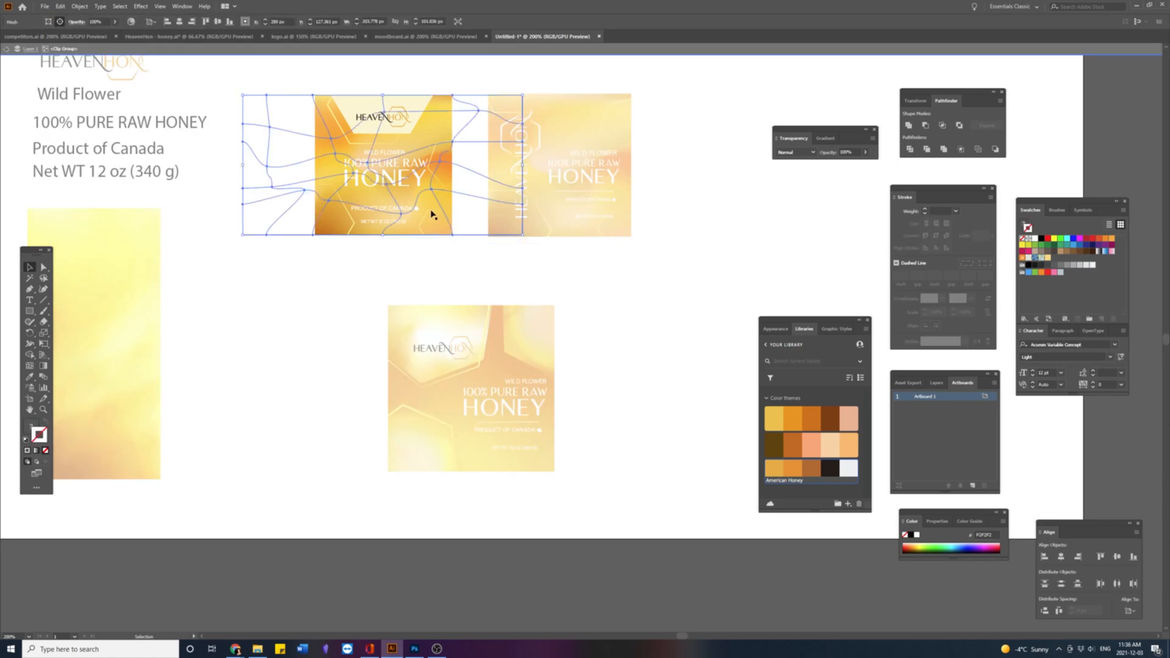
pyautogui.press('Delete')
pyautogui.doubleClick(532, 280)
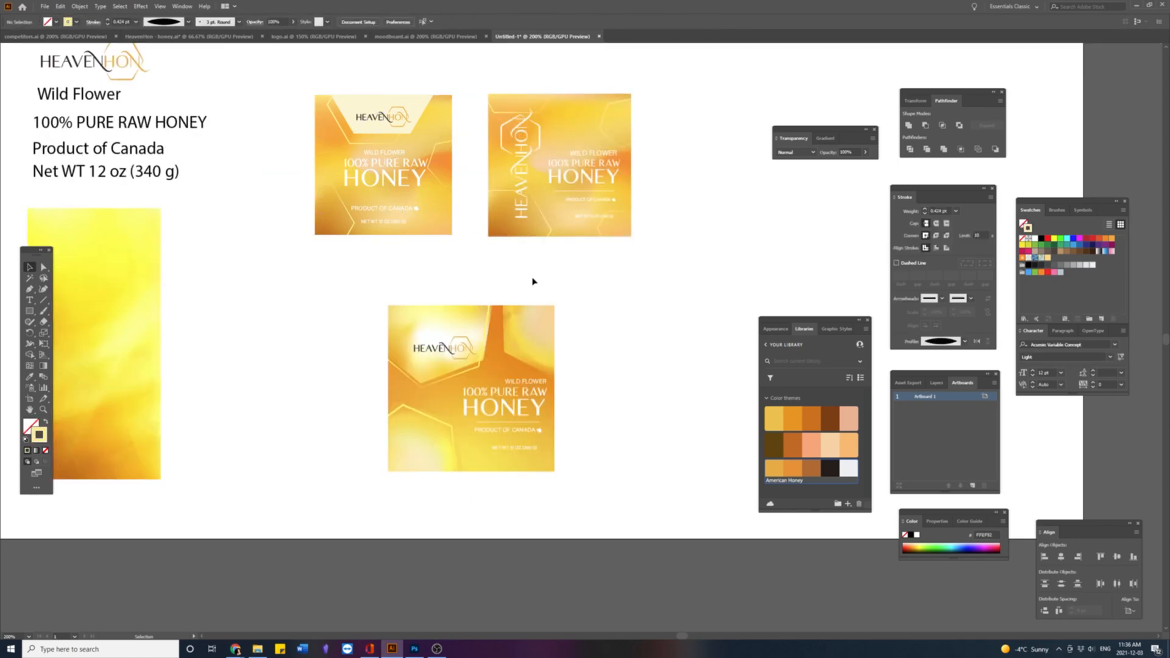
# Step: Isolate the clipping mask of the label with the vertical logo and delete a gradient mesh inside it
pyautogui.rightClick(631, 226)
pyautogui.click(664, 289)
pyautogui.click(626, 216)
pyautogui.press('Delete')
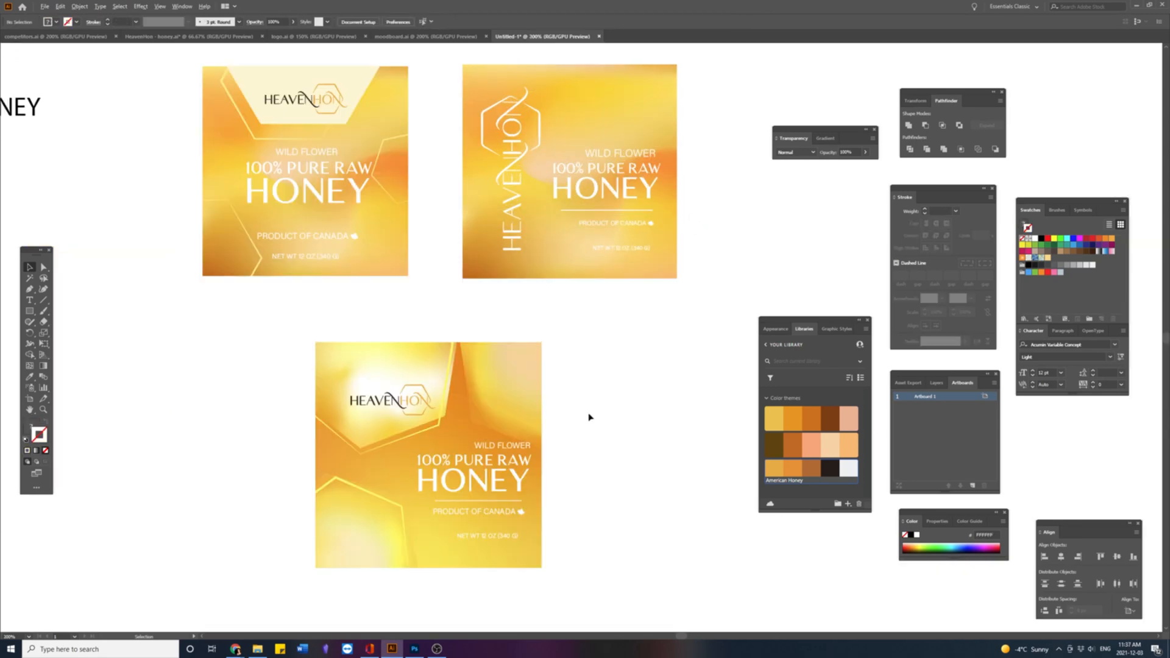
# Step: Select the label artwork with the cream logo banner
pyautogui.scroll(-1, 588, 416)
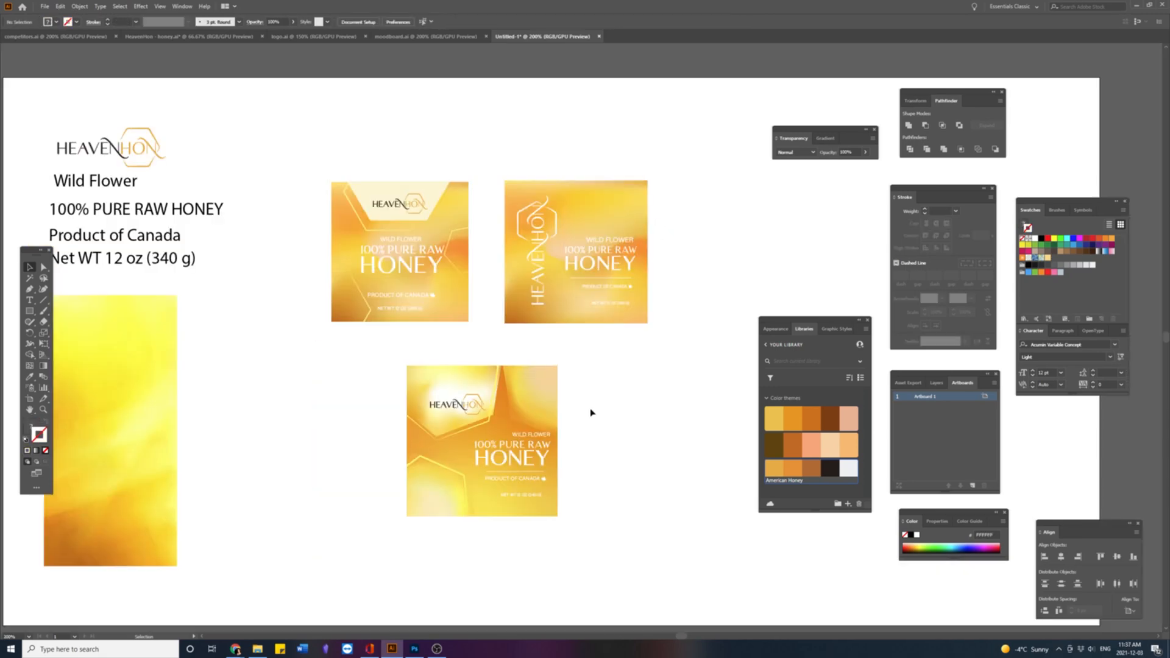
pyautogui.moveTo(602, 373); pyautogui.dragTo(546, 393)
pyautogui.moveTo(418, 186); pyautogui.dragTo(214, 341)
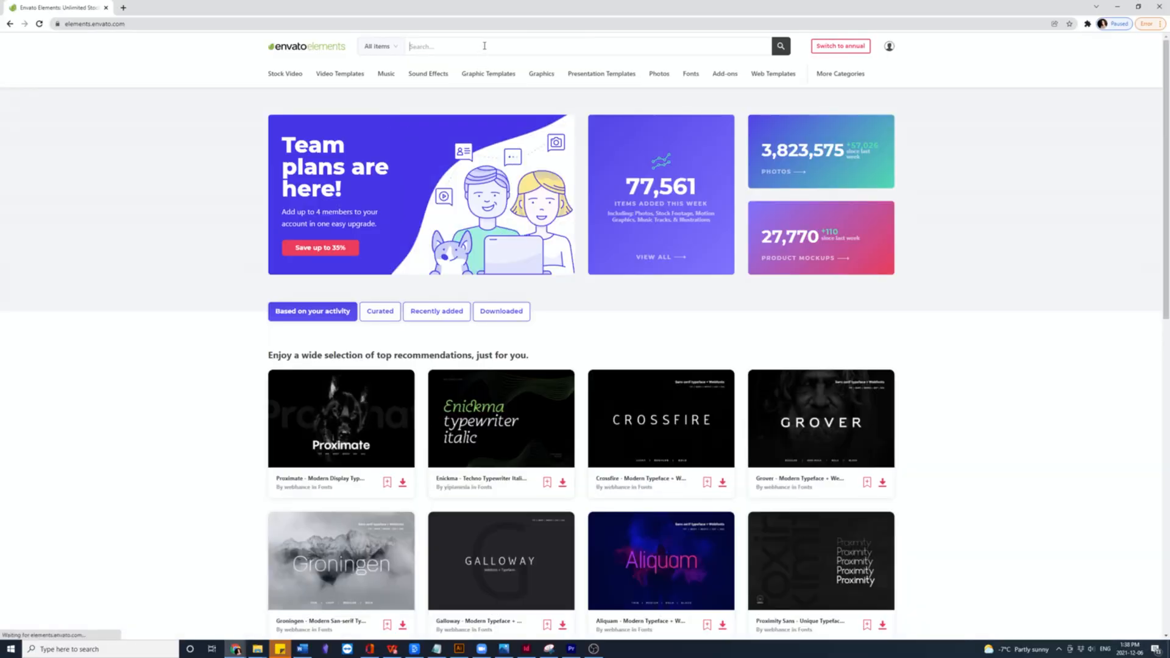
# Step: Search Envato Elements for honey jars and open the page of the Honey Jar Mockup template with the dark background
pyautogui.write('ney')
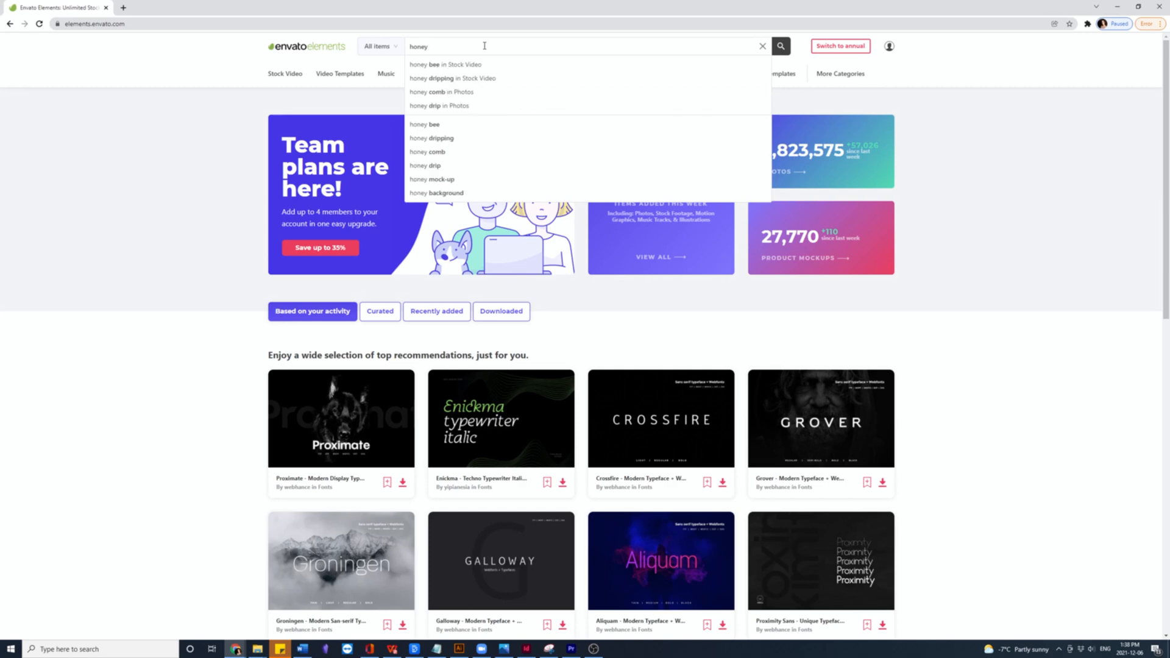
pyautogui.write(' jars')
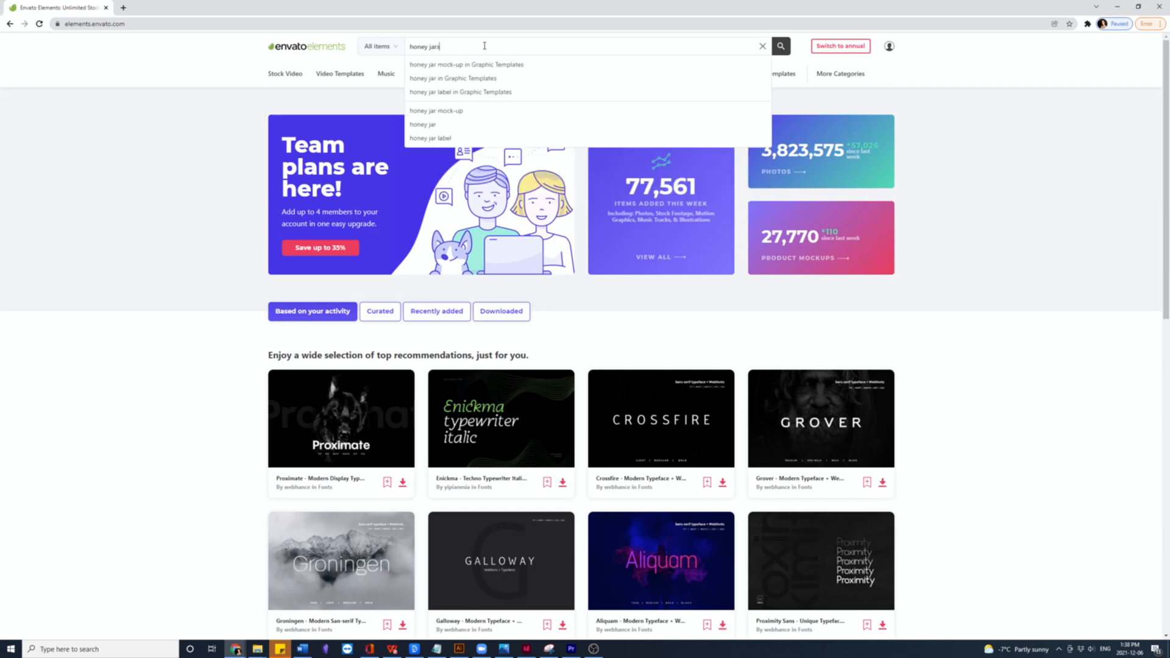
pyautogui.press('Return')
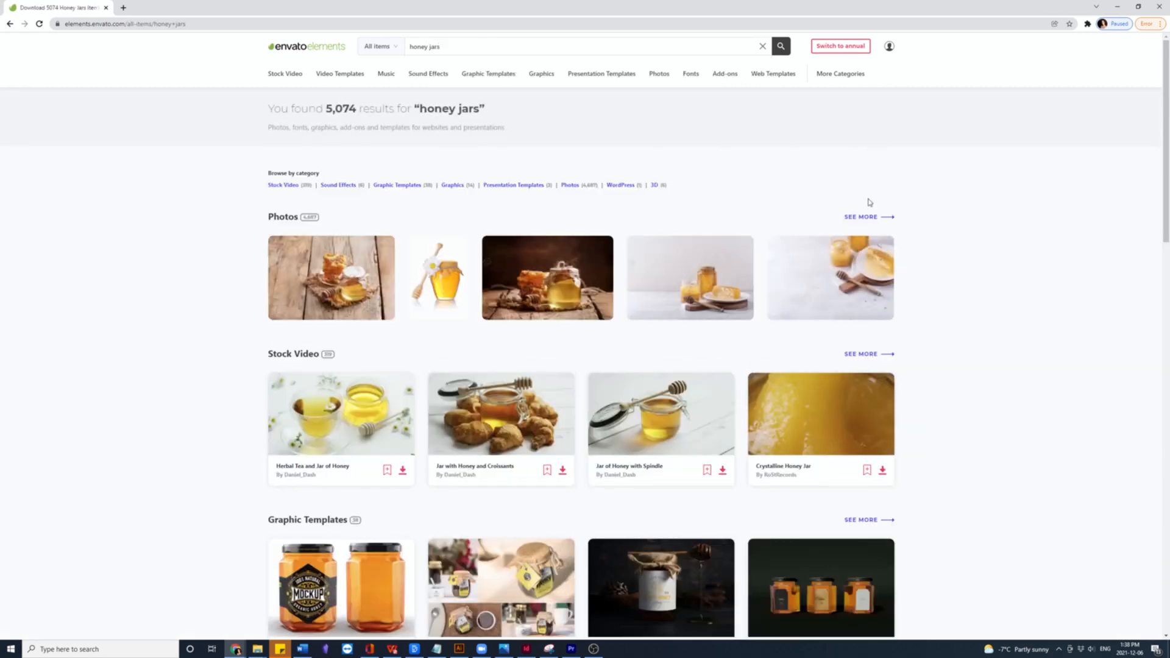
pyautogui.scroll(-4, 869, 200)
pyautogui.click(861, 290)
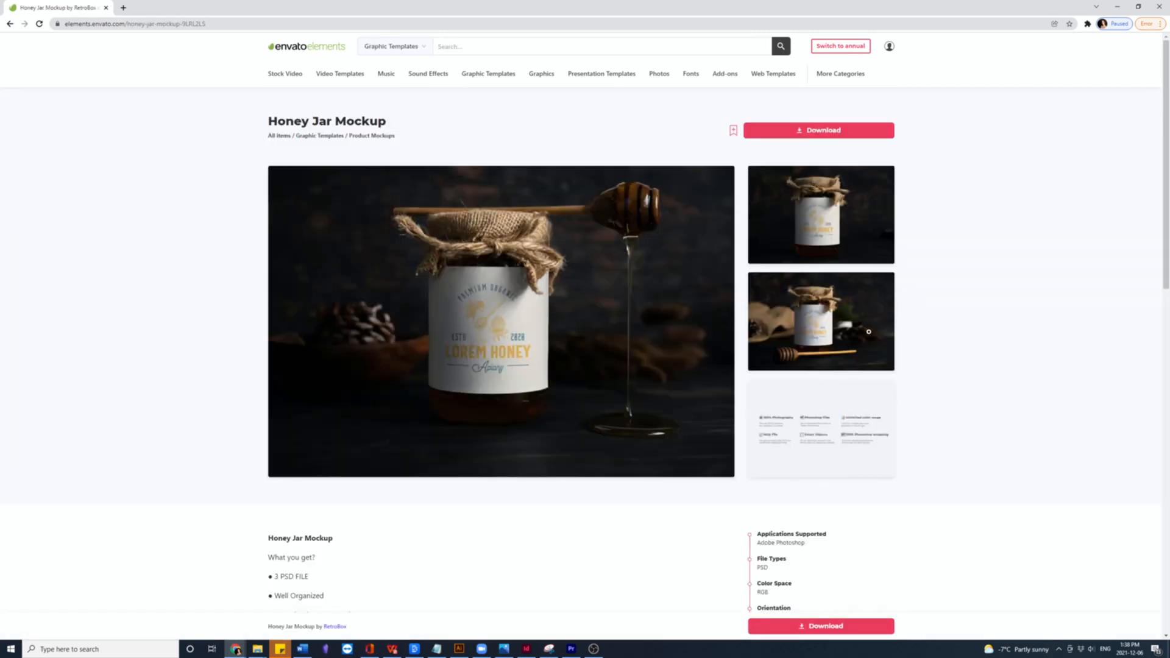
pyautogui.scroll(-2, 868, 331)
pyautogui.scroll(2, 863, 332)
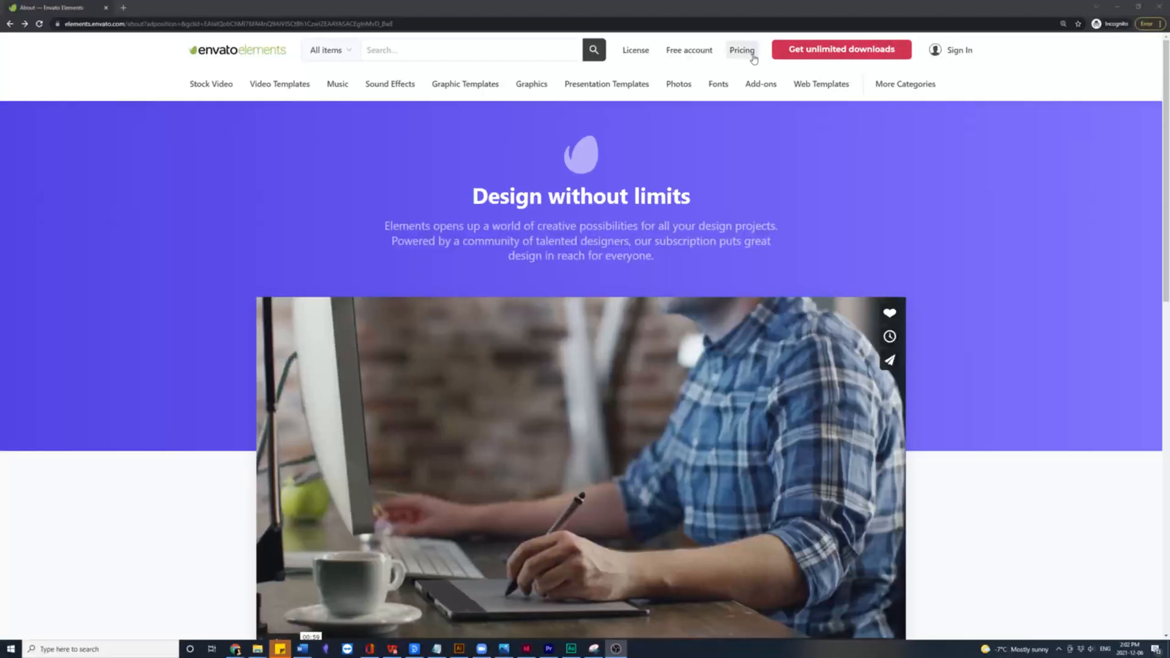
# Step: Examine the Envato Elements pricing page, its stock video, photo, graphics and modern font listings, and its home page recommendations
pyautogui.click(741, 50)
pyautogui.scroll(-6, 942, 189)
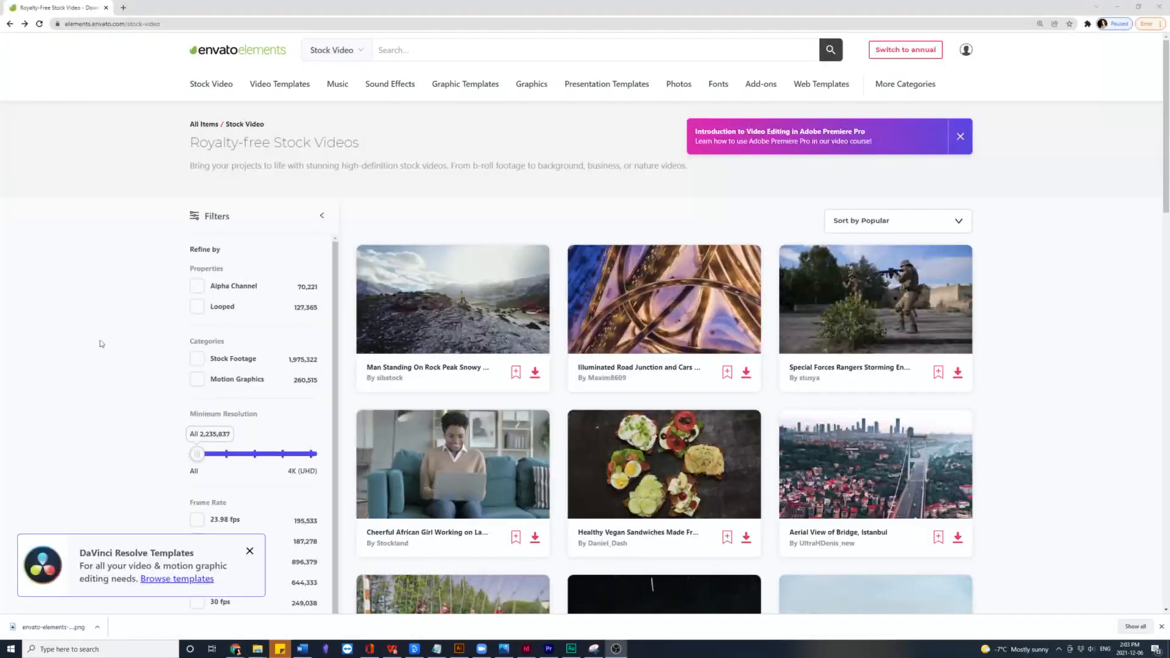
pyautogui.scroll(-4, 91, 341)
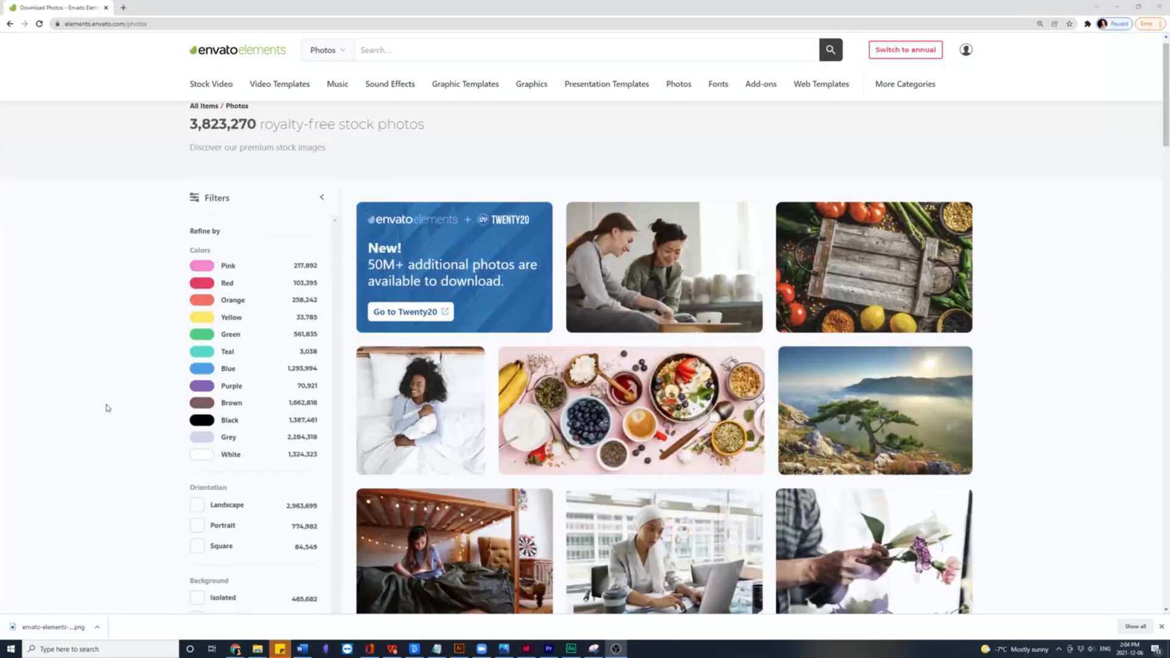
pyautogui.scroll(-4, 98, 406)
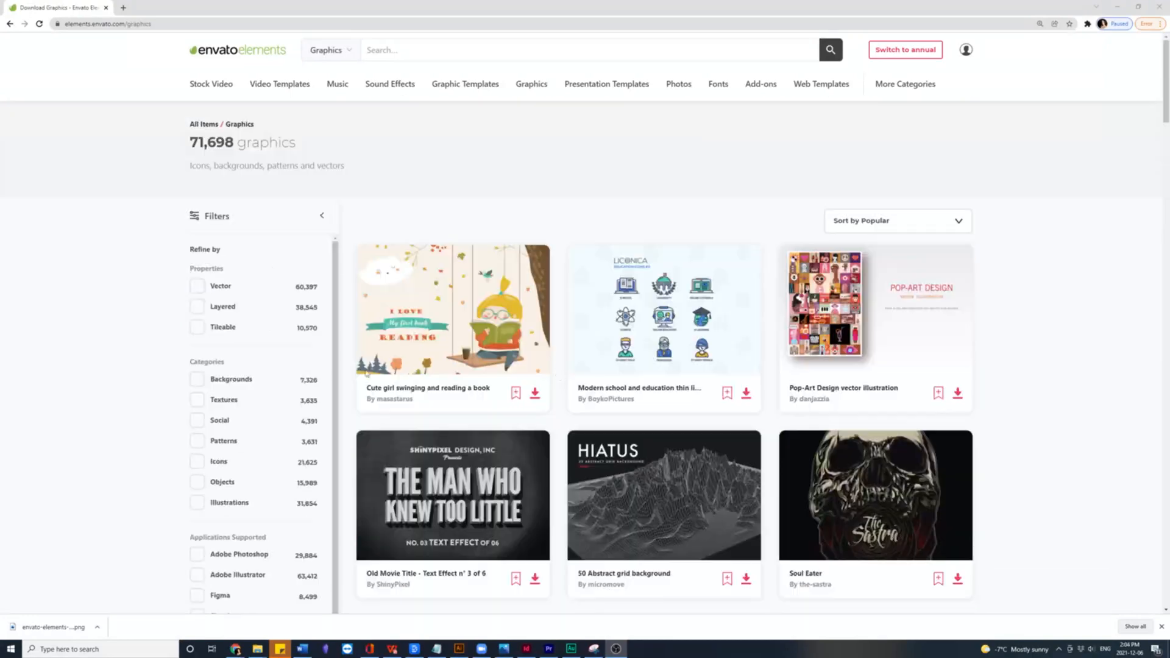
pyautogui.scroll(-5, 1115, 353)
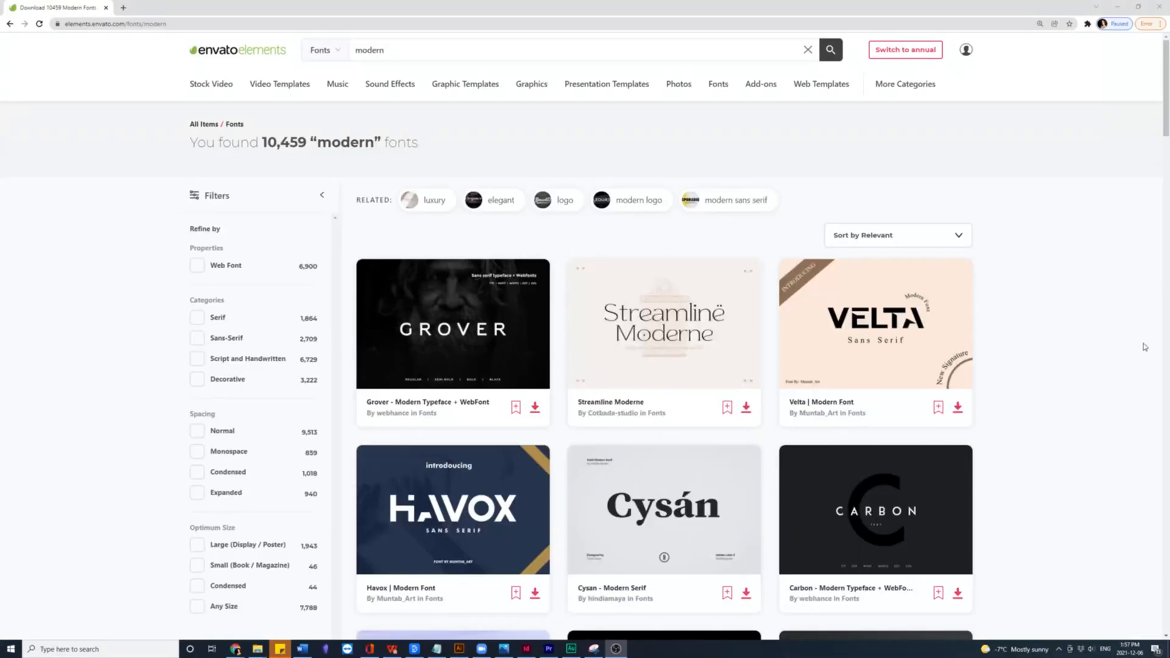
pyautogui.scroll(-3, 1103, 333)
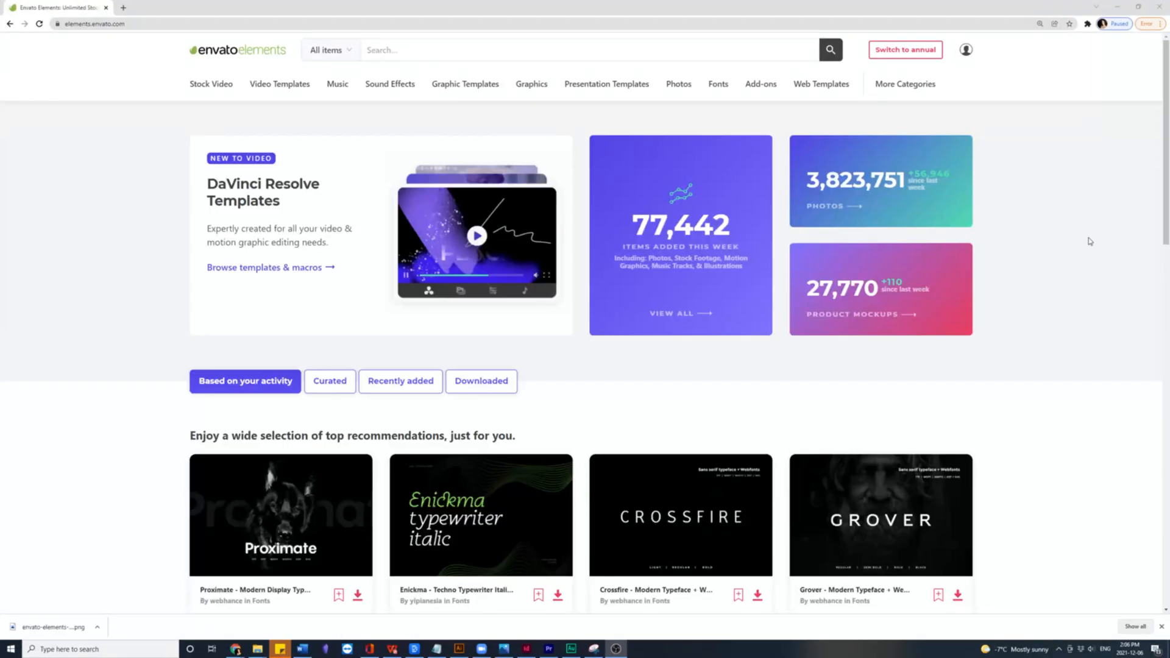
pyautogui.scroll(-15, 1087, 250)
pyautogui.scroll(-15, 1090, 241)
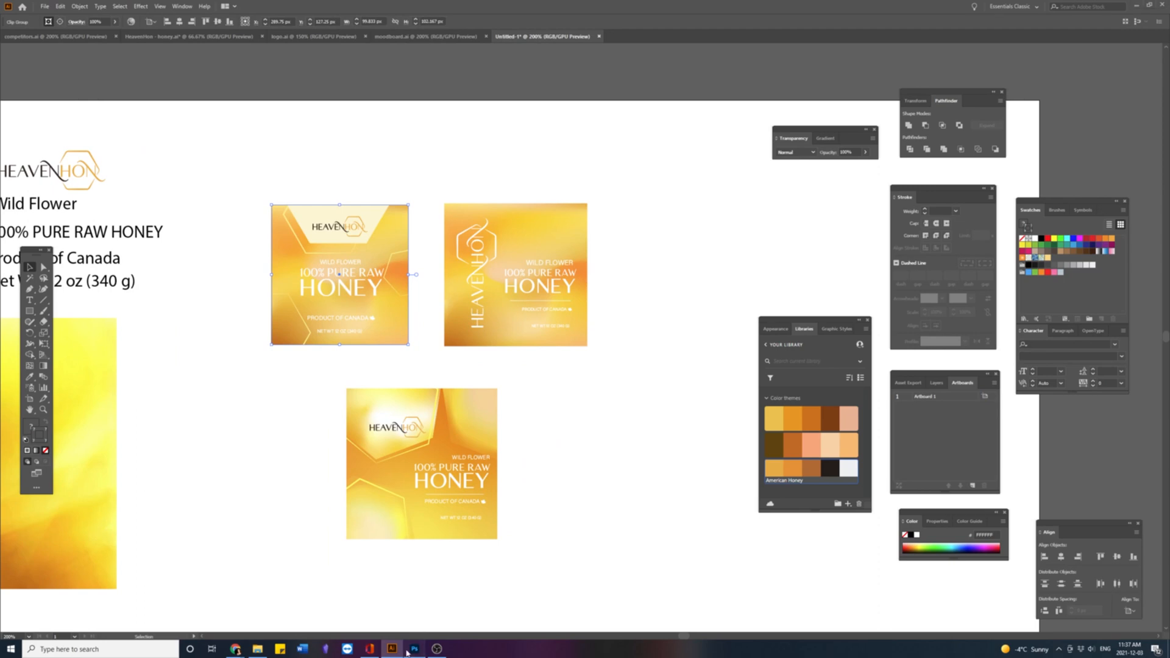
# Step: Switch to Photoshop, hide all old label layers in Layer 2 copy.psb so only Place Your Design shows, and save it
pyautogui.click(408, 651)
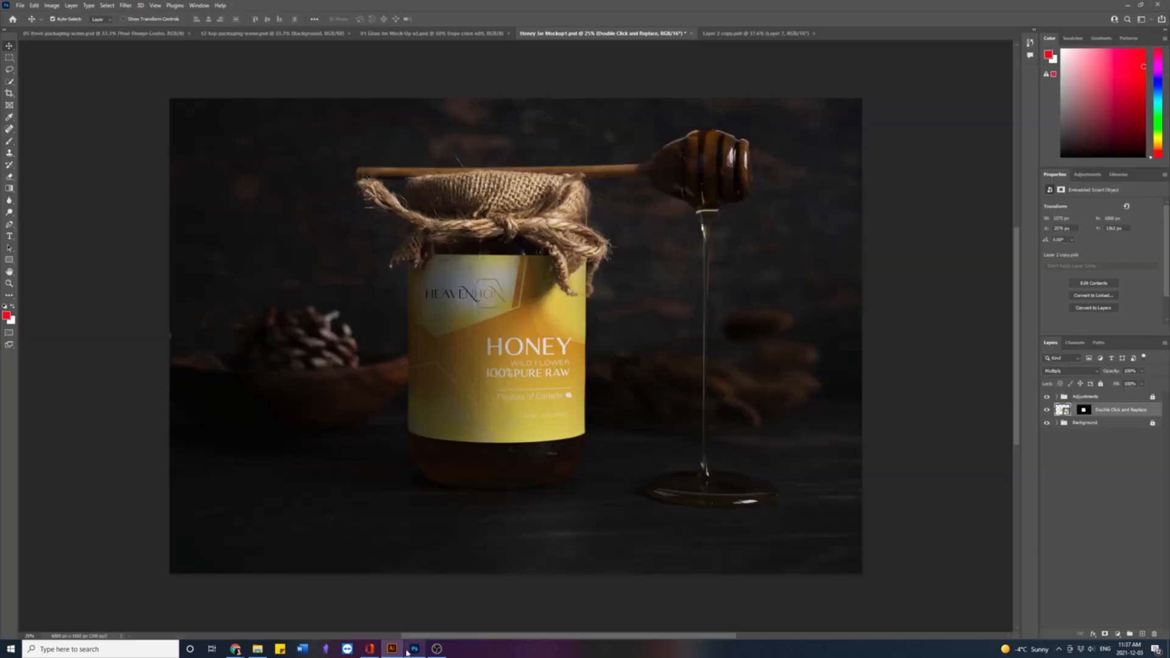
pyautogui.click(727, 33)
pyautogui.click(1046, 418)
pyautogui.click(1047, 437)
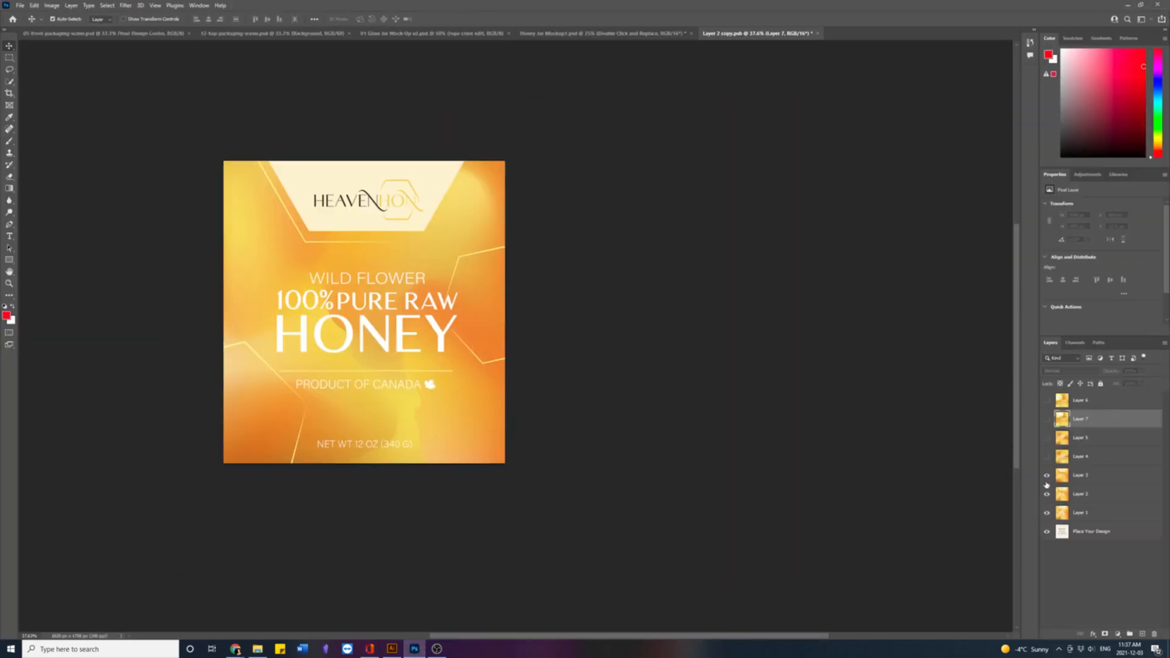
pyautogui.click(1046, 475)
pyautogui.click(1047, 493)
pyautogui.click(1046, 512)
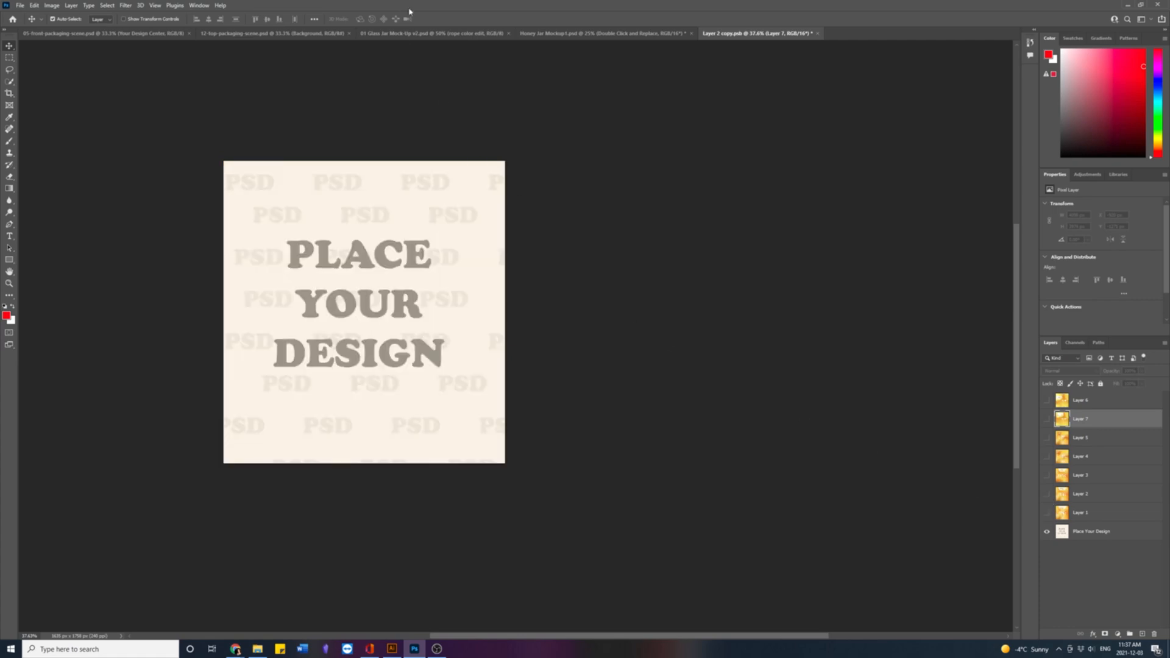
pyautogui.hotkey('ctrl', 's')
pyautogui.click(603, 34)
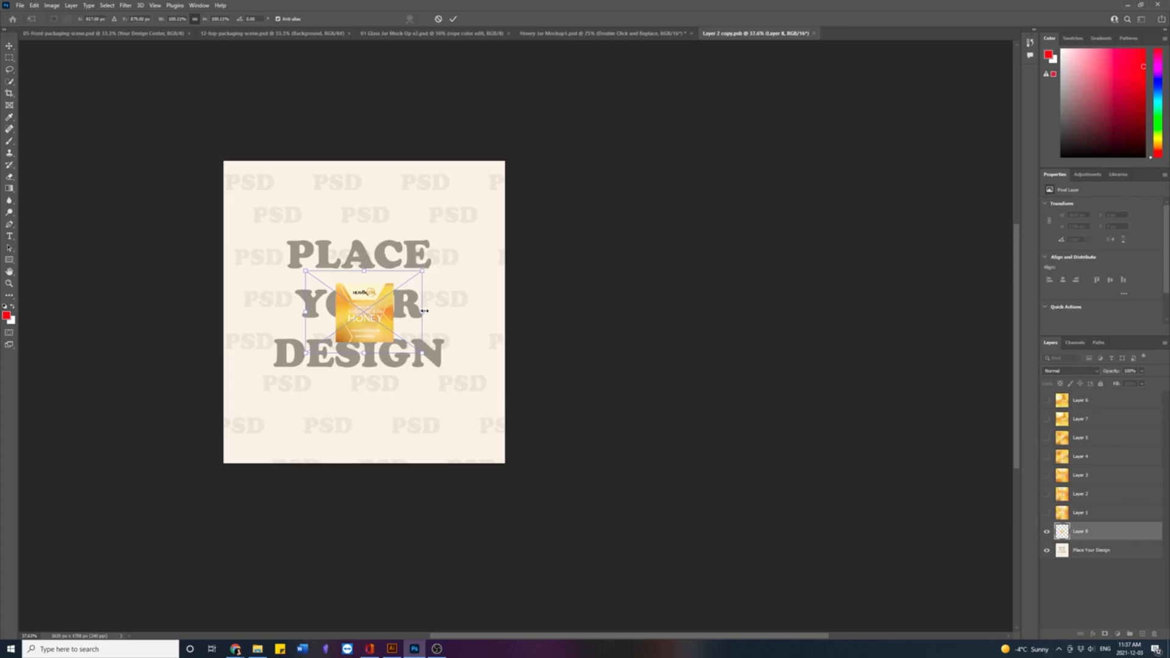
# Step: Enlarge and position the pasted label over the placeholder design, save the smart object and return to the Honey Jar Mockup1.psd document
pyautogui.moveTo(423, 311); pyautogui.dragTo(937, 287)
pyautogui.press('Return')
pyautogui.moveTo(483, 343); pyautogui.dragTo(224, 332)
pyautogui.hotkey('ctrl', 's')
pyautogui.click(618, 33)
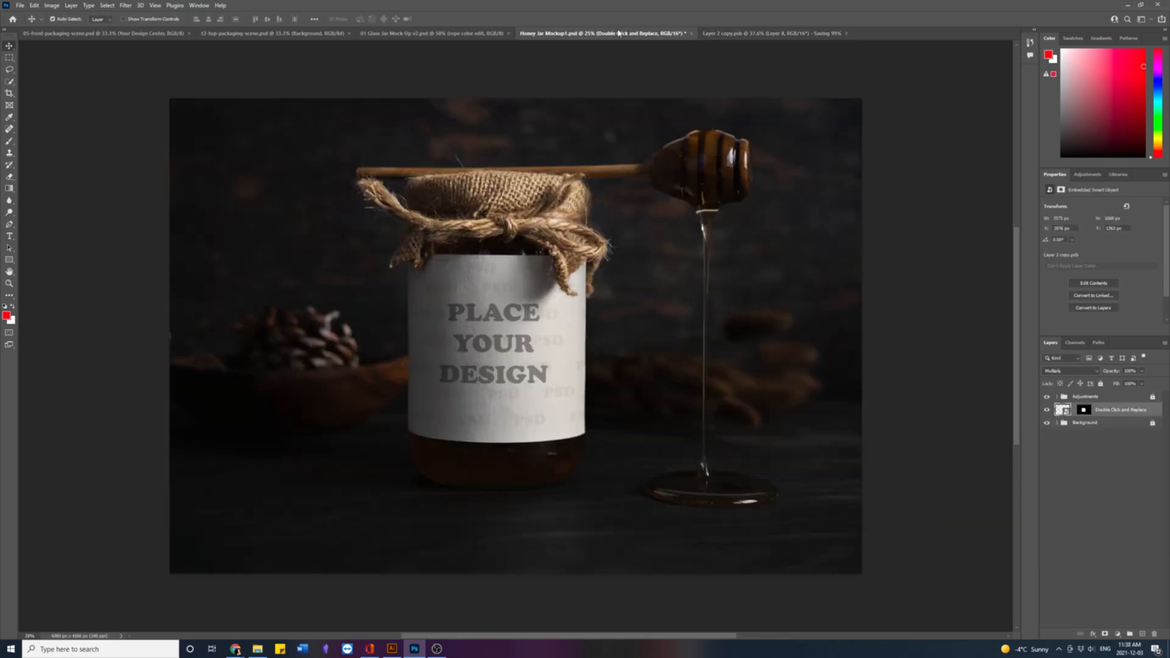